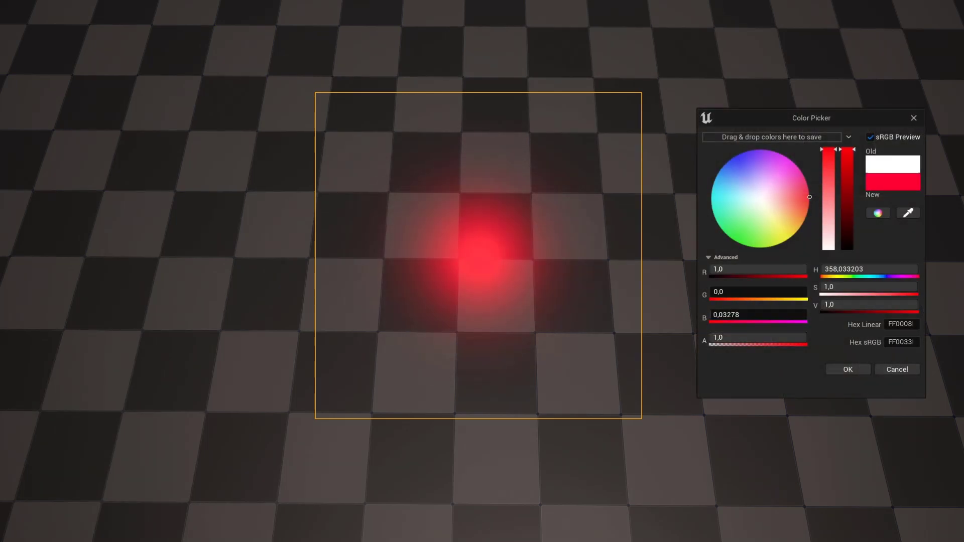
# Try other hues and a lower alpha for the glowing sprite in the Color Picker.
pyautogui.moveTo(808, 188)
pyautogui.mouseDown()
pyautogui.moveTo(794, 164)
pyautogui.moveTo(745, 152)
pyautogui.moveTo(720, 226)
pyautogui.moveTo(790, 238)
pyautogui.mouseUp()
pyautogui.moveTo(805, 338)
pyautogui.mouseDown()
pyautogui.moveTo(709, 337)
pyautogui.moveTo(806, 338)
pyautogui.moveTo(713, 338)
pyautogui.moveTo(778, 338)
pyautogui.mouseUp()
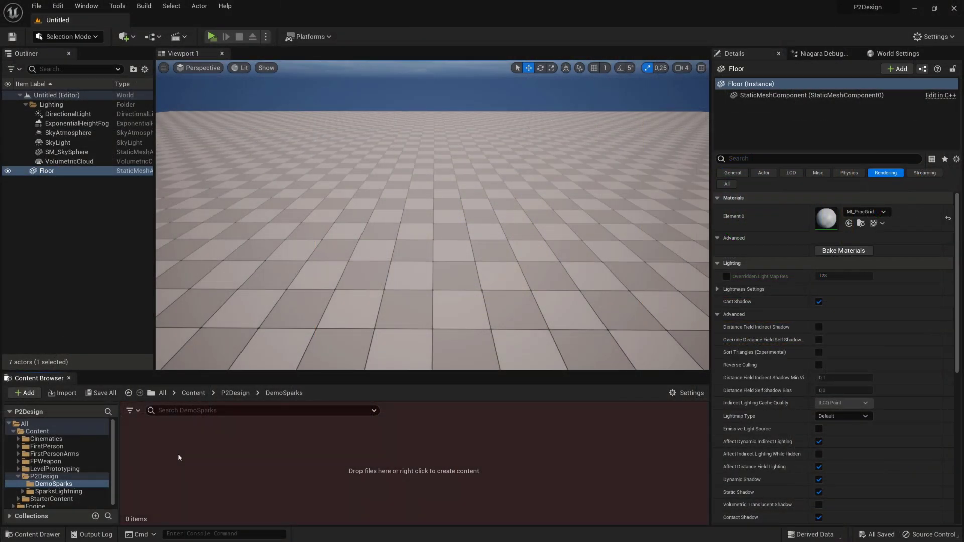
# Create a new material named FX_MA_AlphaBlend in the DemoSparks folder.
pyautogui.rightClick(161, 450)
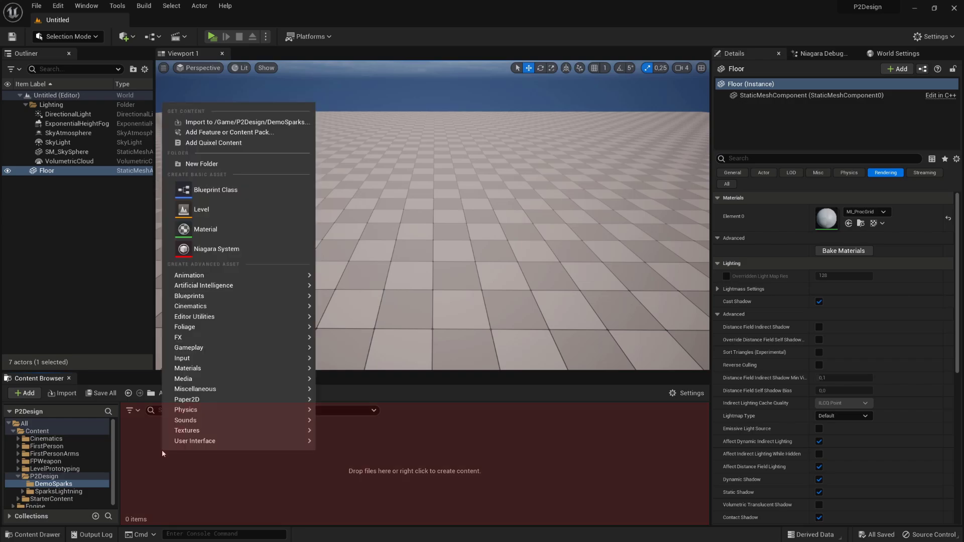
pyautogui.click(252, 234)
pyautogui.write('FX_MA_AlphaBlend')
pyautogui.press('Return')
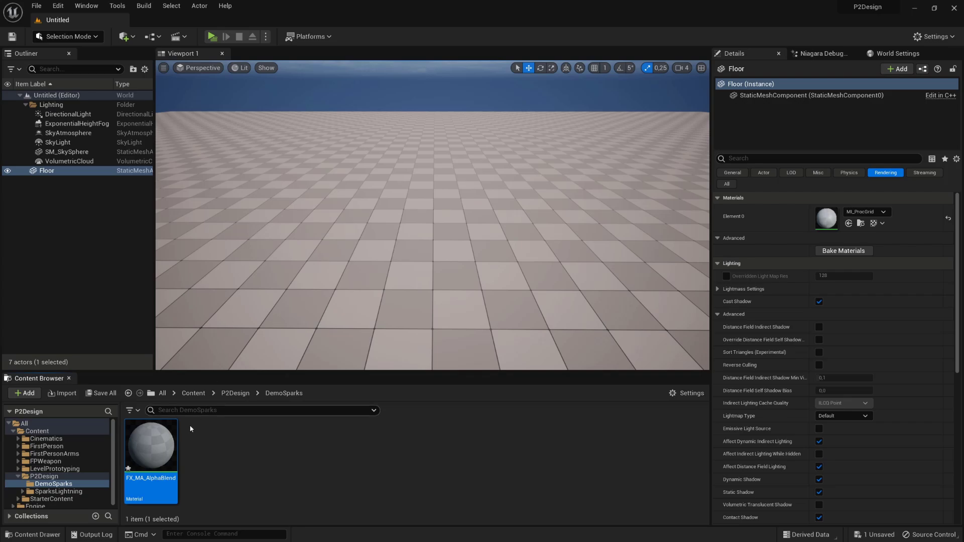
# Open the FX_MA_AlphaBlend material and set its blend mode to Translucent and its shading model to Unlit.
pyautogui.doubleClick(169, 441)
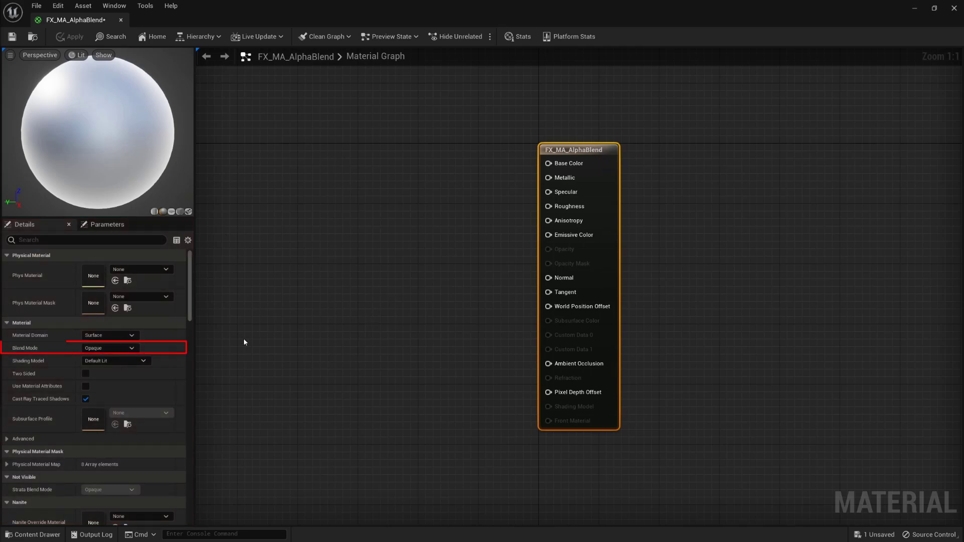
pyautogui.click(123, 348)
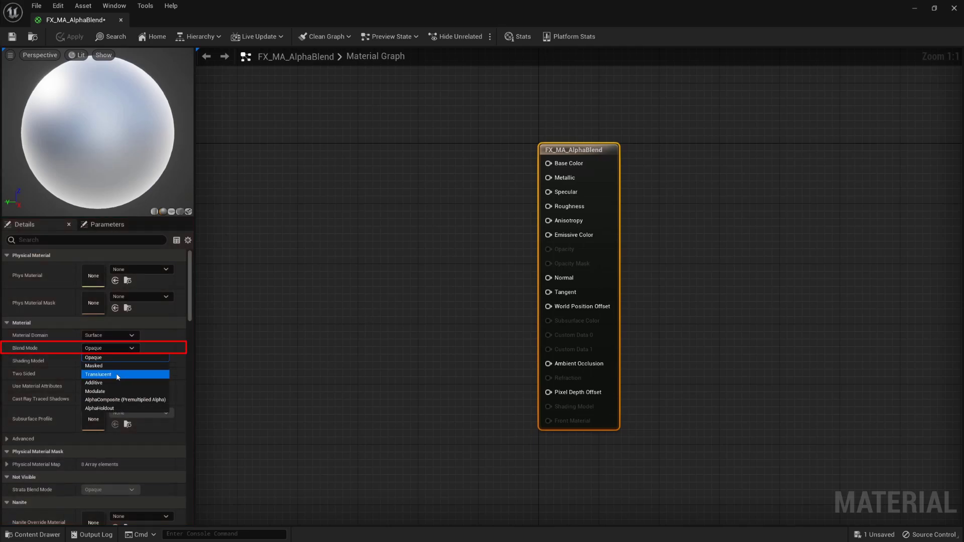
pyautogui.click(117, 376)
pyautogui.click(142, 361)
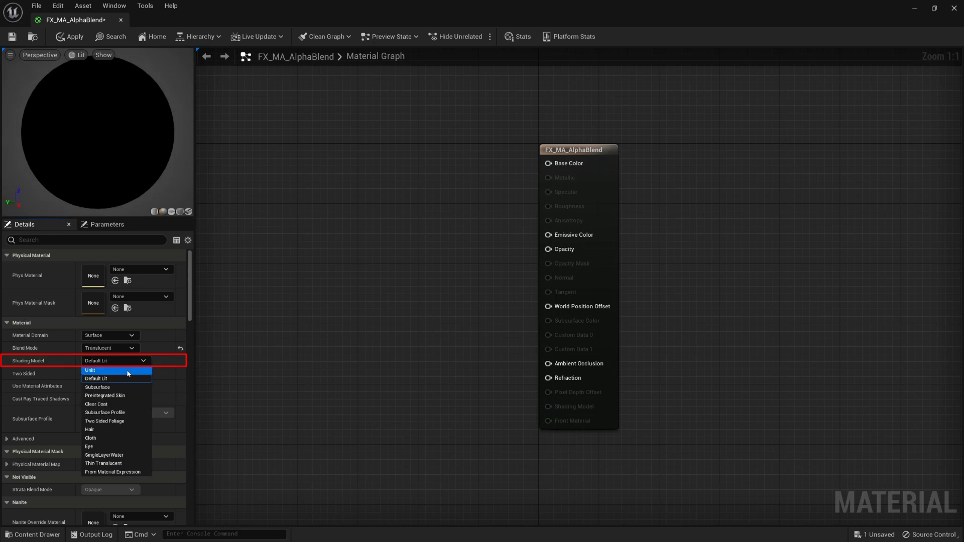
pyautogui.click(128, 372)
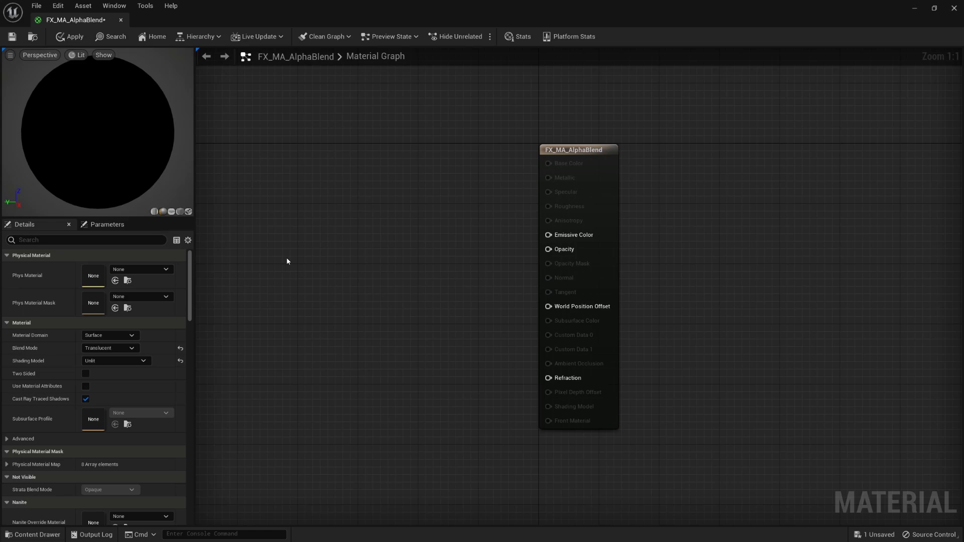
# Add a TextureSampleParameter2D node to the material graph and name it Texture.
pyautogui.rightClick(397, 256)
pyautogui.write('texture parameter')
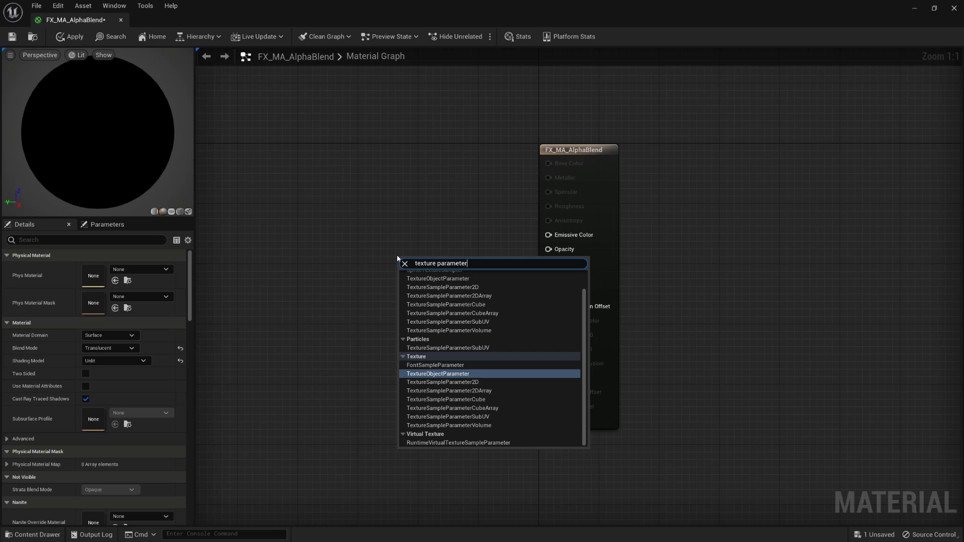
pyautogui.click(488, 385)
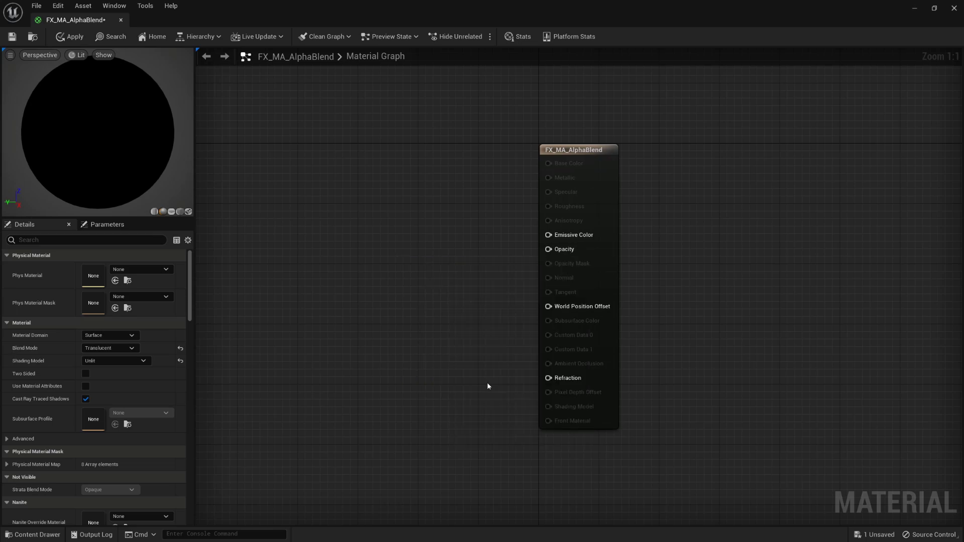
pyautogui.write('Texture')
pyautogui.press('Return')
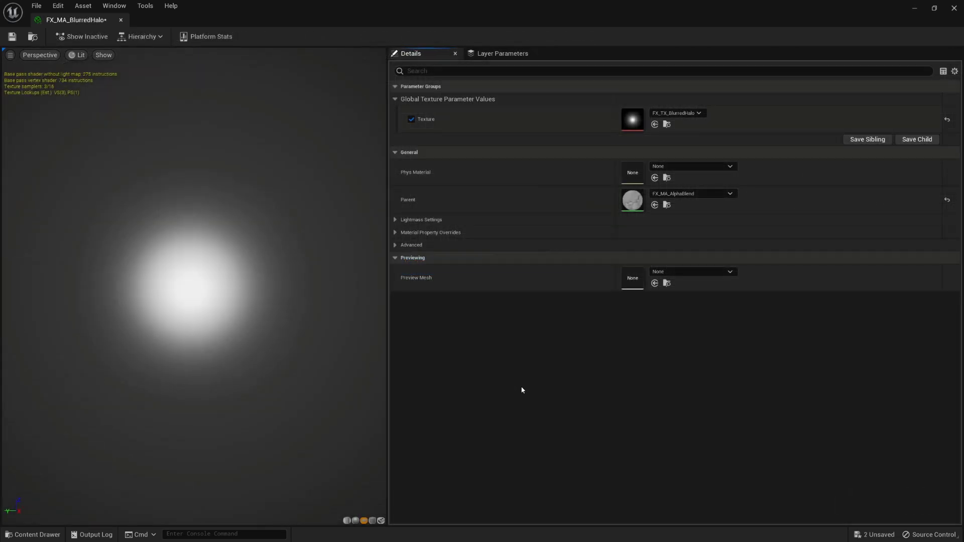
# Try the textures FX_TX_GlowingDot, FX_TX_Lightnings and FX_TX_Smoke in the Texture parameter of the FX_MA_BlurredHalo instance.
pyautogui.click(698, 114)
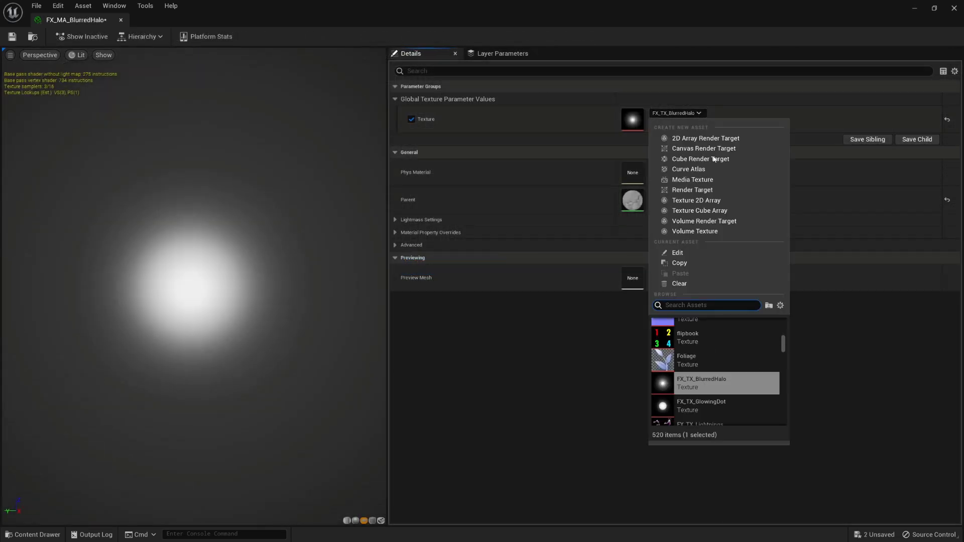
pyautogui.click(715, 413)
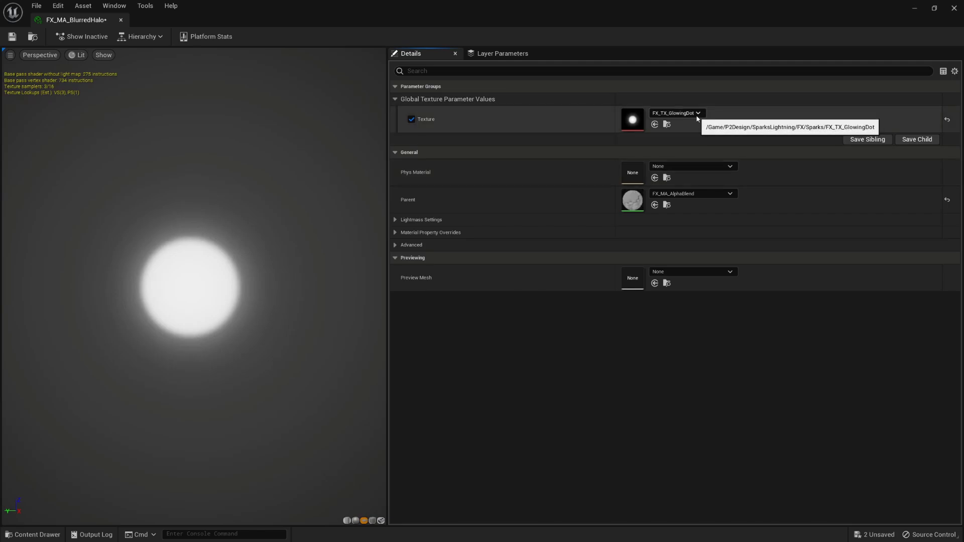
pyautogui.click(698, 114)
pyautogui.click(719, 411)
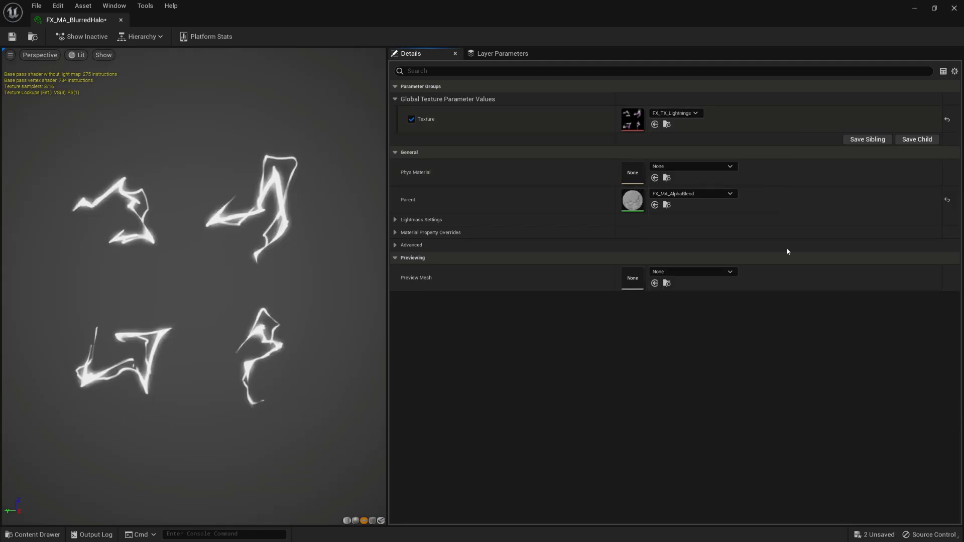
pyautogui.click(675, 113)
pyautogui.click(716, 410)
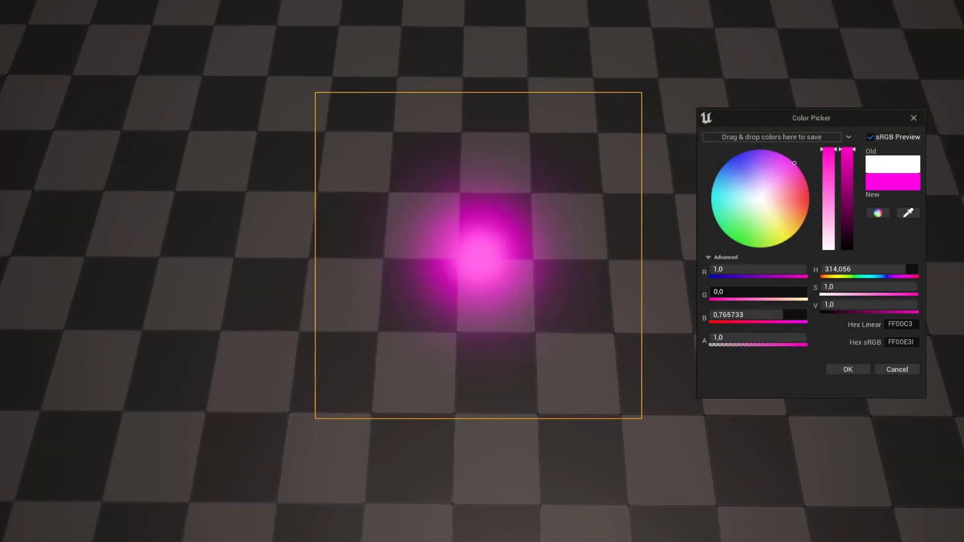
# Try changing the sprite's colour around the colour wheel and reducing its alpha.
pyautogui.moveTo(744, 151)
pyautogui.mouseDown()
pyautogui.moveTo(720, 226)
pyautogui.moveTo(789, 238)
pyautogui.mouseUp()
pyautogui.moveTo(799, 338)
pyautogui.mouseDown()
pyautogui.moveTo(710, 338)
pyautogui.moveTo(732, 337)
pyautogui.mouseUp()
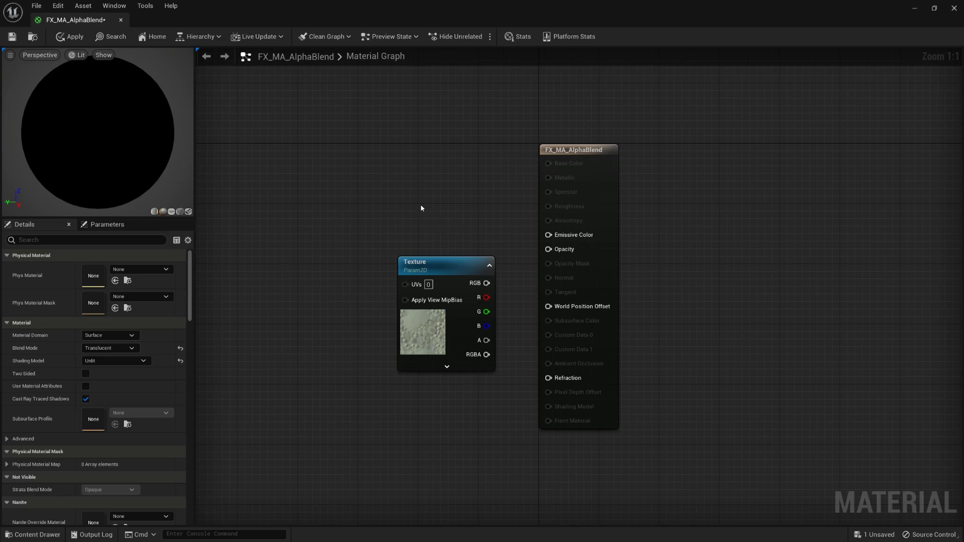
# Add a ParticleColor node to the material graph and connect its RGB output to Emissive Color.
pyautogui.rightClick(400, 168)
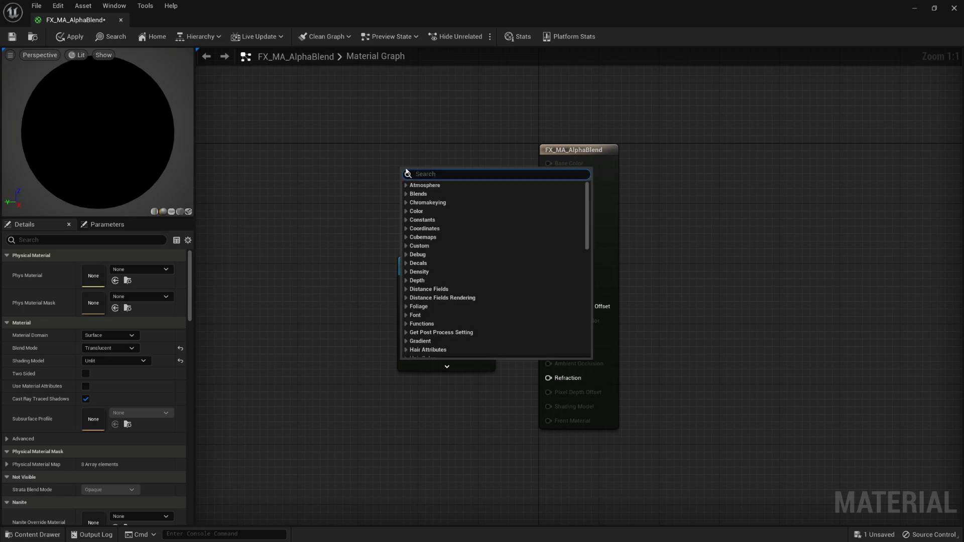
pyautogui.write('particle color')
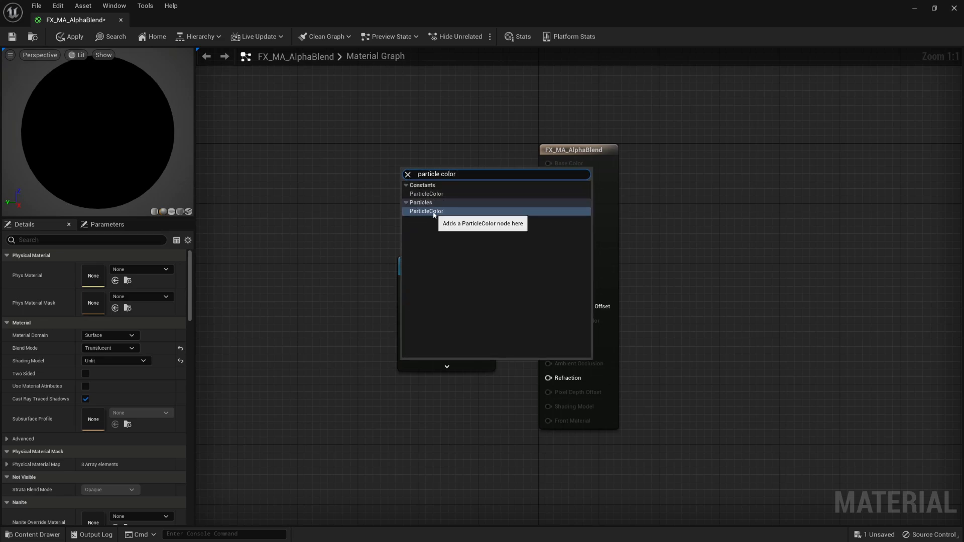
pyautogui.click(434, 211)
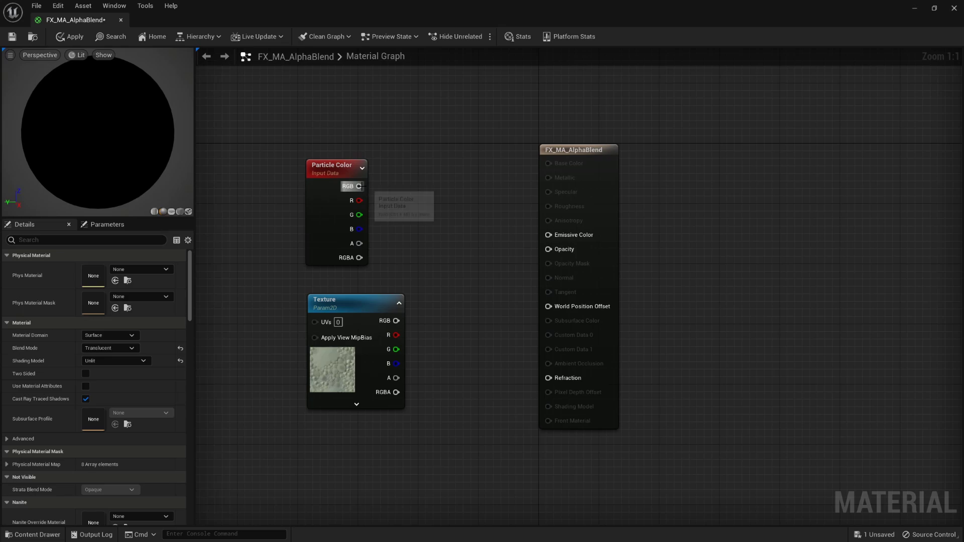
pyautogui.moveTo(364, 189); pyautogui.dragTo(551, 236)
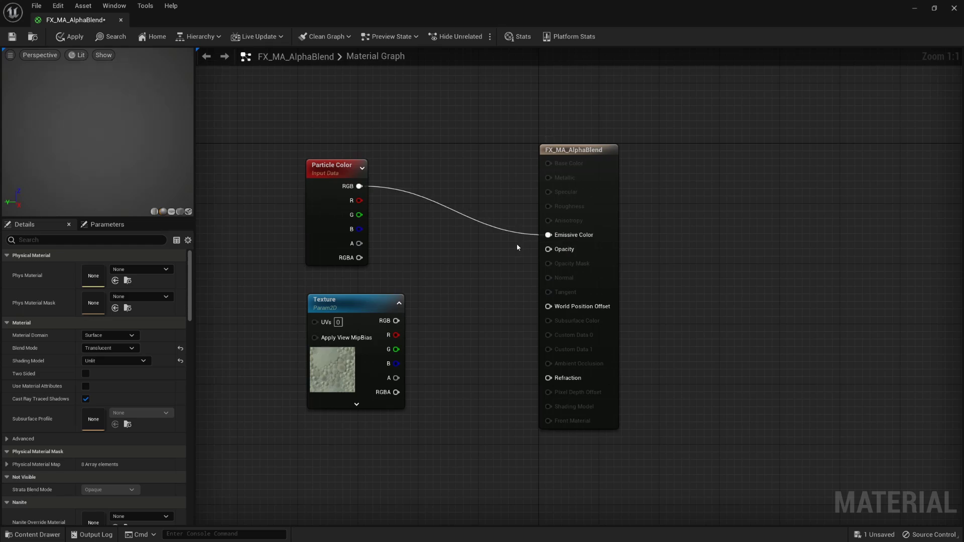
# Add a Multiply node combining Particle Color's alpha with the Texture node's RGB, and connect the product to Opacity.
pyautogui.rightClick(452, 267)
pyautogui.write('multi')
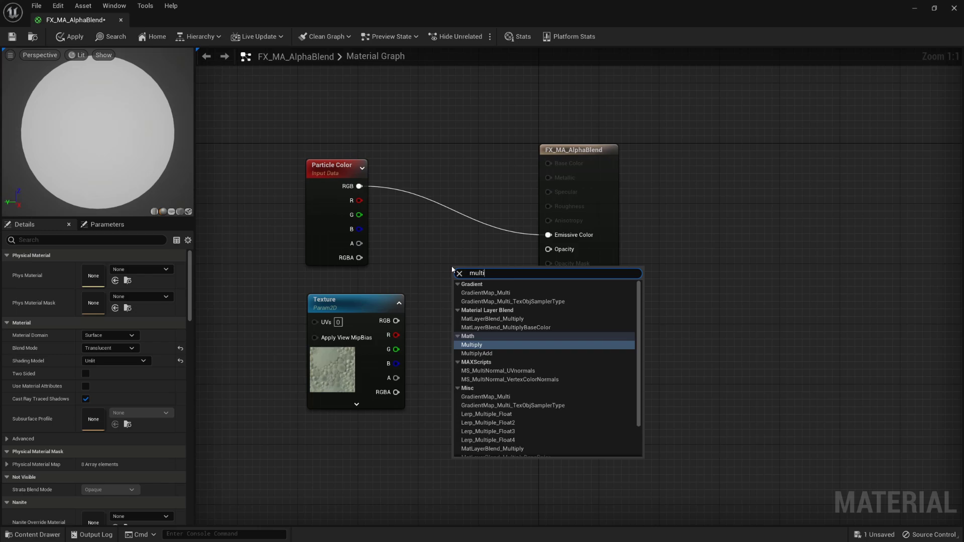
pyautogui.click(496, 346)
pyautogui.click(456, 340)
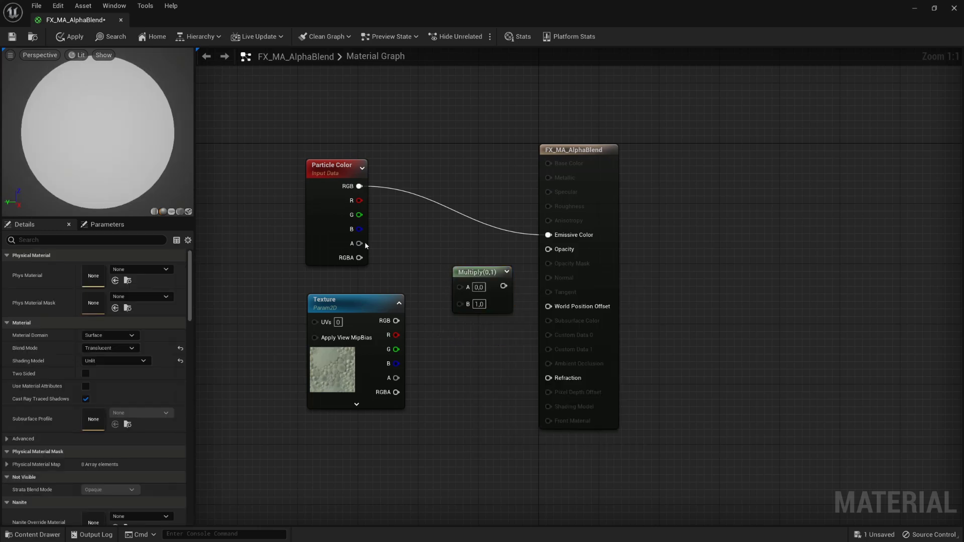
pyautogui.moveTo(359, 244); pyautogui.dragTo(460, 287)
pyautogui.moveTo(396, 321); pyautogui.dragTo(460, 301)
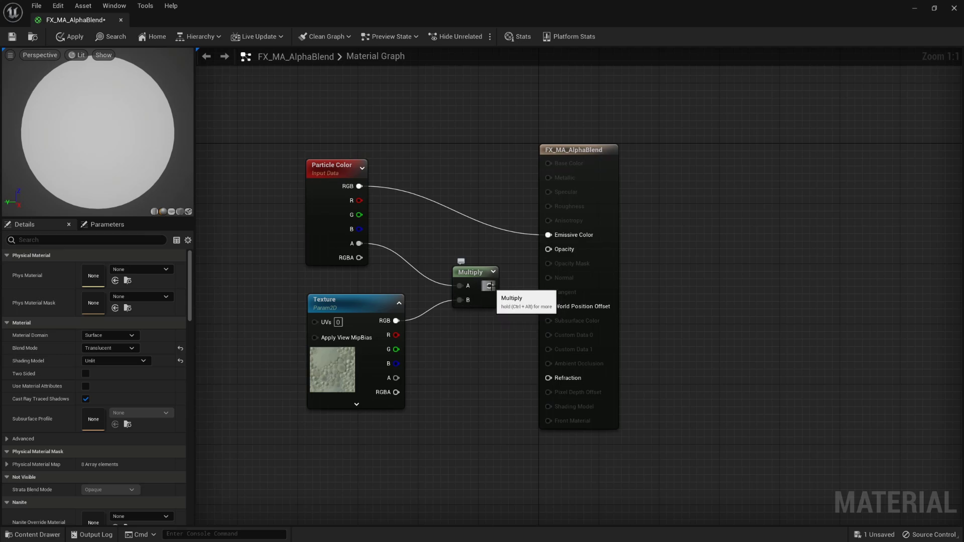
pyautogui.moveTo(490, 285); pyautogui.dragTo(544, 251)
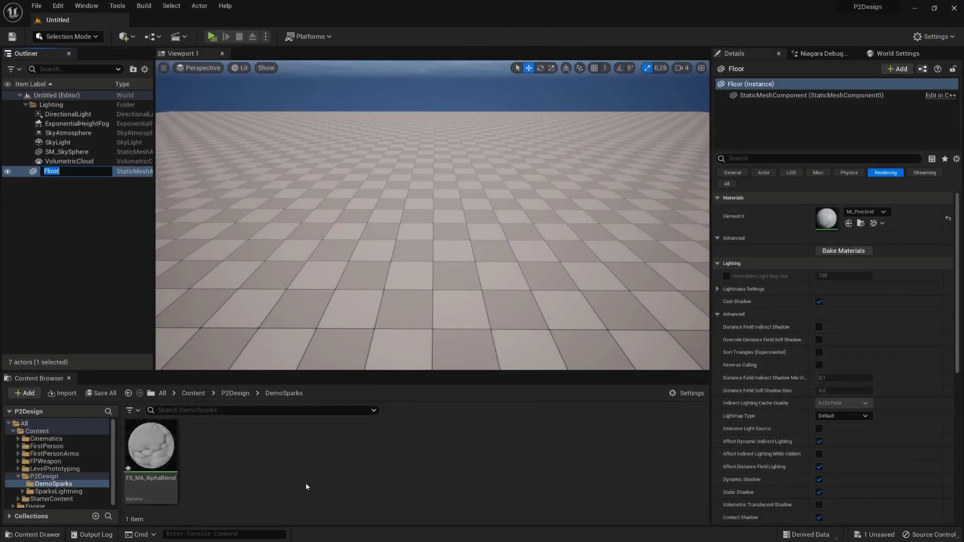
# Create a material instance of FX_MA_AlphaBlend named FX_MA_BlurredHalo.
pyautogui.rightClick(156, 454)
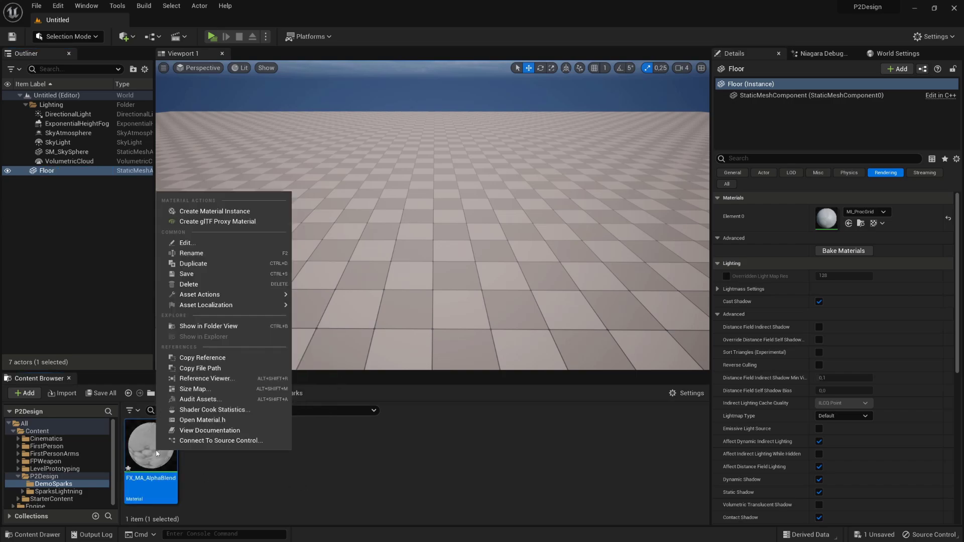
pyautogui.click(266, 211)
pyautogui.write('FX_MA_BlurredHalo')
pyautogui.press('Return')
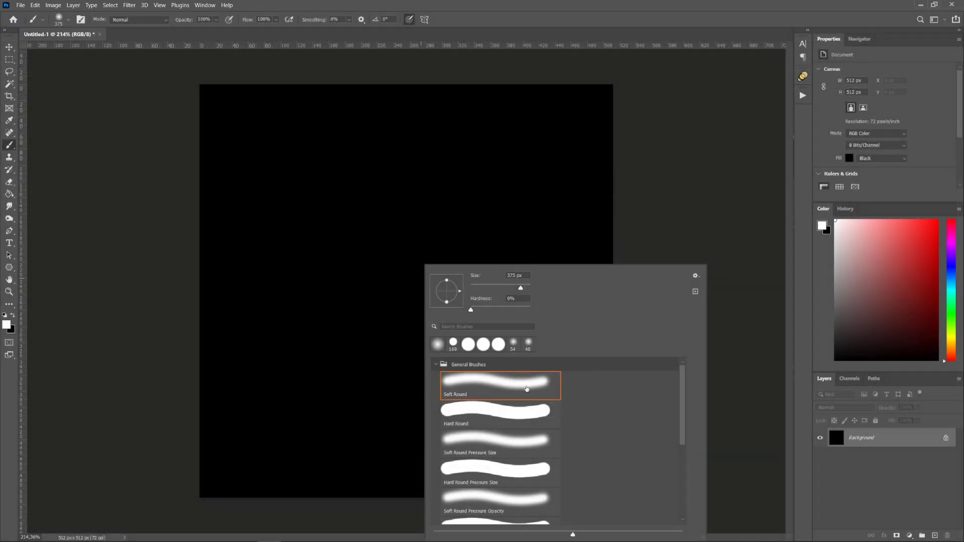
# In Photoshop, paint a white halo at the black canvas centre with the Soft Round brush at 376 px and 145 px, then save it as a file.
pyautogui.doubleClick(526, 390)
pyautogui.moveTo(428, 290)
pyautogui.keyDown('alt'); pyautogui.mouseDown(button='right')
pyautogui.moveTo(383, 297)
pyautogui.moveTo(391, 293)
pyautogui.mouseUp(button='right'); pyautogui.keyUp('alt')
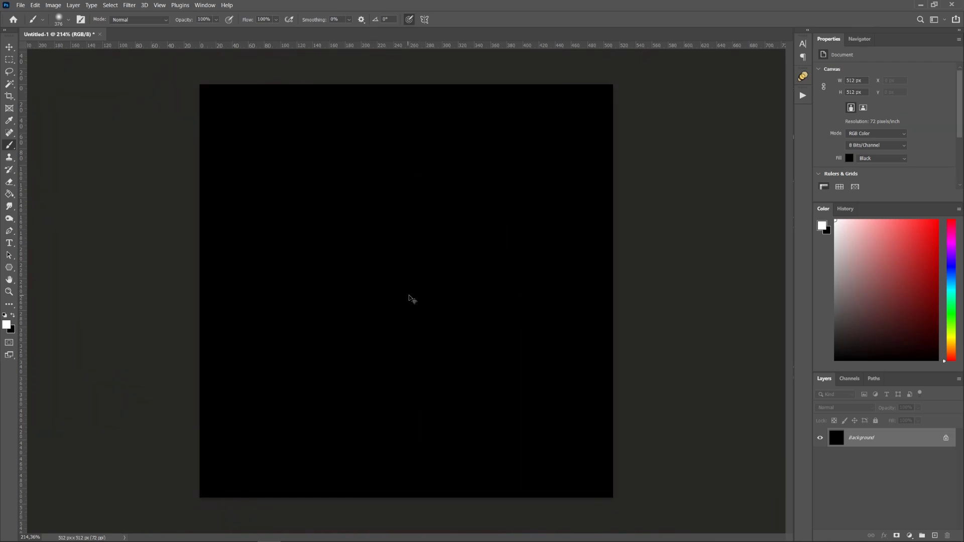
pyautogui.click(411, 289)
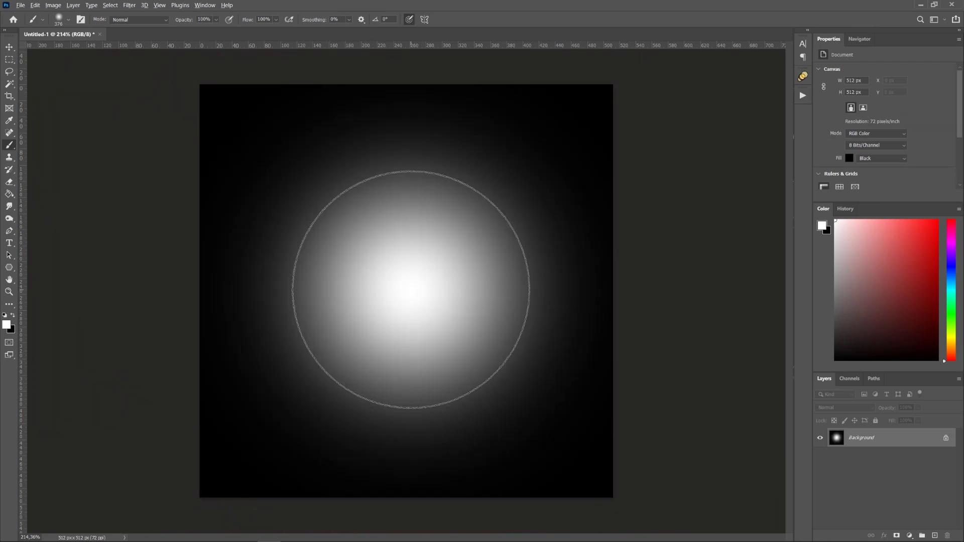
pyautogui.keyDown('alt'); pyautogui.moveTo(411, 290); pyautogui.dragTo(287, 291, button='right'); pyautogui.keyUp('alt')
pyautogui.click(400, 285)
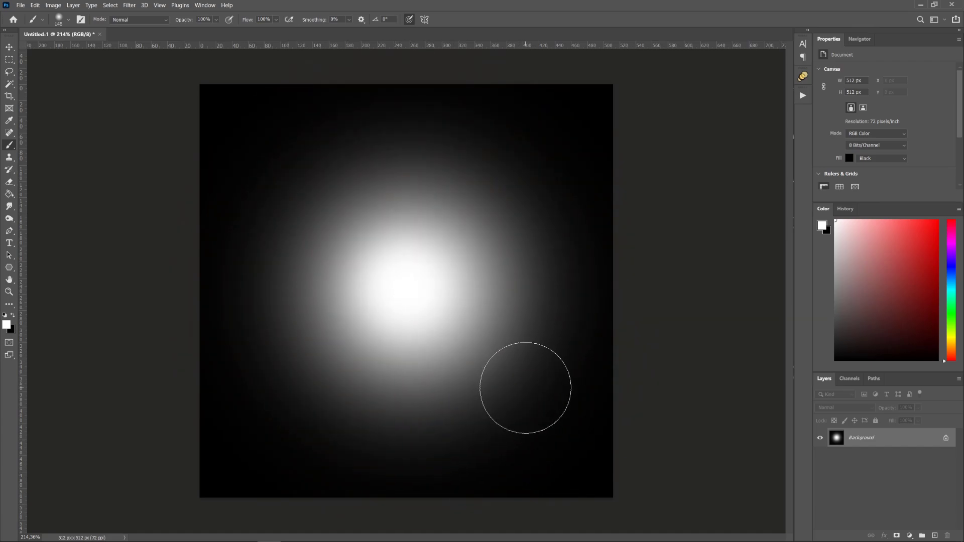
pyautogui.hotkey('ctrl', 'shift', 's')
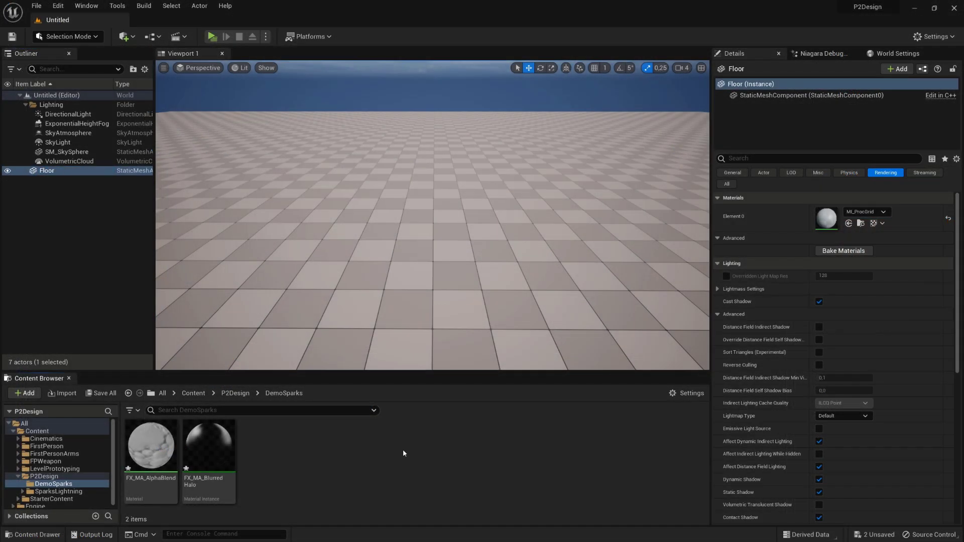
# Back in Unreal Engine, import the FX_TX_BlurredHalo texture from the Unreal Texture folder into DemoSparks.
pyautogui.rightClick(335, 456)
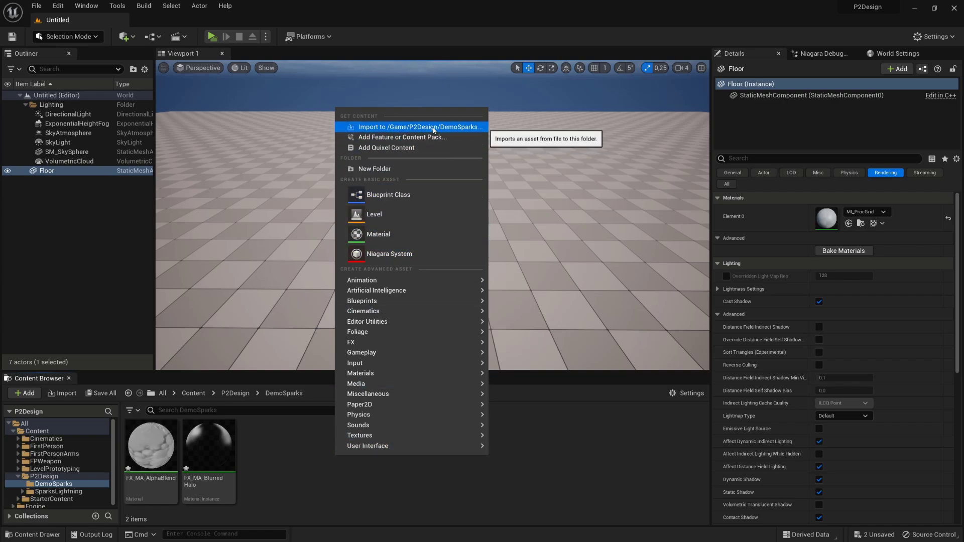
pyautogui.click(434, 130)
pyautogui.click(343, 183)
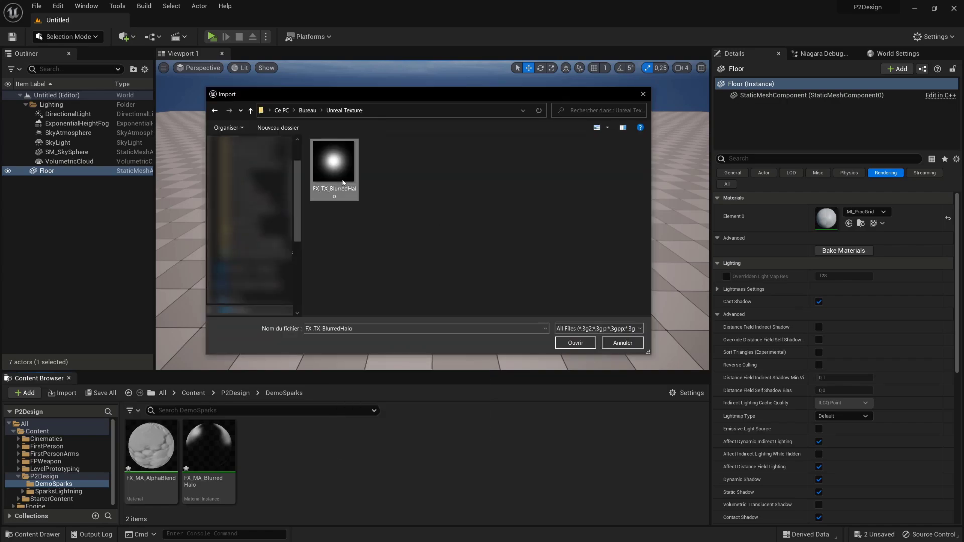
pyautogui.click(575, 343)
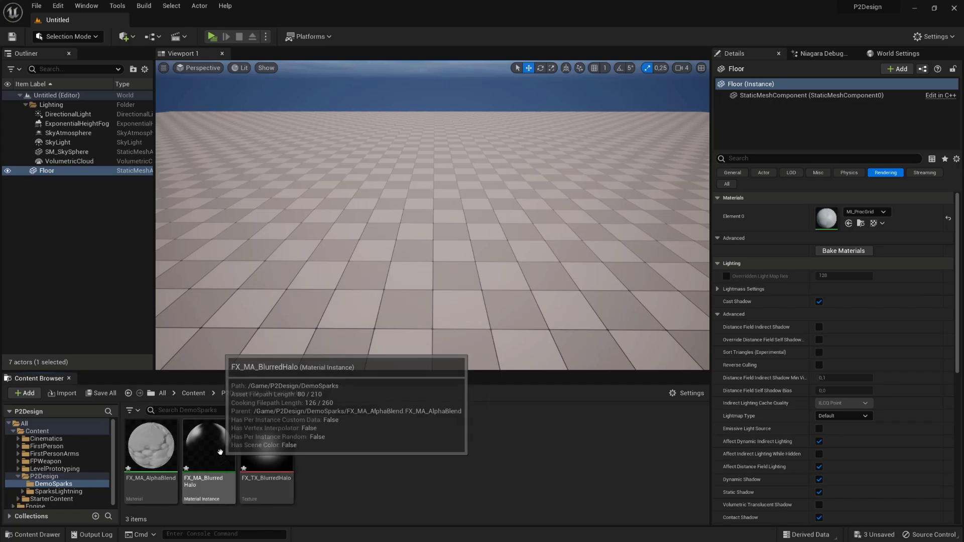
# Open the FX_MA_BlurredHalo material instance and assign FX_TX_BlurredHalo to its Texture parameter.
pyautogui.click(220, 452)
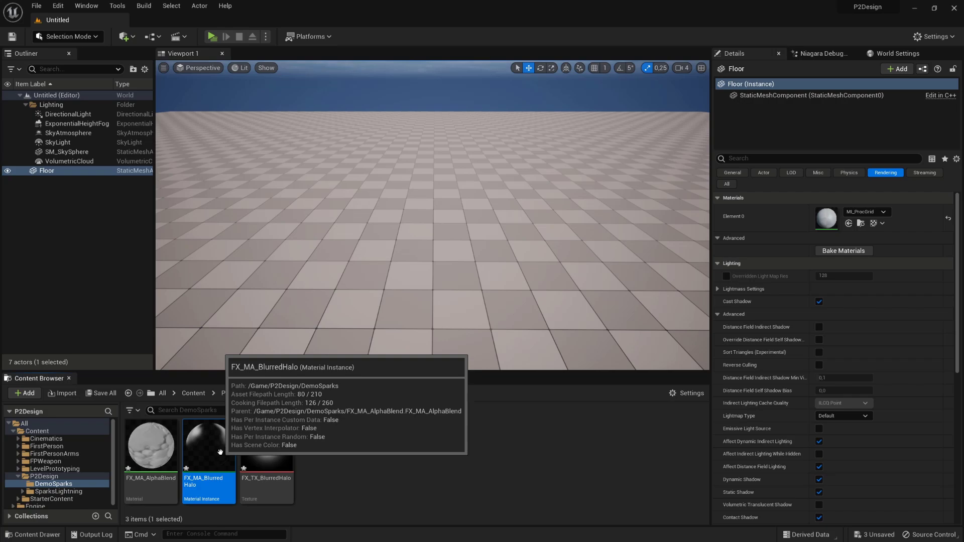
pyautogui.doubleClick(220, 452)
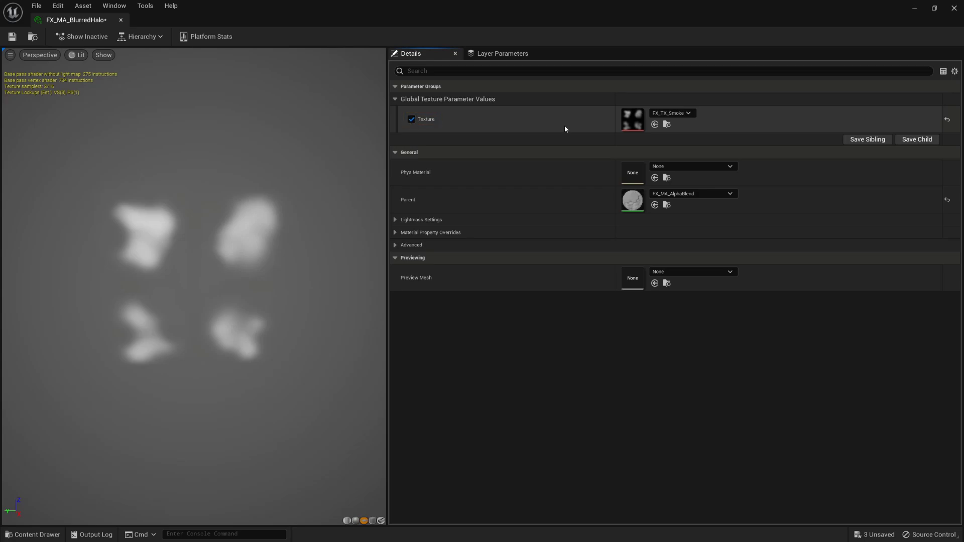
pyautogui.click(682, 114)
pyautogui.write('blur')
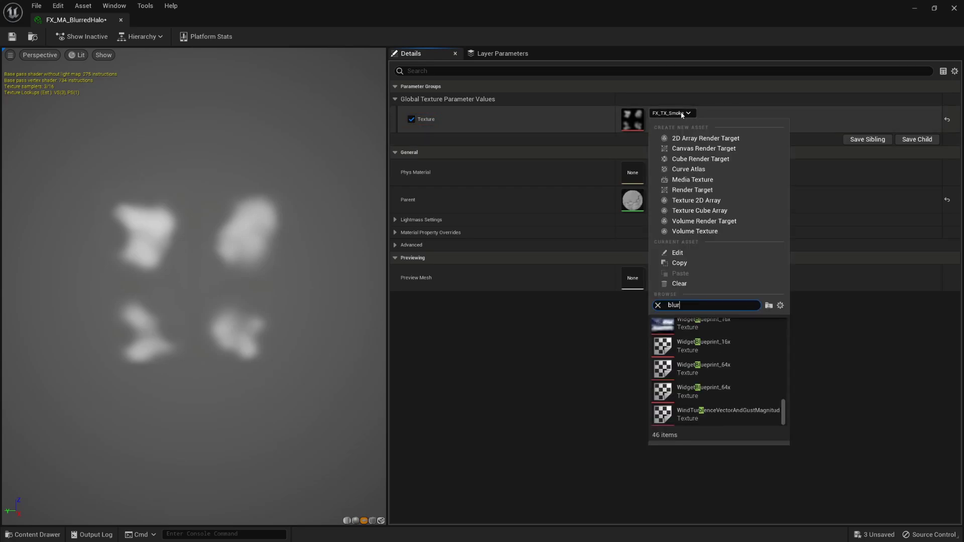
pyautogui.write('red')
pyautogui.click(713, 354)
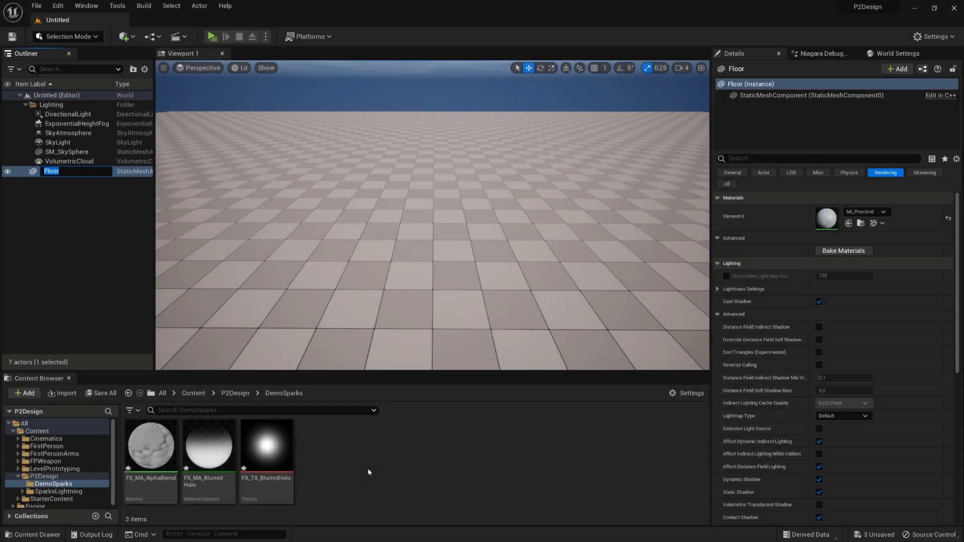
# Create an empty Niagara system named FX_Sparks in the DemoSparks folder.
pyautogui.rightClick(368, 472)
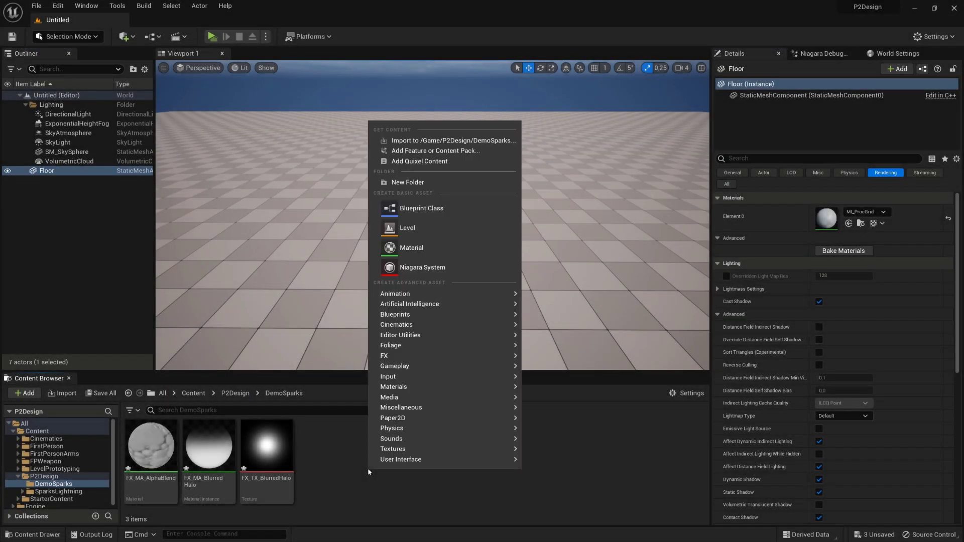
pyautogui.click(494, 268)
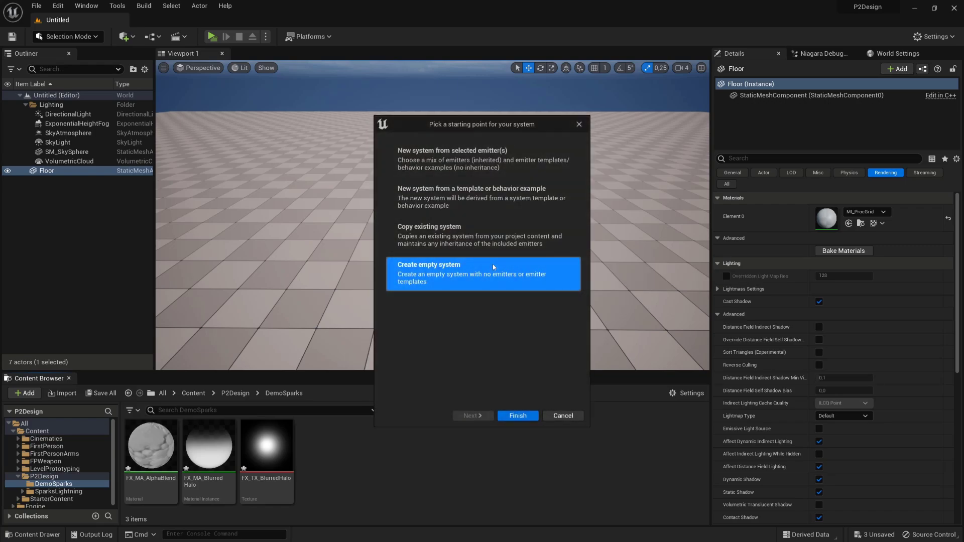
pyautogui.click(517, 416)
pyautogui.write('FX_Sparks')
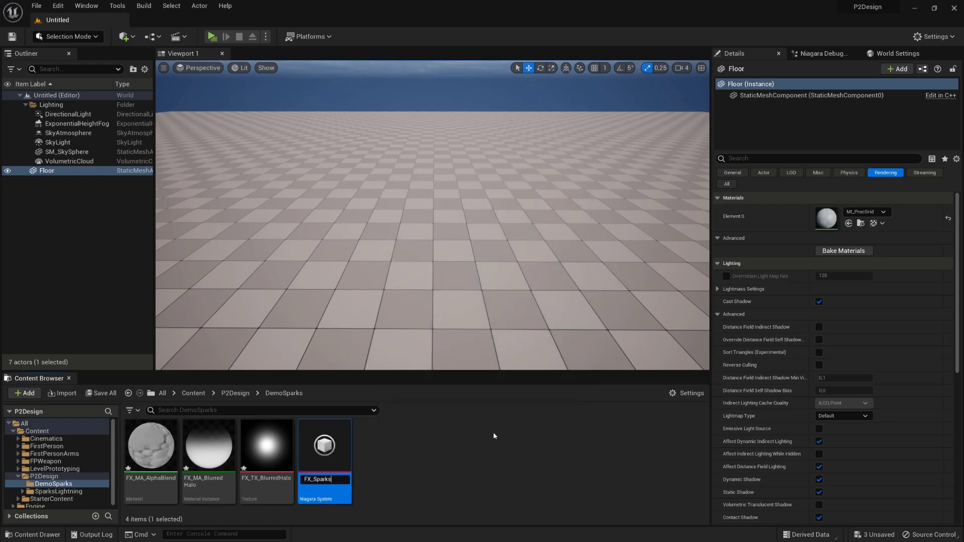
pyautogui.press('Return')
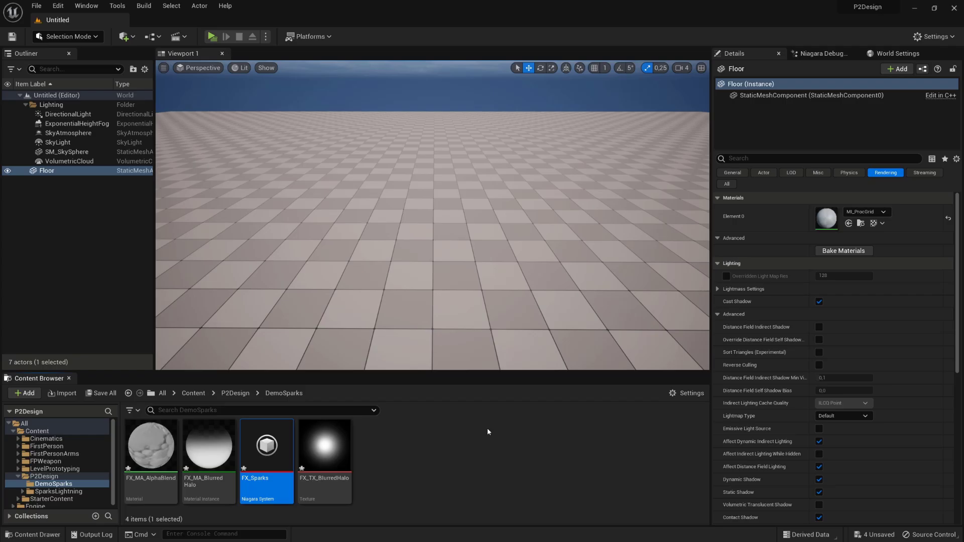
# Open FX_Sparks and turn off Show Environment in its preview scene settings, accepting the dark grey environment colour.
pyautogui.doubleClick(256, 442)
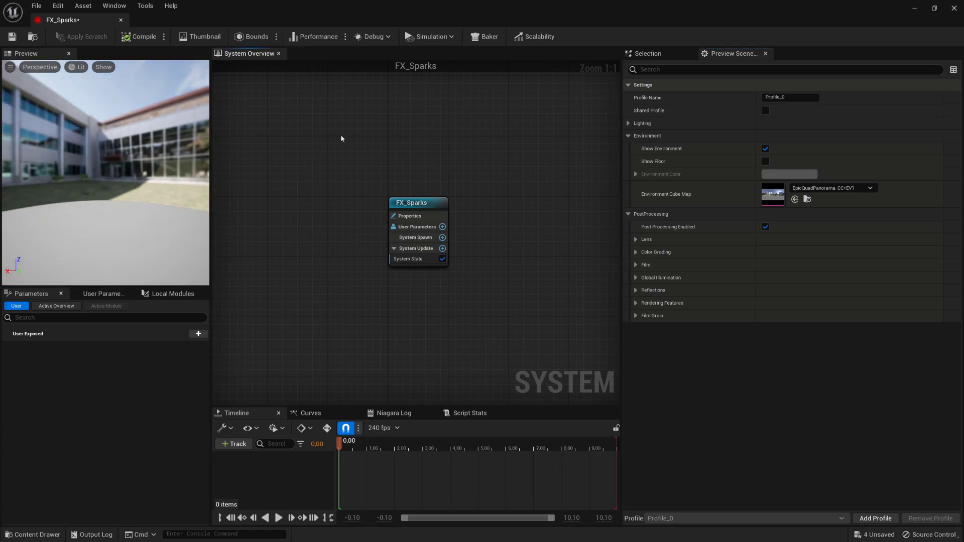
pyautogui.click(125, 6)
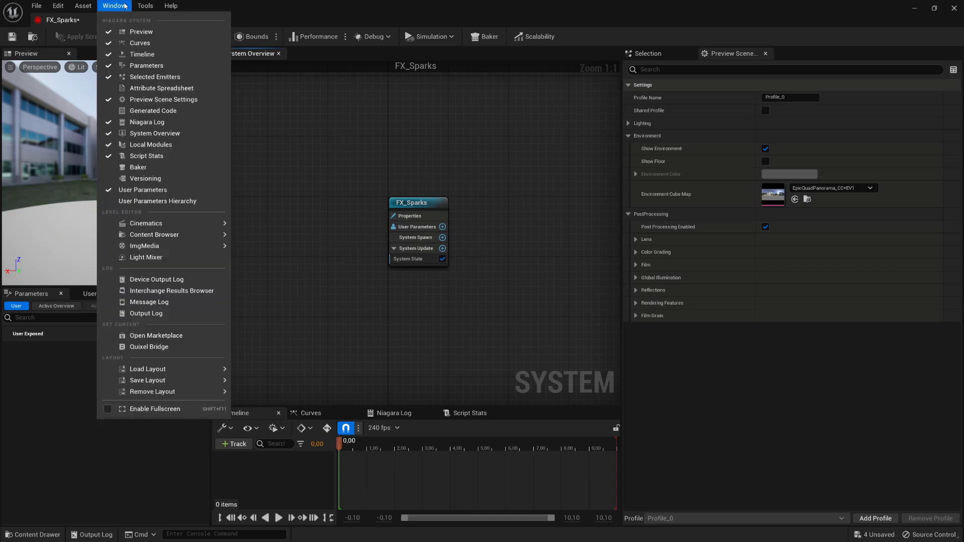
pyautogui.click(215, 102)
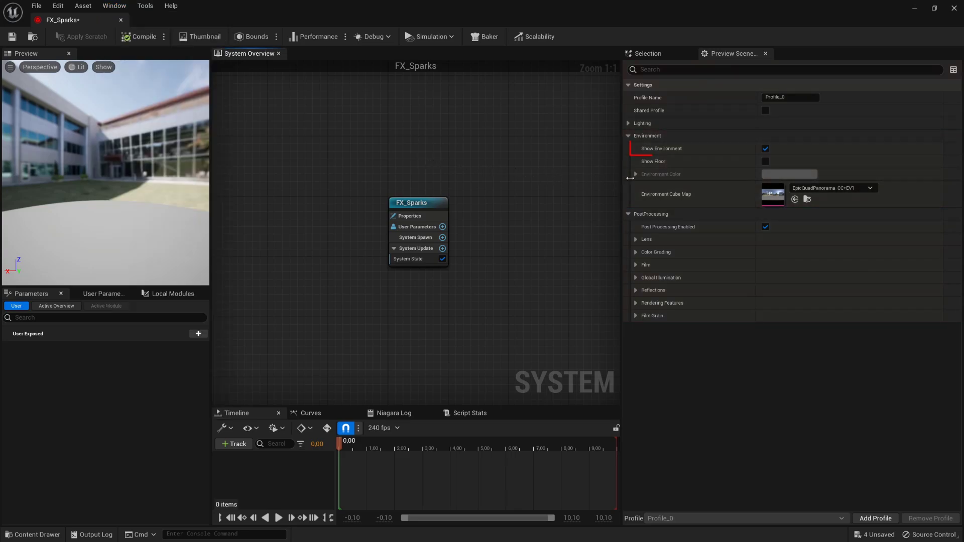
pyautogui.click(766, 150)
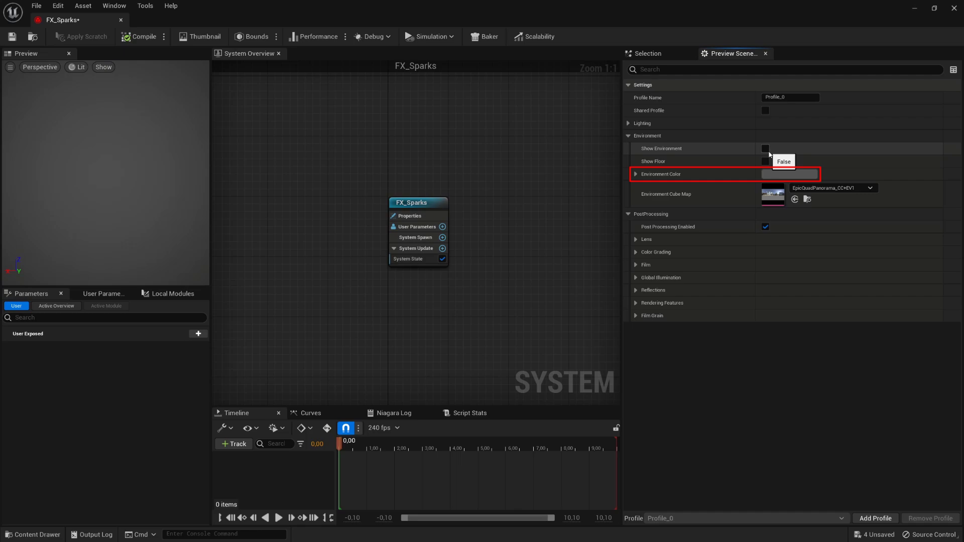
pyautogui.click(790, 175)
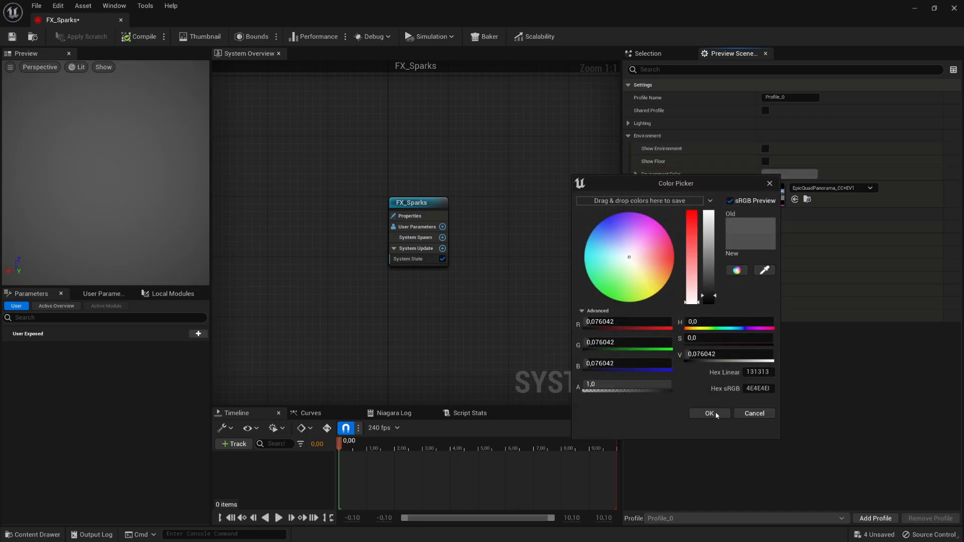
pyautogui.click(709, 414)
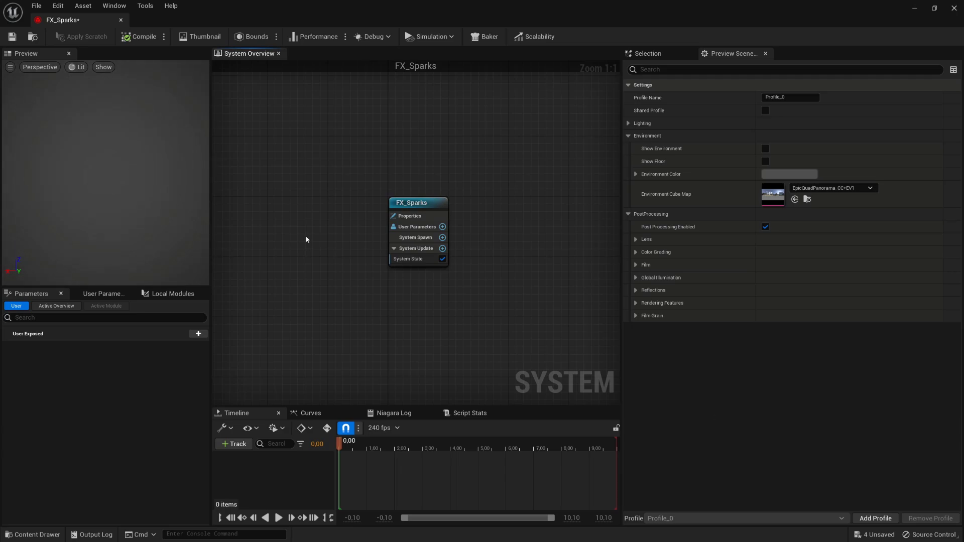
# Turn off automatic exposure in the FX_Sparks preview and set EV100 to 0.
pyautogui.click(79, 68)
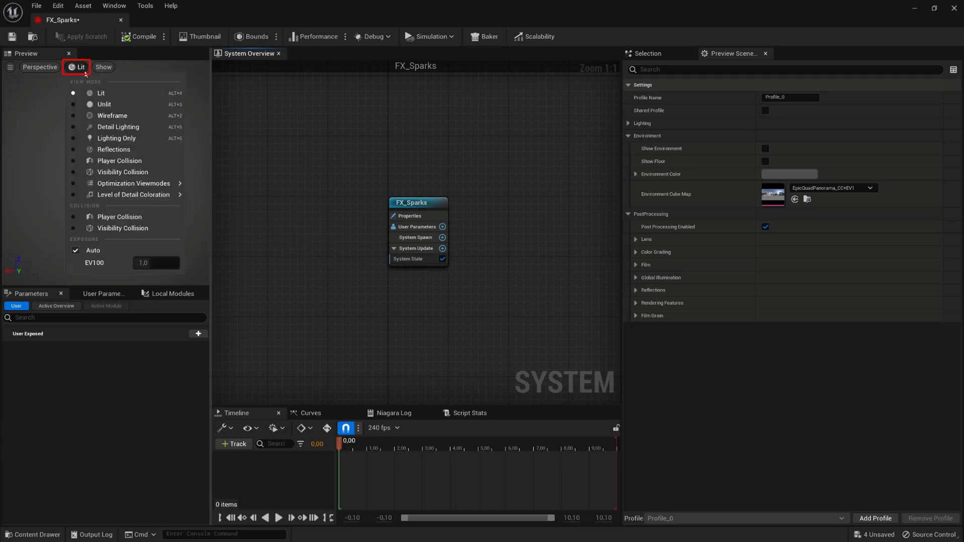
pyautogui.click(75, 251)
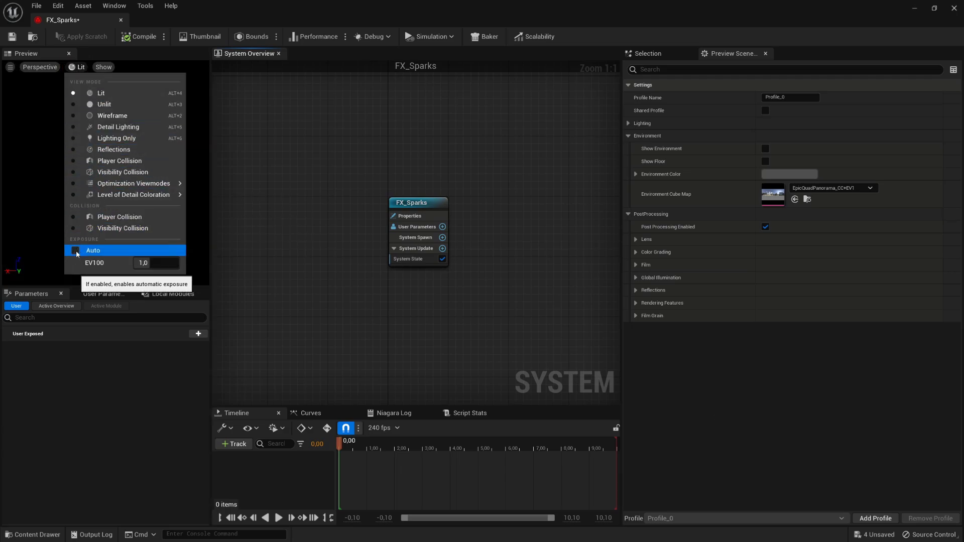
pyautogui.click(146, 263)
pyautogui.write('0')
pyautogui.press('Return')
pyautogui.click(255, 244)
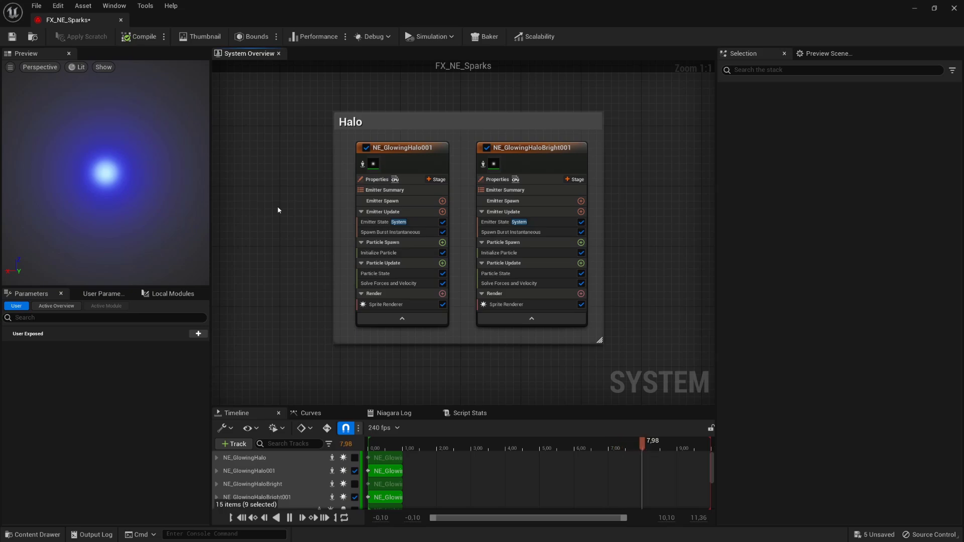
# In the FX_NE_Sparks example system, isolate NE_GlowingHalo001 and NE_GlowingHaloBright001 in turn to examine each halo emitter, and clear the isolation.
pyautogui.click(362, 163)
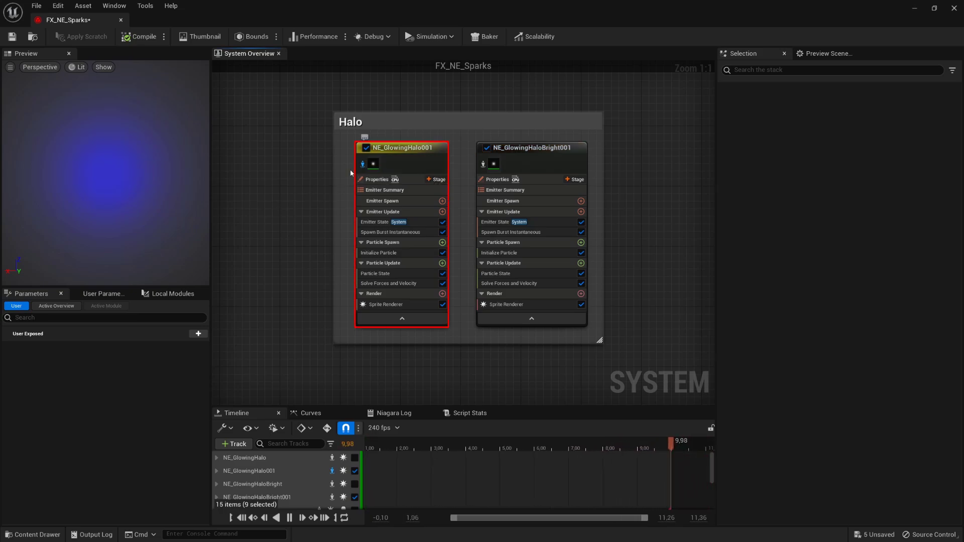
pyautogui.click(483, 164)
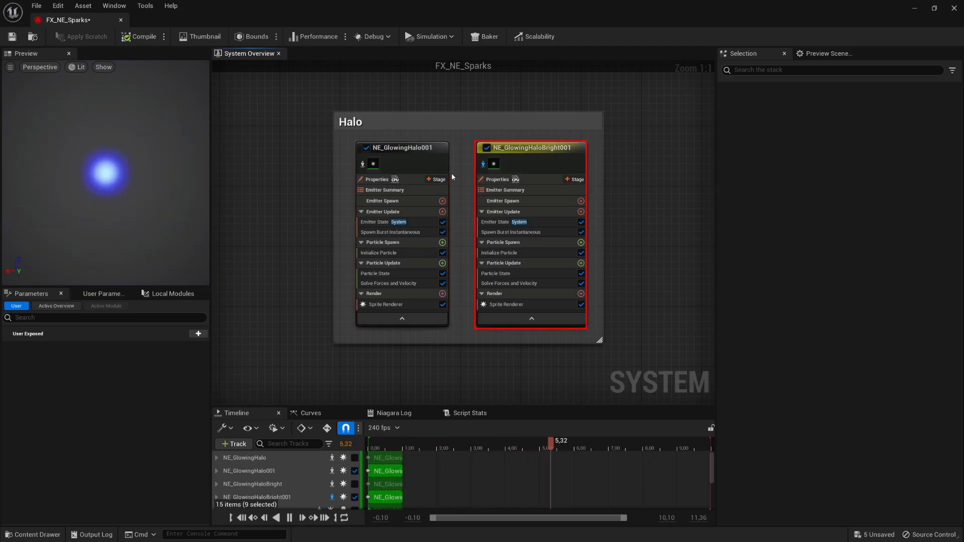
pyautogui.click(483, 164)
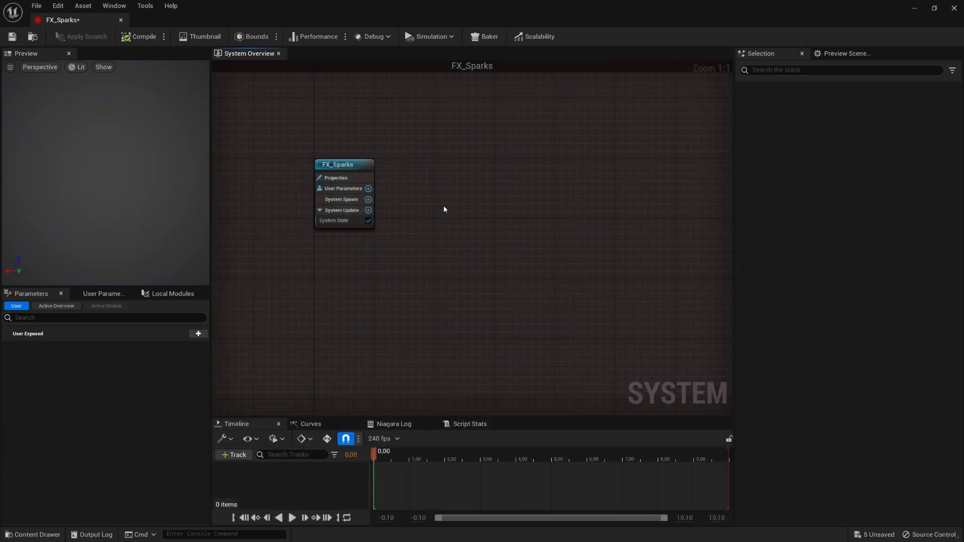
# Add an emitter to FX_Sparks from the Single Looping Particle template.
pyautogui.rightClick(444, 208)
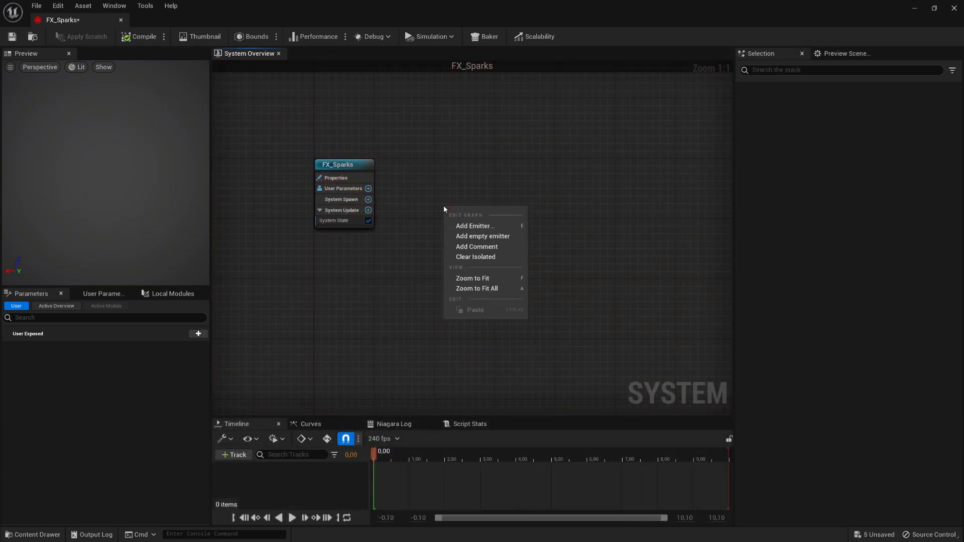
pyautogui.click(508, 227)
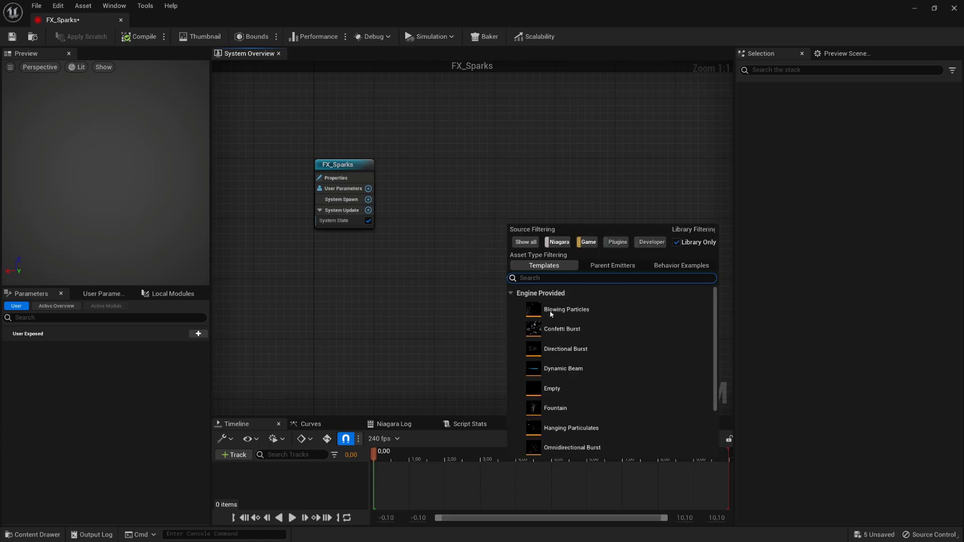
pyautogui.scroll(-3, 553, 332)
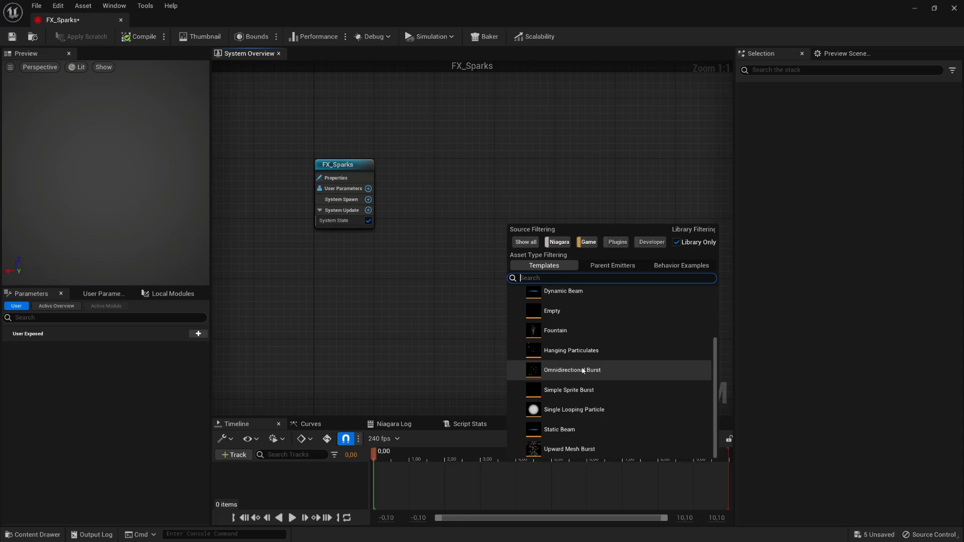
pyautogui.doubleClick(651, 412)
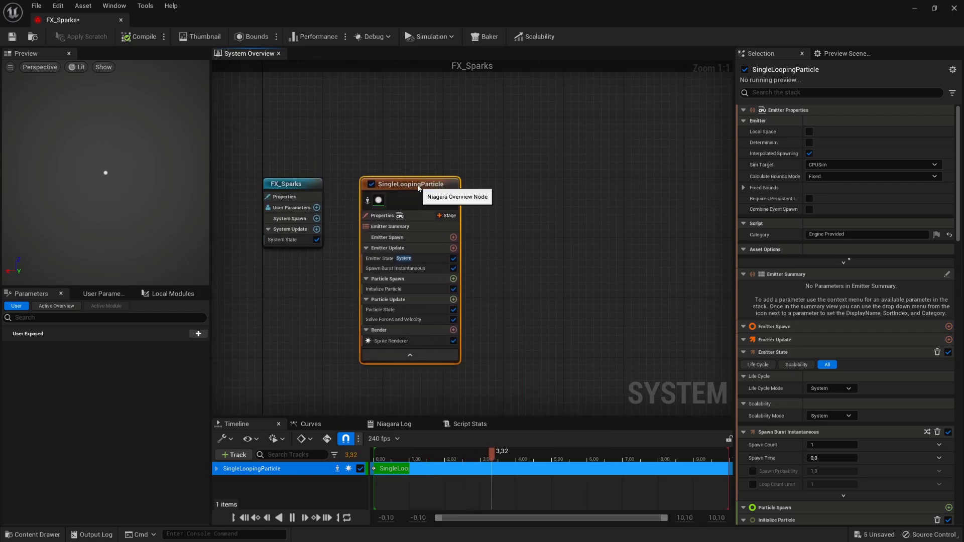
pyautogui.click(593, 202)
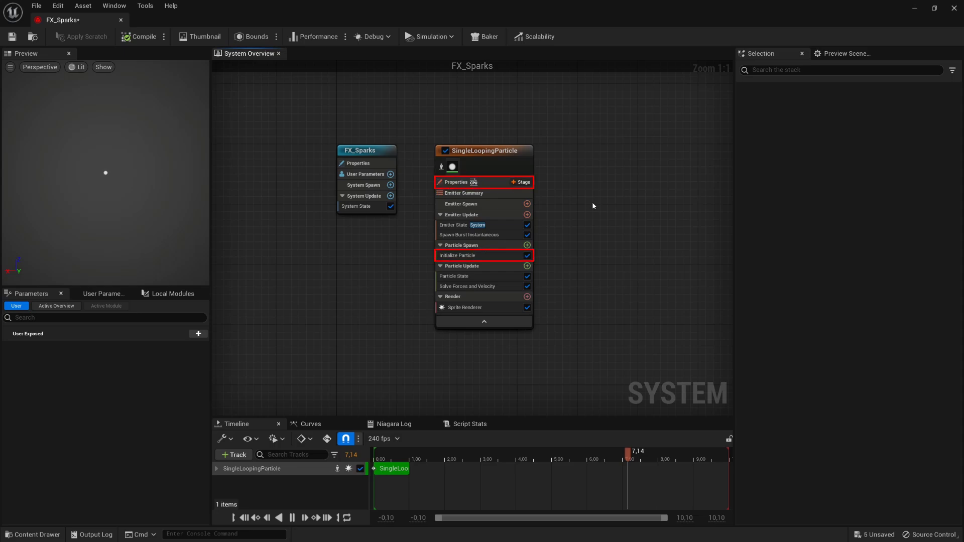
# Enable Local Space for the SingleLoopingParticle emitter, moving FX_Sparks sideways in the level before and after to compare particle behaviour.
pyautogui.click(502, 183)
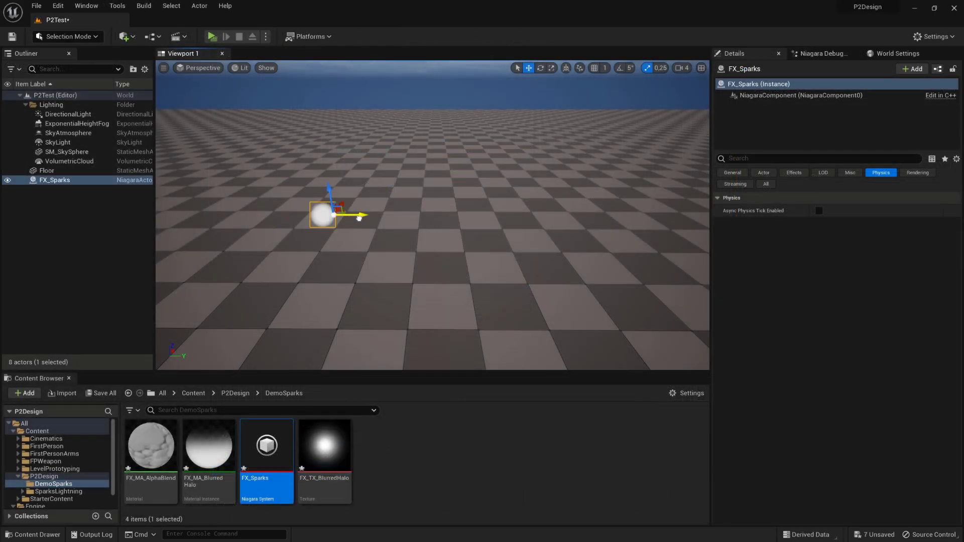
pyautogui.moveTo(375, 225); pyautogui.dragTo(265, 227)
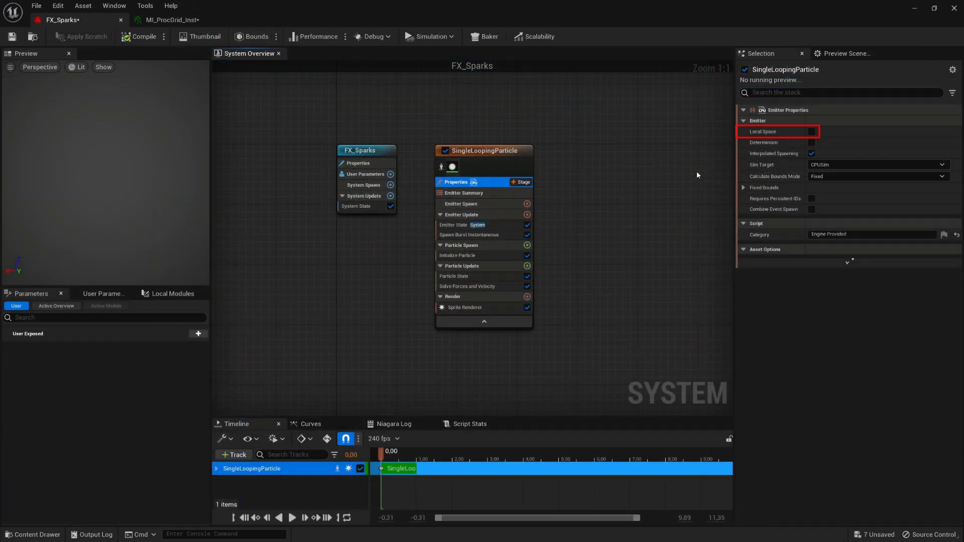
pyautogui.click(811, 132)
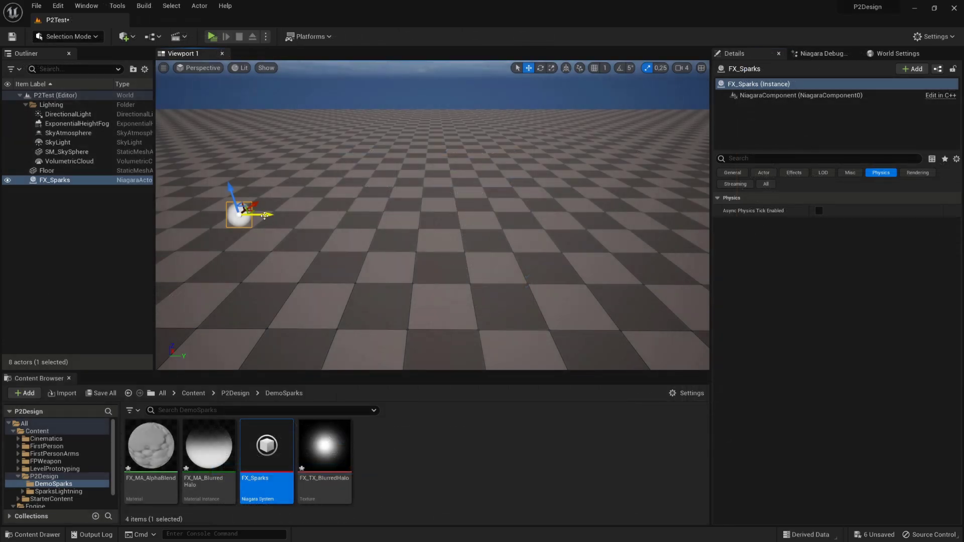
pyautogui.moveTo(354, 215); pyautogui.dragTo(292, 227)
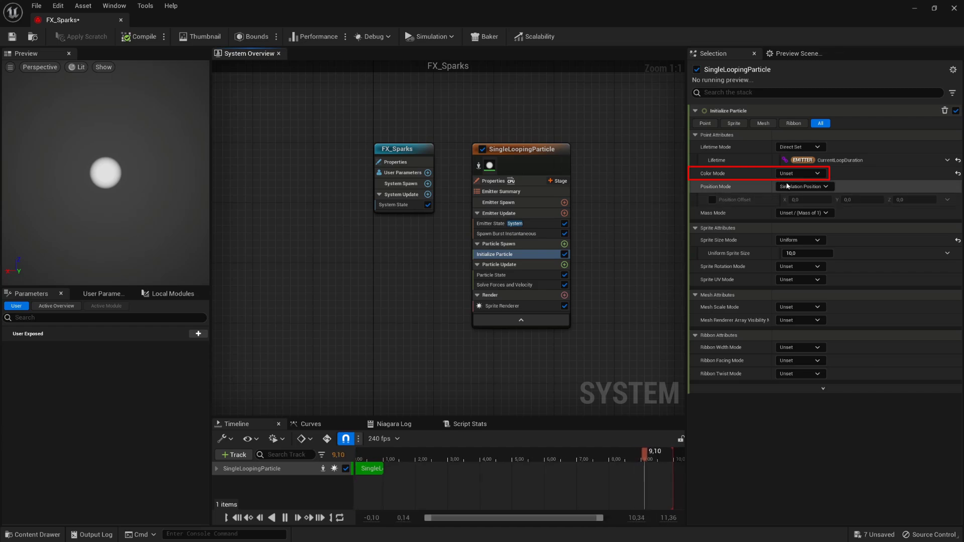
# In Initialize Particle, set Color Mode to Direct Set with red 0, green 0 and blue 0.5.
pyautogui.click(803, 173)
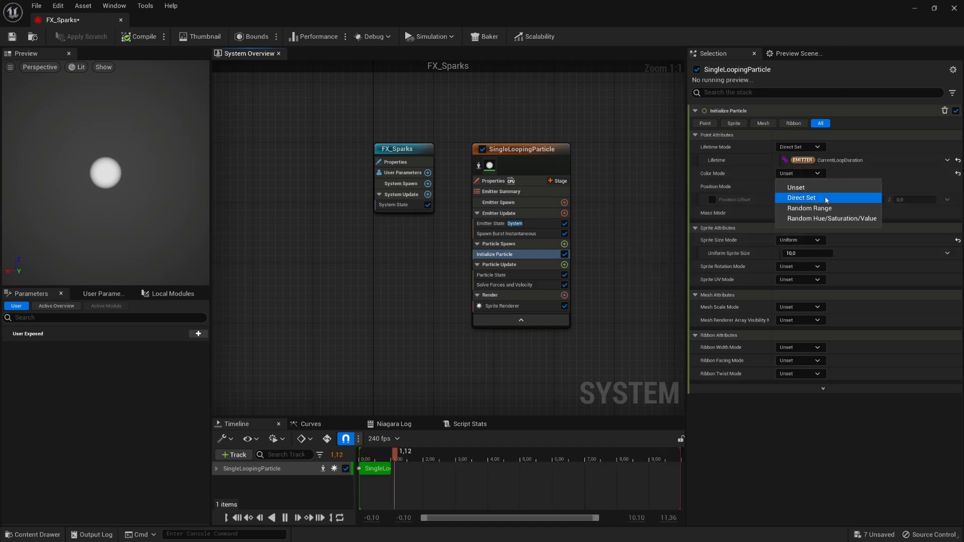
pyautogui.click(806, 198)
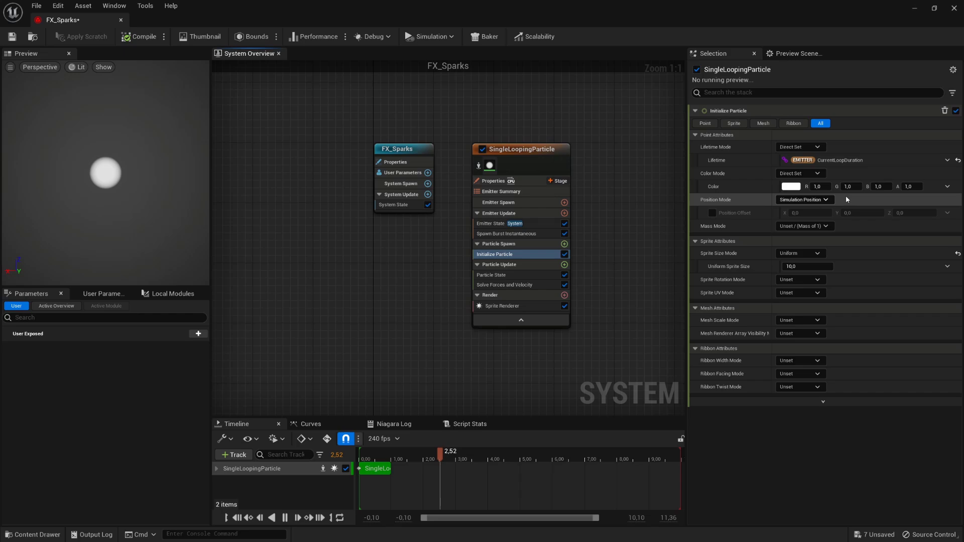
pyautogui.click(880, 187)
pyautogui.write('0,5')
pyautogui.press('Return')
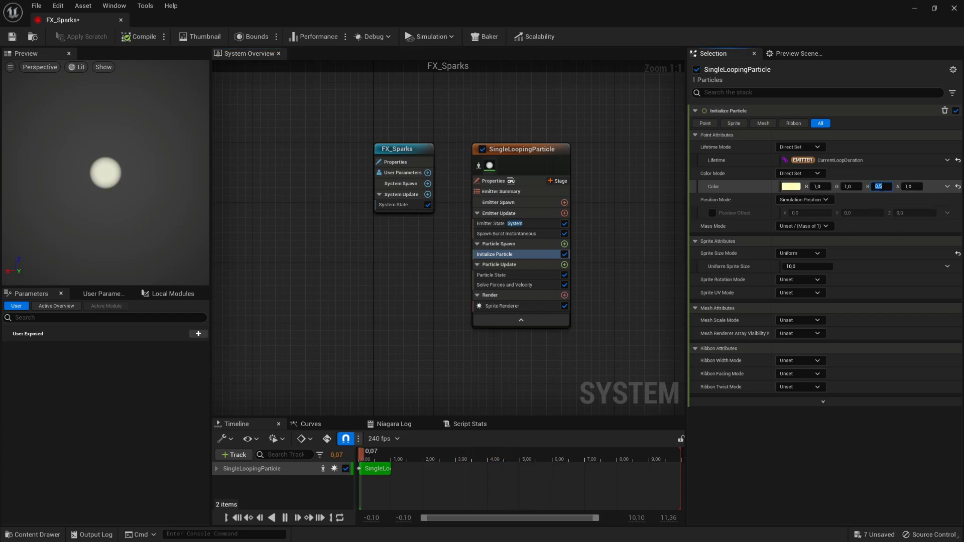
pyautogui.click(856, 187)
pyautogui.write('0')
pyautogui.press('Return')
pyautogui.click(819, 186)
pyautogui.write('0')
pyautogui.press('Return')
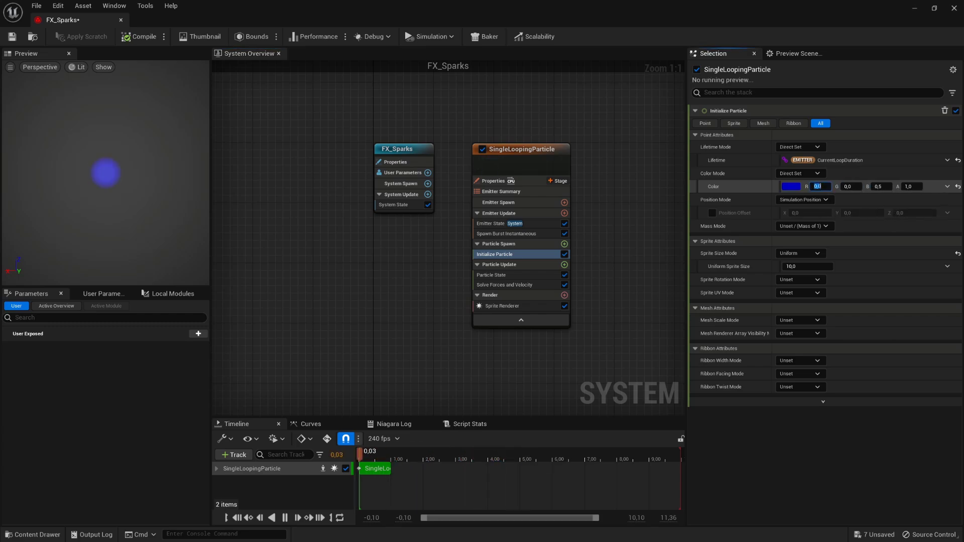
# Set the alpha of the Initialize Particle colour to 0.3.
pyautogui.click(910, 187)
pyautogui.write('0')
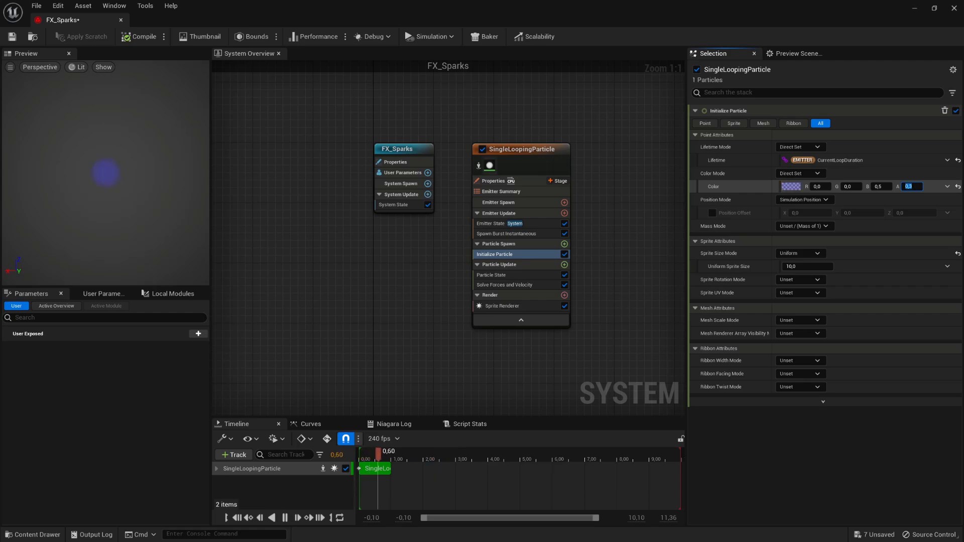
pyautogui.write(',3')
pyautogui.press('Return')
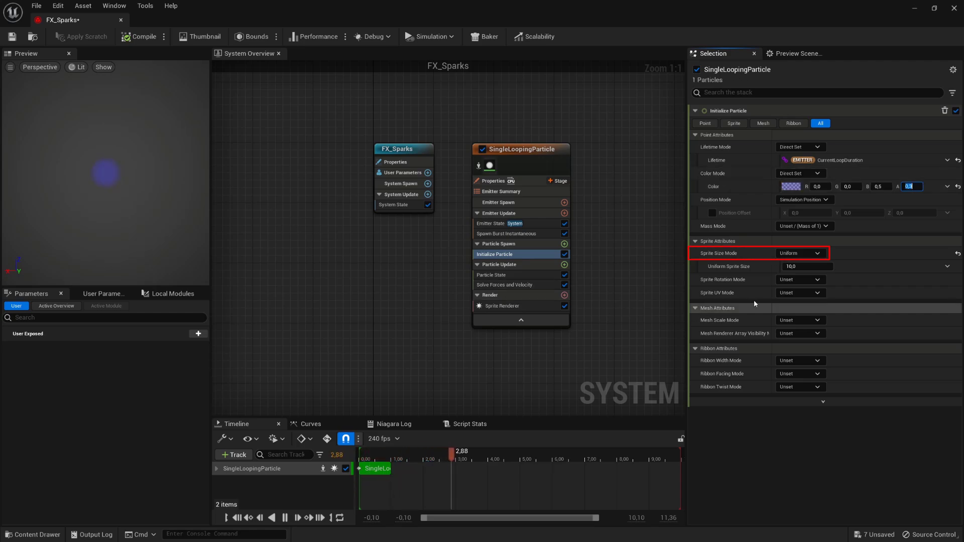
# Set the Uniform Sprite Size of the SingleLoopingParticle emitter to 250.
pyautogui.click(809, 266)
pyautogui.write('250')
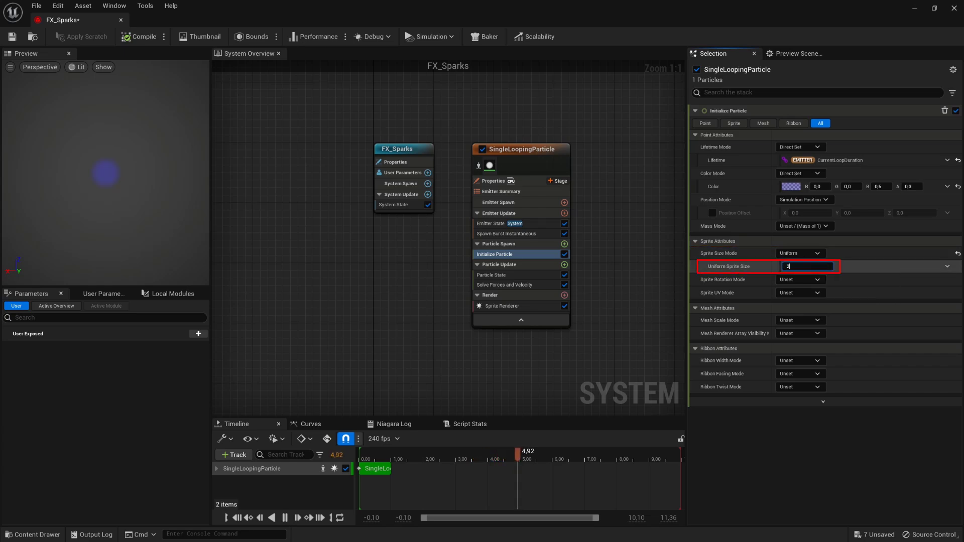
pyautogui.press('Return')
pyautogui.scroll(-5, 82, 216)
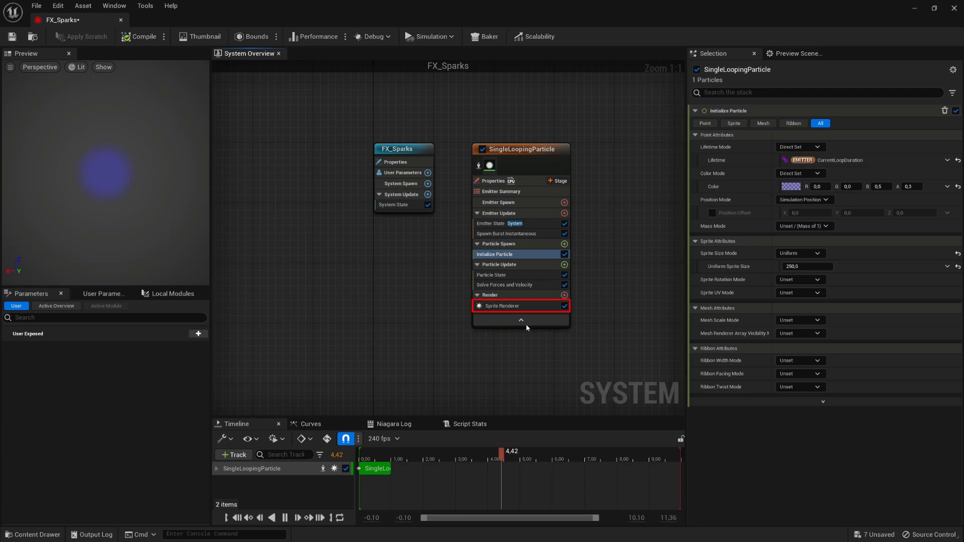
# Assign the blurred-halo material instance to the emitter's Sprite Renderer.
pyautogui.click(537, 306)
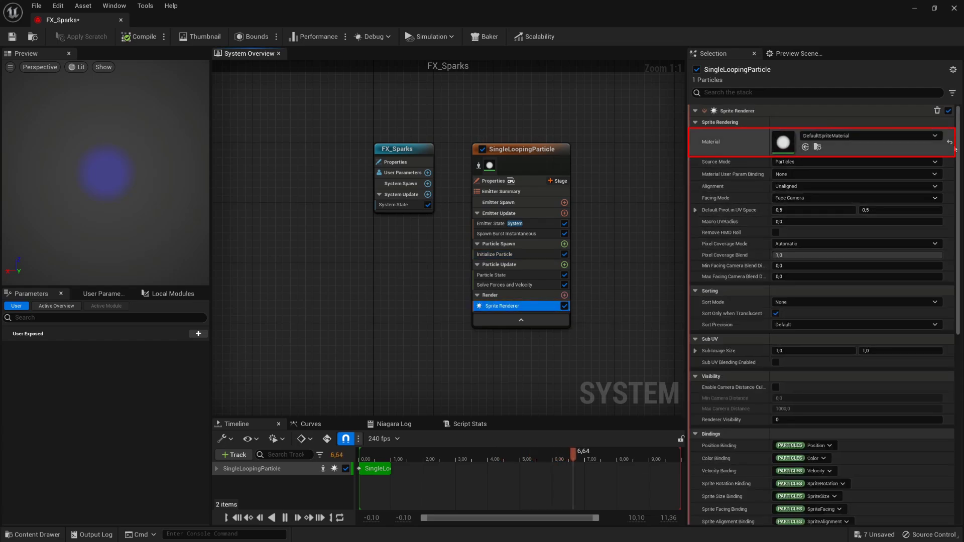
pyautogui.click(937, 139)
pyautogui.click(828, 270)
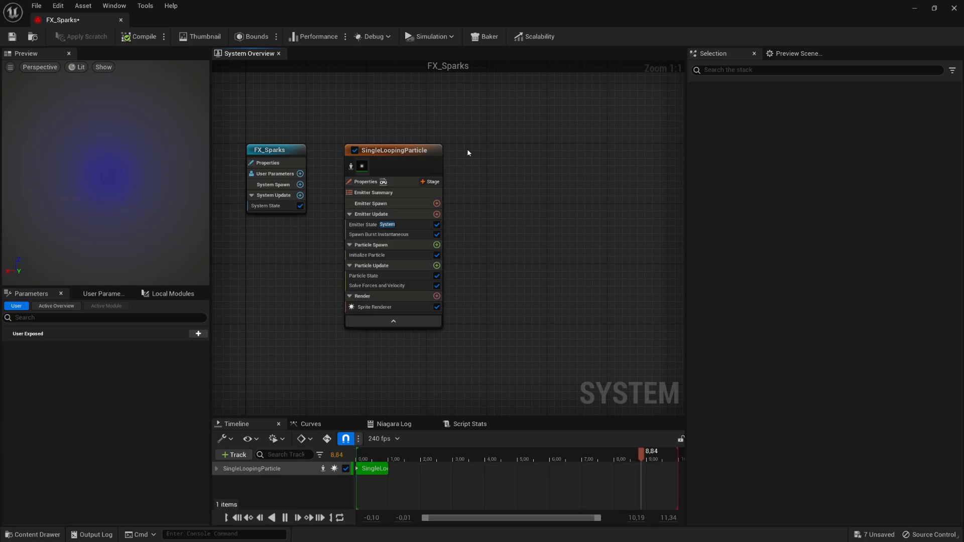
# Duplicate the SingleLoopingParticle emitter and place the copy beside the original in the system overview.
pyautogui.click(397, 150)
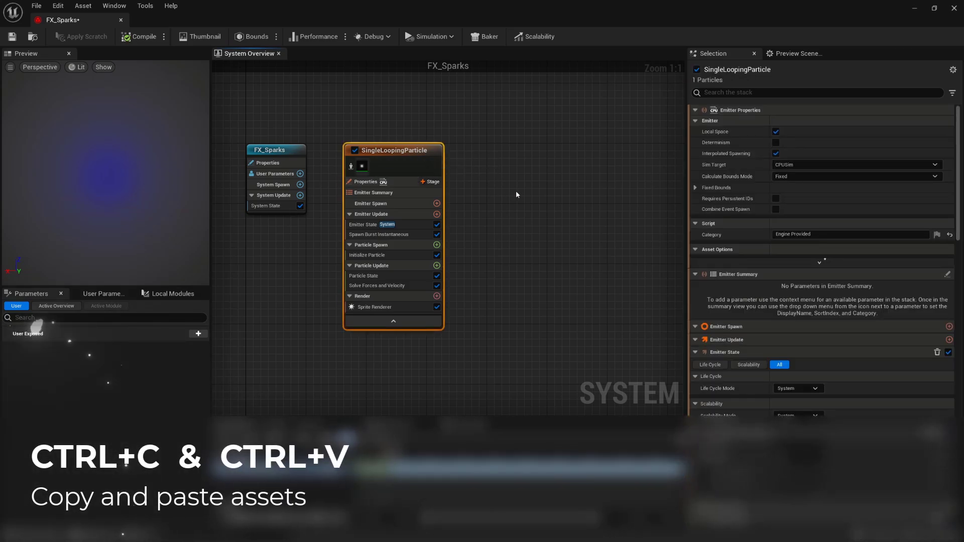
pyautogui.hotkey('ctrl', 'c')
pyautogui.hotkey('ctrl', 'v')
pyautogui.moveTo(541, 198); pyautogui.dragTo(500, 157)
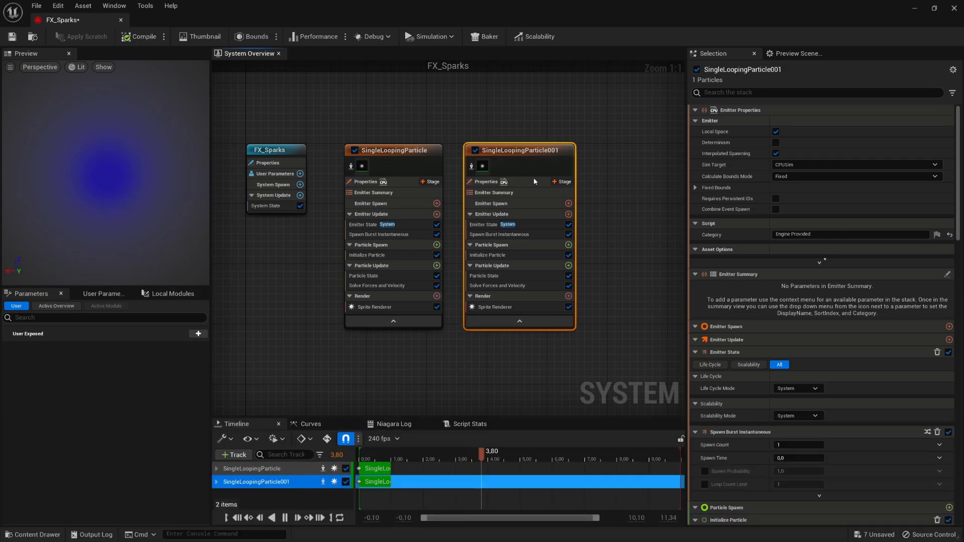
# In the duplicate emitter's Initialize Particle, set the color's blue to 50 and alpha to 1, and the Uniform Sprite Size to 40.
pyautogui.click(543, 256)
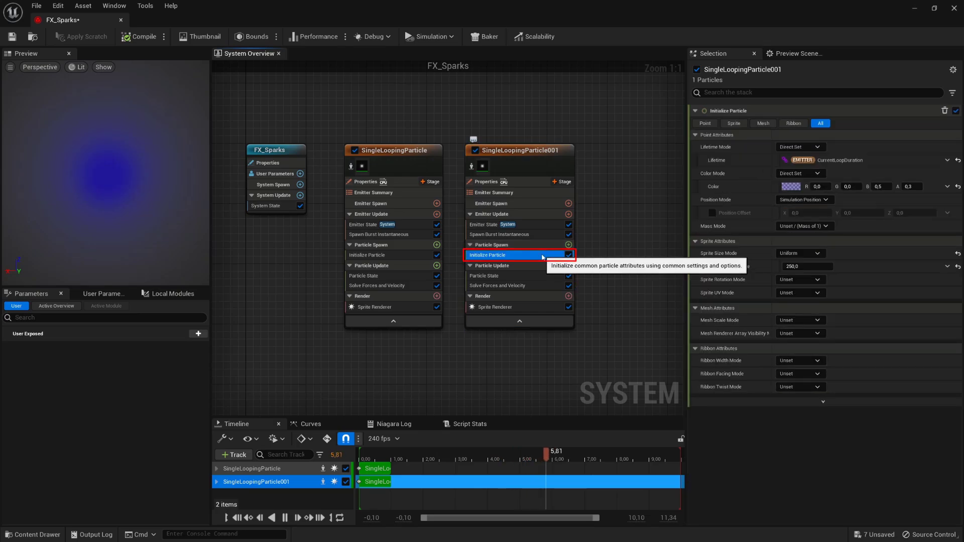
pyautogui.click(879, 186)
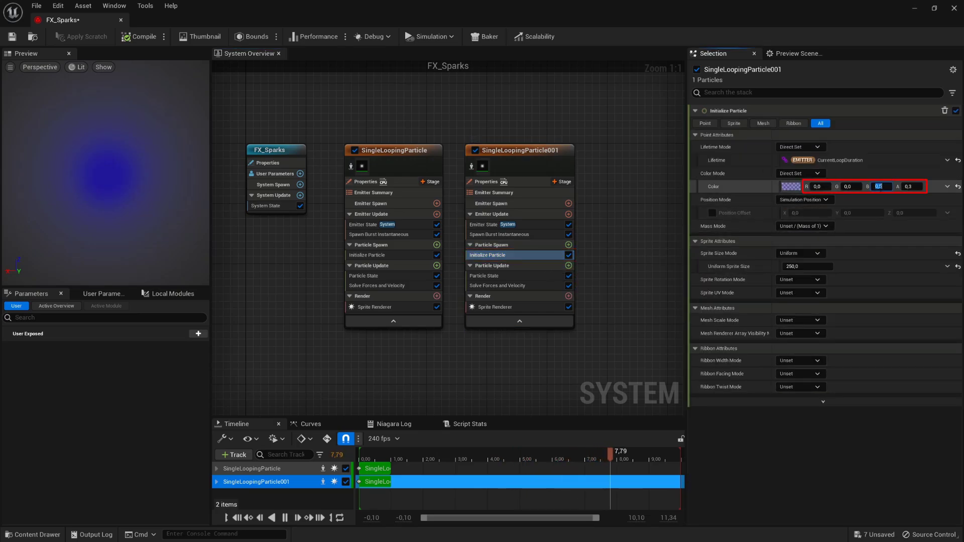
pyautogui.write('50')
pyautogui.press('Tab')
pyautogui.write('1')
pyautogui.press('Return')
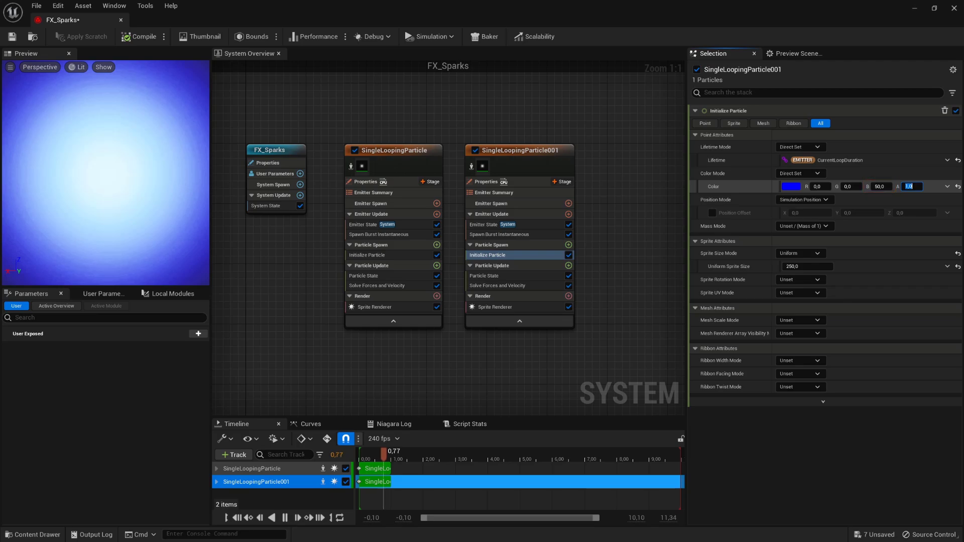
pyautogui.click(809, 266)
pyautogui.write('40')
pyautogui.press('Return')
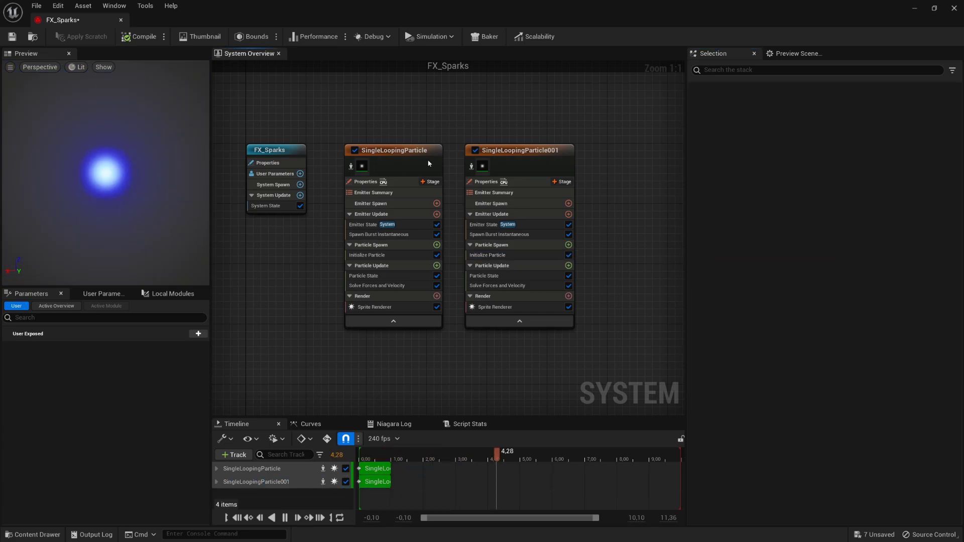
# Rename the original emitter NE_DarkHalo and the duplicate NE_LightHalo, moving the duplicate closer to the original.
pyautogui.click(401, 155)
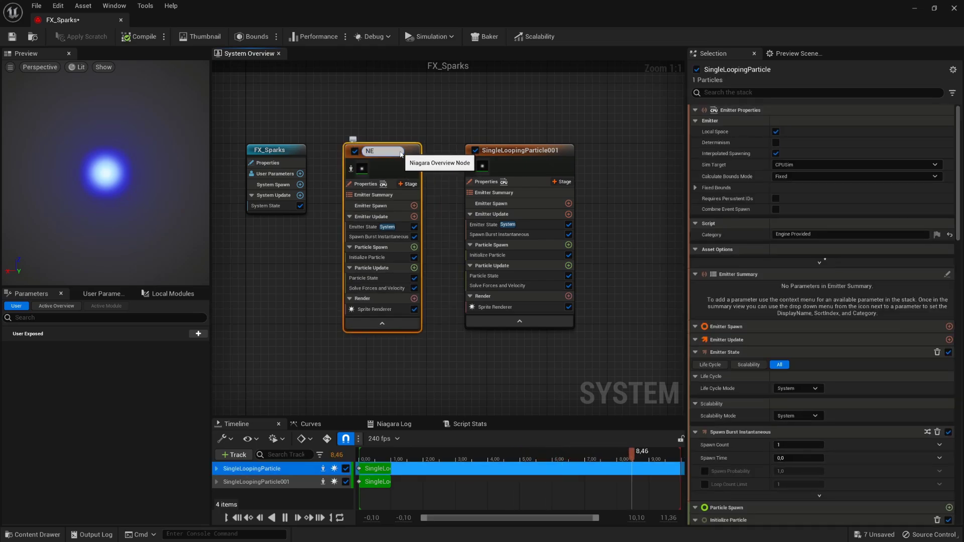
pyautogui.click(517, 152)
pyautogui.doubleClick(516, 151)
pyautogui.write('NE_LightHalo')
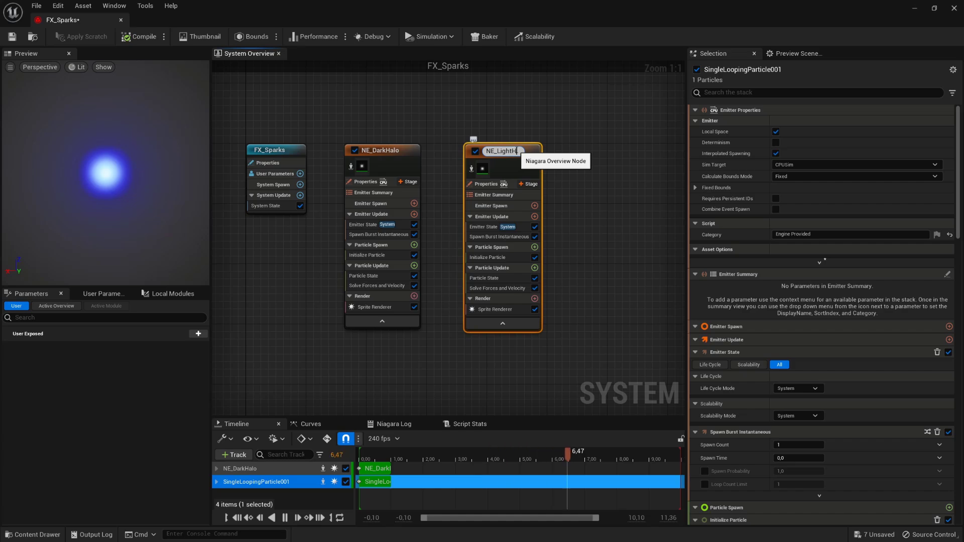
pyautogui.press('Return')
pyautogui.moveTo(504, 151); pyautogui.dragTo(489, 151)
# Add a comment titled Halo around the NE_DarkHalo and NE_LightHalo emitters.
pyautogui.moveTo(348, 106); pyautogui.dragTo(522, 173)
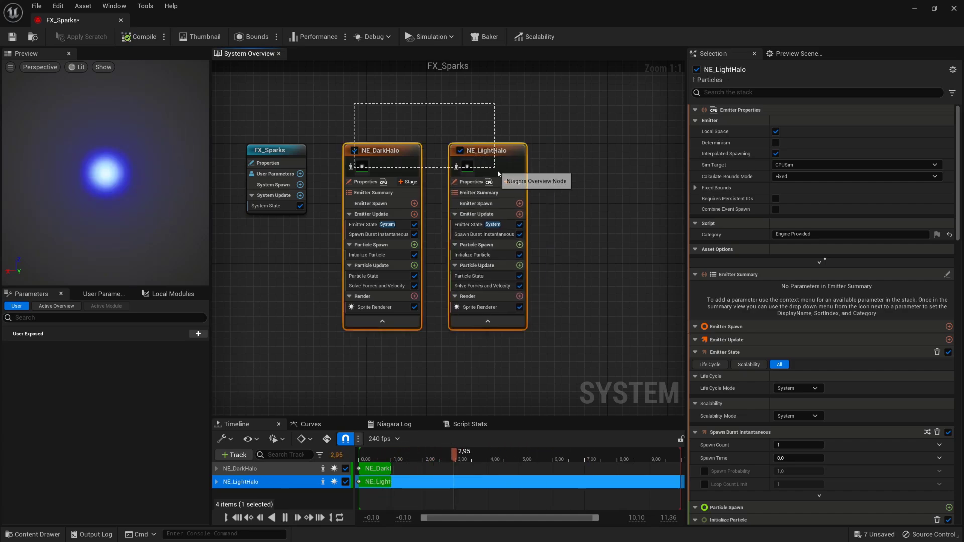
pyautogui.rightClick(545, 151)
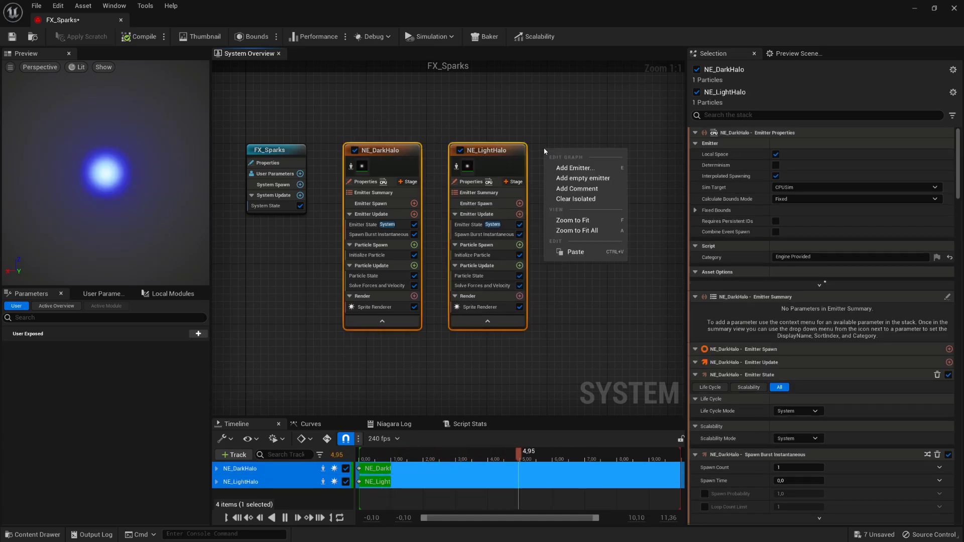
pyautogui.click(607, 192)
pyautogui.write('Halo')
pyautogui.press('Return')
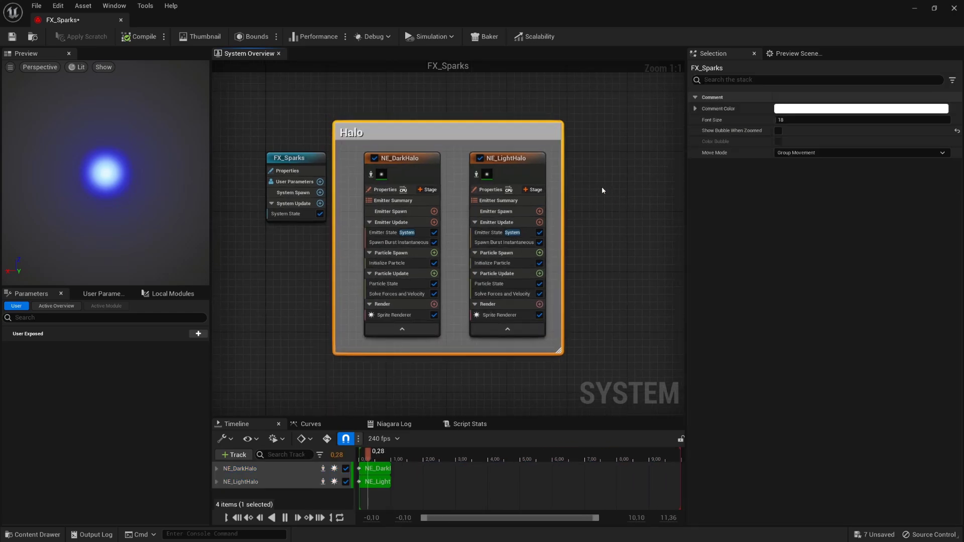
# Darken the Halo comment's color to a grey with a value of about 0.23.
pyautogui.click(861, 109)
pyautogui.moveTo(724, 152); pyautogui.dragTo(724, 220)
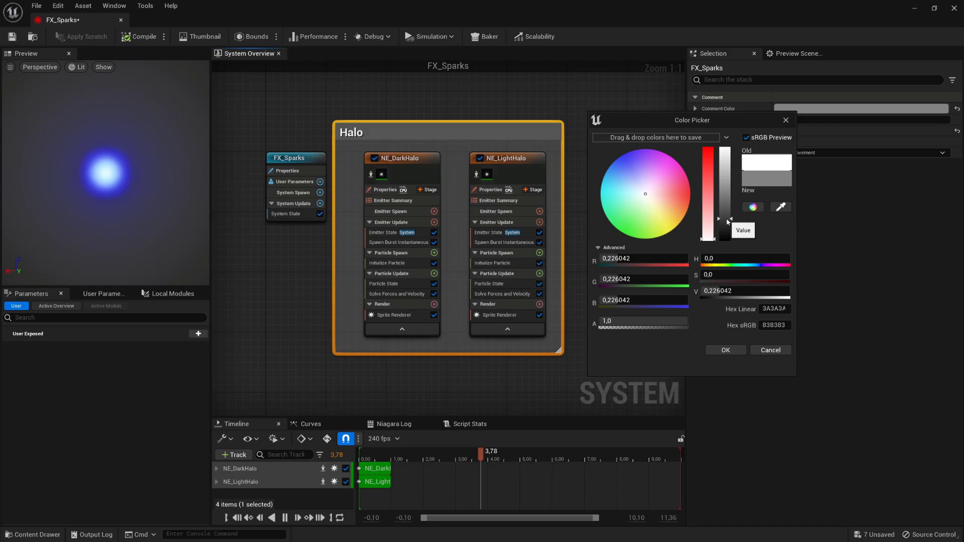
pyautogui.click(725, 349)
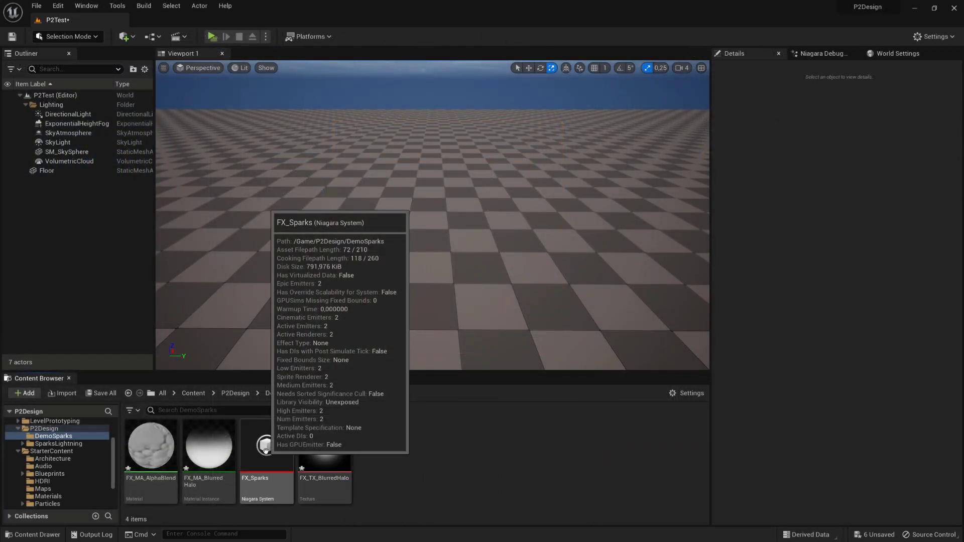
# Place FX_Sparks in the level above the checkered floor and examine the halo from around it.
pyautogui.moveTo(266, 451); pyautogui.dragTo(426, 161)
pyautogui.press('w')
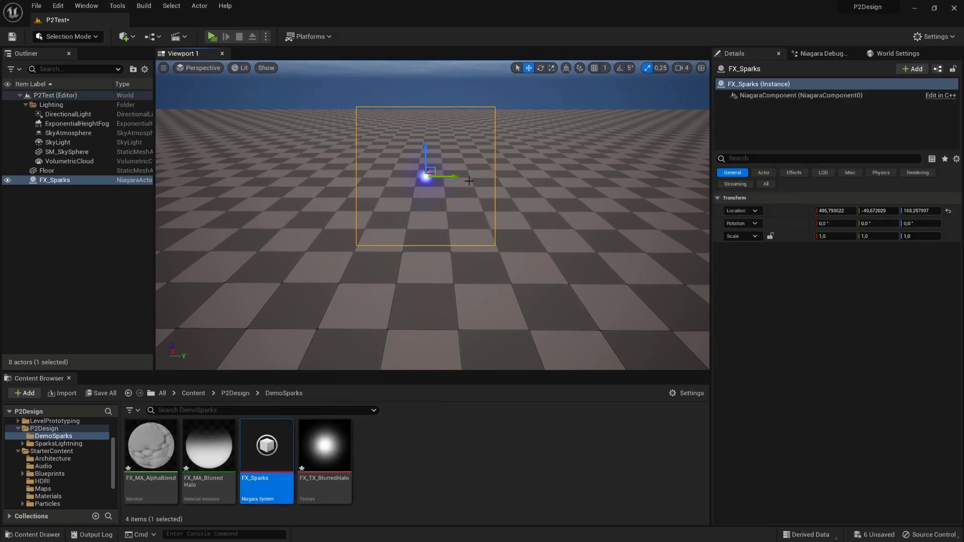
pyautogui.press('w')
pyautogui.moveTo(483, 226)
pyautogui.mouseDown(button='right')
pyautogui.moveTo(483, 186)
pyautogui.moveTo(484, 226)
pyautogui.mouseUp(button='right')
pyautogui.moveTo(484, 226); pyautogui.dragTo(482, 220, button='middle')
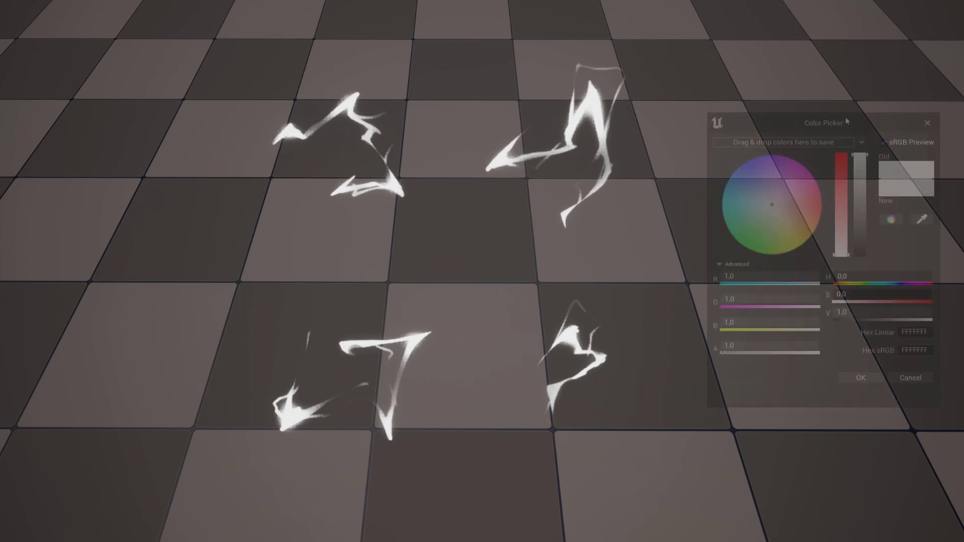
# Try tinting the white lightning sparks a saturated blue, about R 0.07, G 0.08, B 1.0, with an alpha of 0.3.
pyautogui.click(757, 242)
pyautogui.moveTo(757, 243); pyautogui.dragTo(748, 165)
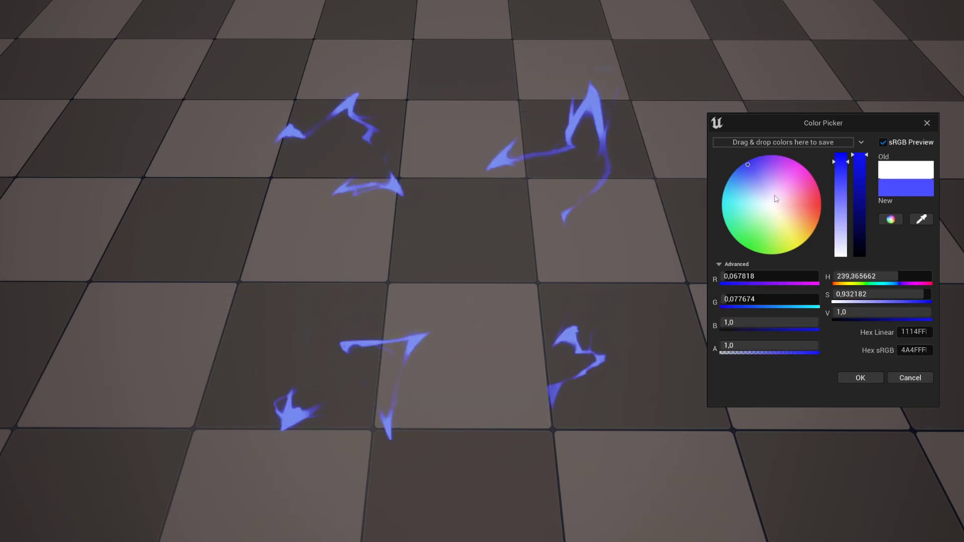
pyautogui.click(769, 347)
pyautogui.write('0,3')
pyautogui.press('Return')
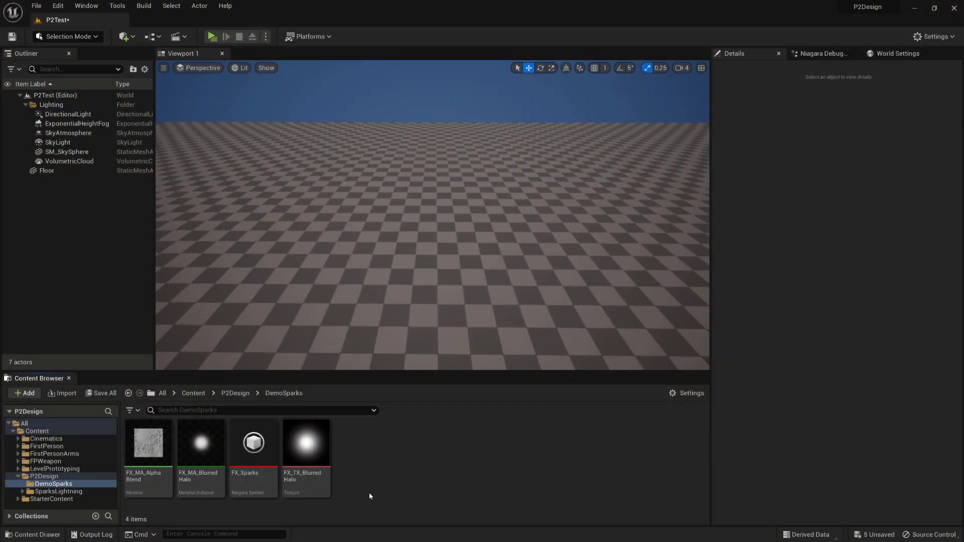
# Duplicate the FX_MA_AlphaBlend material and name the copy FX_MA_Dissolve_AlphaBlend.
pyautogui.click(160, 457)
pyautogui.hotkey('ctrl', 'd')
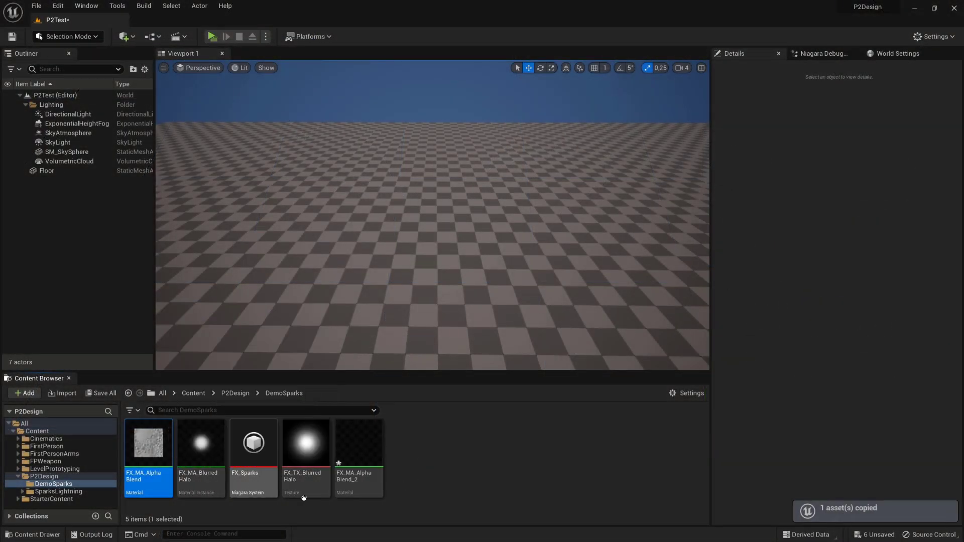
pyautogui.click(359, 477)
pyautogui.click(365, 478)
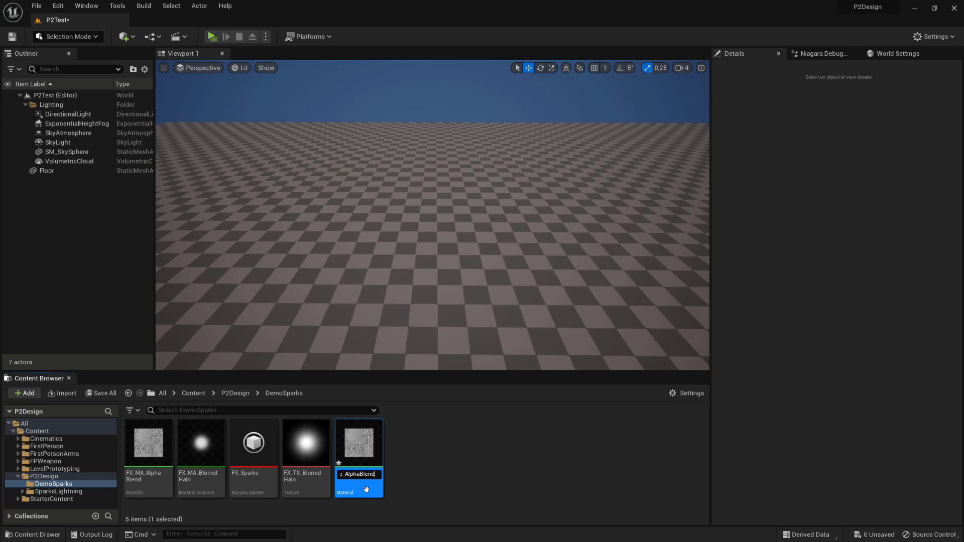
pyautogui.press('BackSpace')
pyautogui.press('Return')
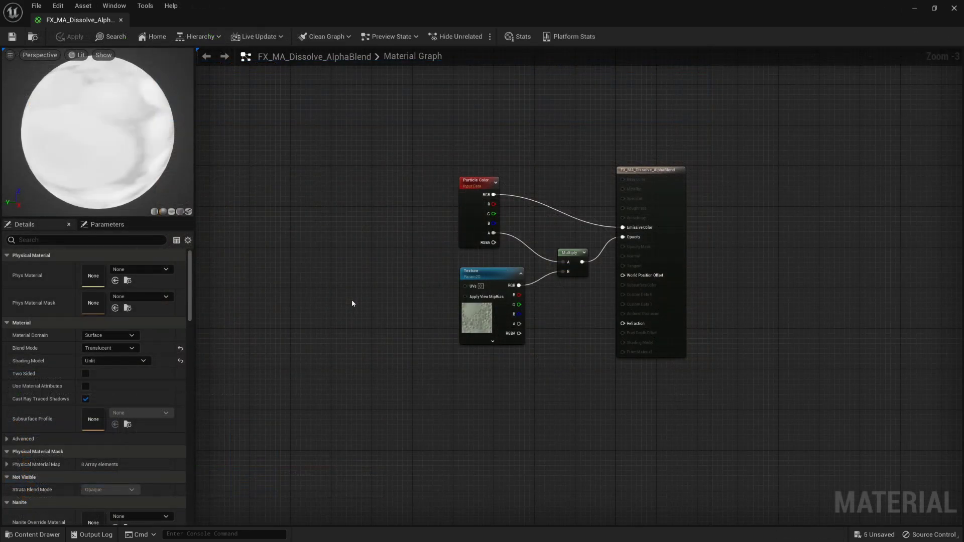
# Add a SmoothStep node and a Dynamic Parameter node to the FX_MA_Dissolve_AlphaBlend material graph.
pyautogui.rightClick(352, 300)
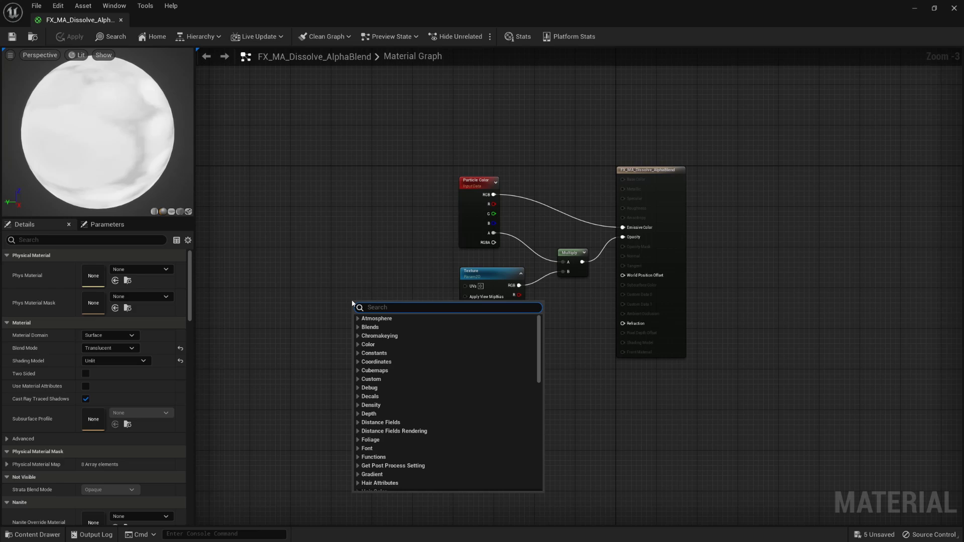
pyautogui.write('smoothstep')
pyautogui.click(410, 329)
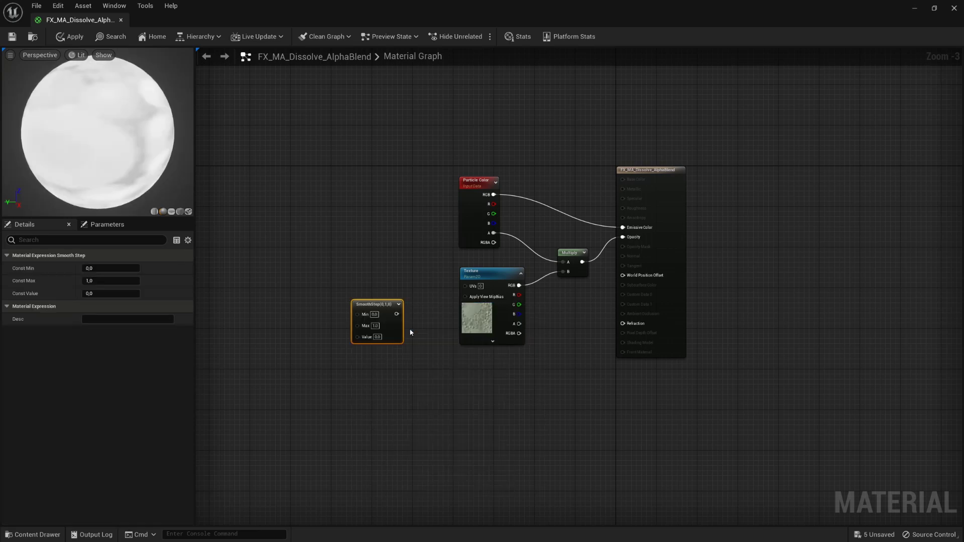
pyautogui.write('ynamic par')
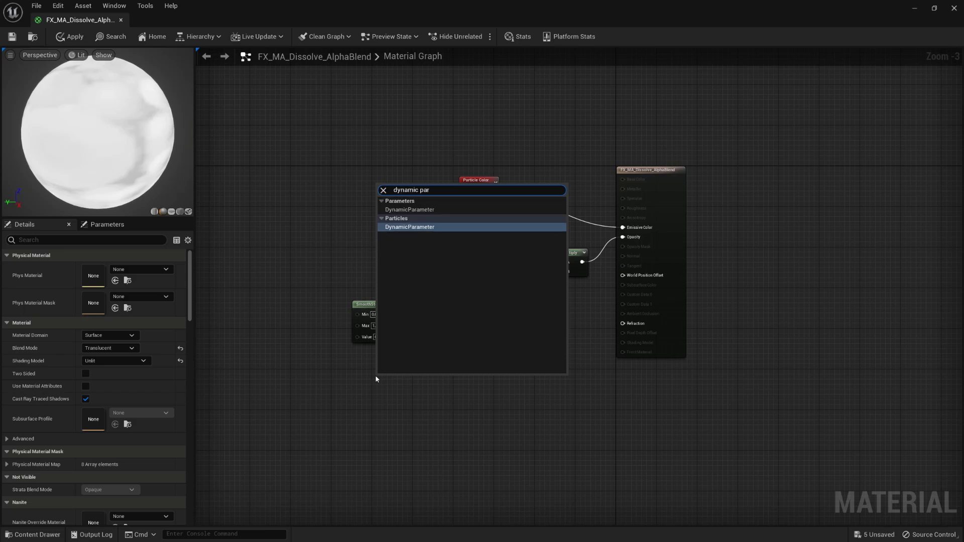
pyautogui.click(442, 227)
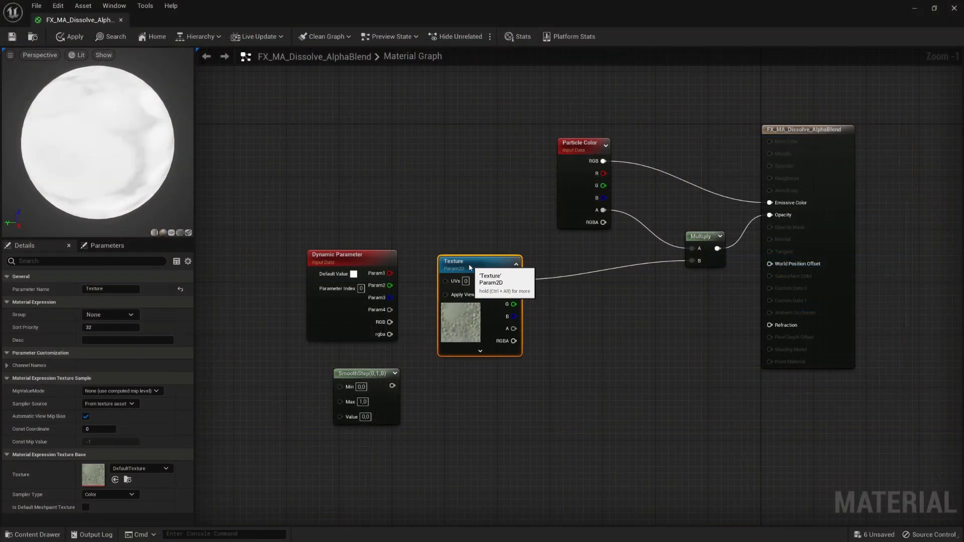
# Arrange the SmoothStep node between Texture and Multiply, and connect the Texture's RGB output to the SmoothStep Value input.
pyautogui.click(587, 262)
pyautogui.click(532, 291)
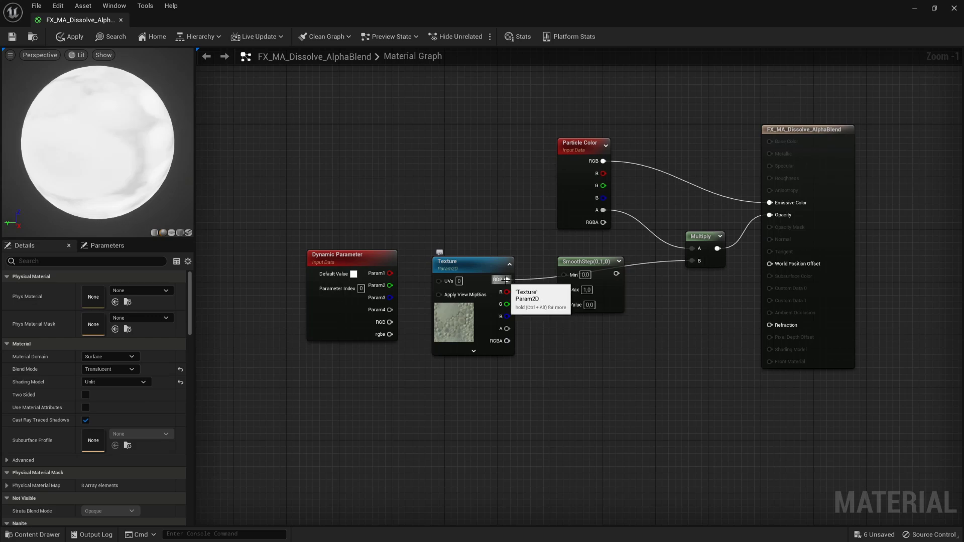
pyautogui.moveTo(507, 283); pyautogui.dragTo(565, 303)
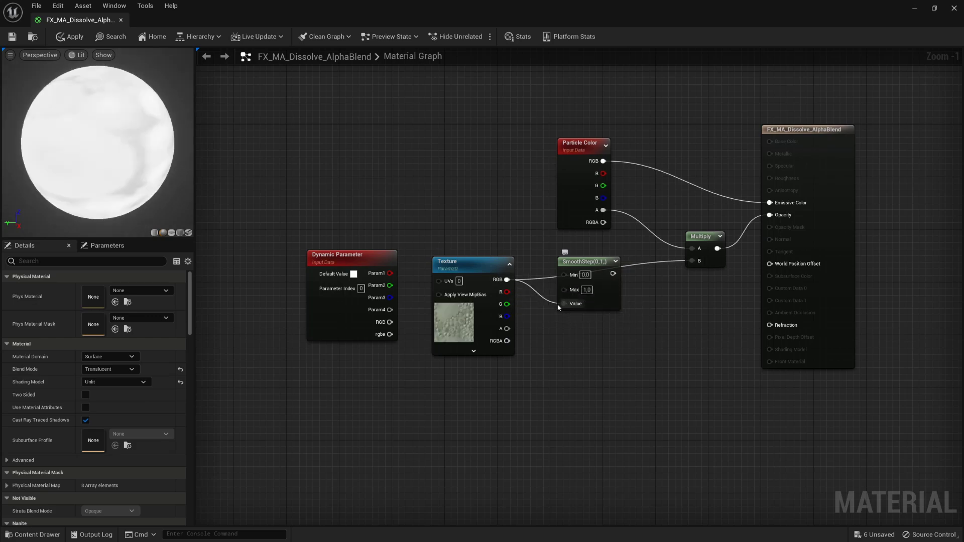
# Move the Dynamic Parameter node above the Texture node and rename its first parameter Dissolve.
pyautogui.moveTo(369, 261); pyautogui.dragTo(480, 155)
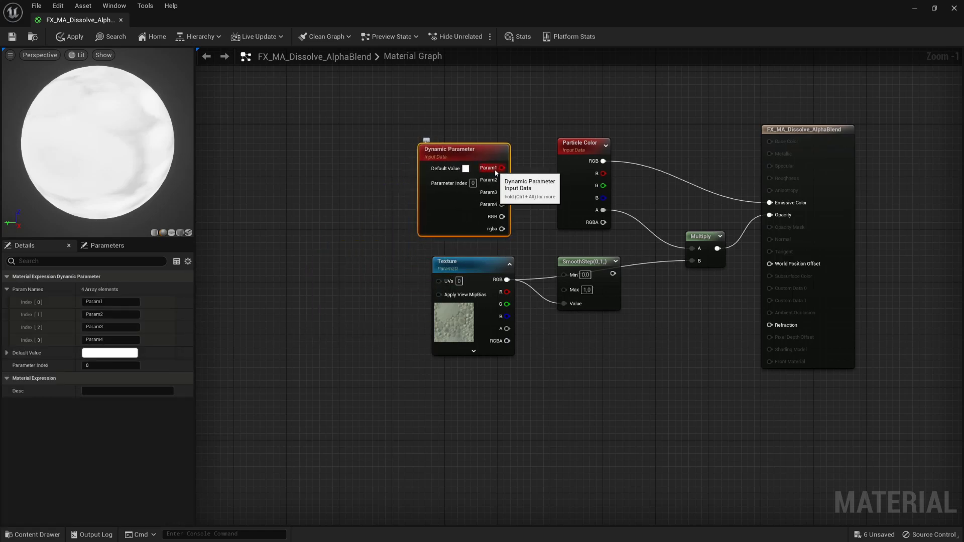
pyautogui.click(106, 301)
pyautogui.write('Dissolve')
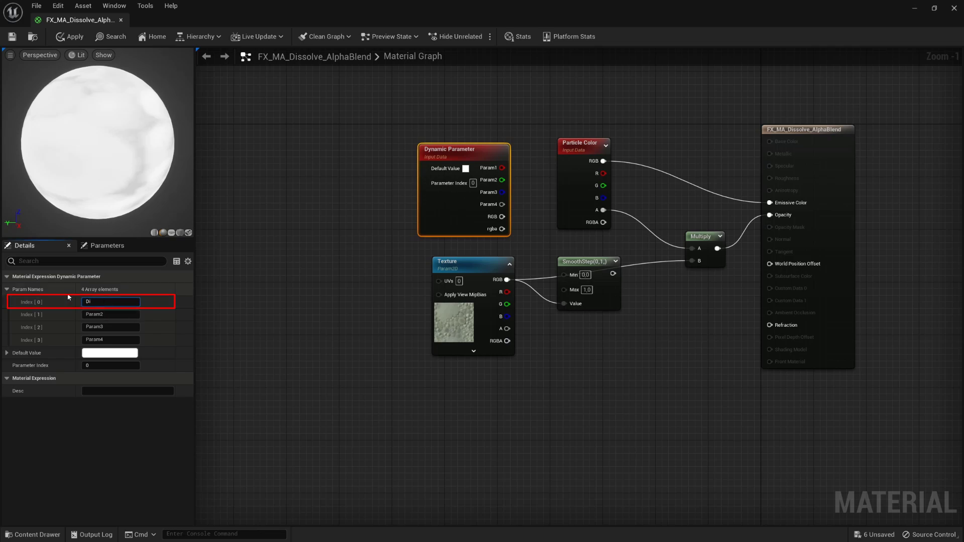
pyautogui.press('Return')
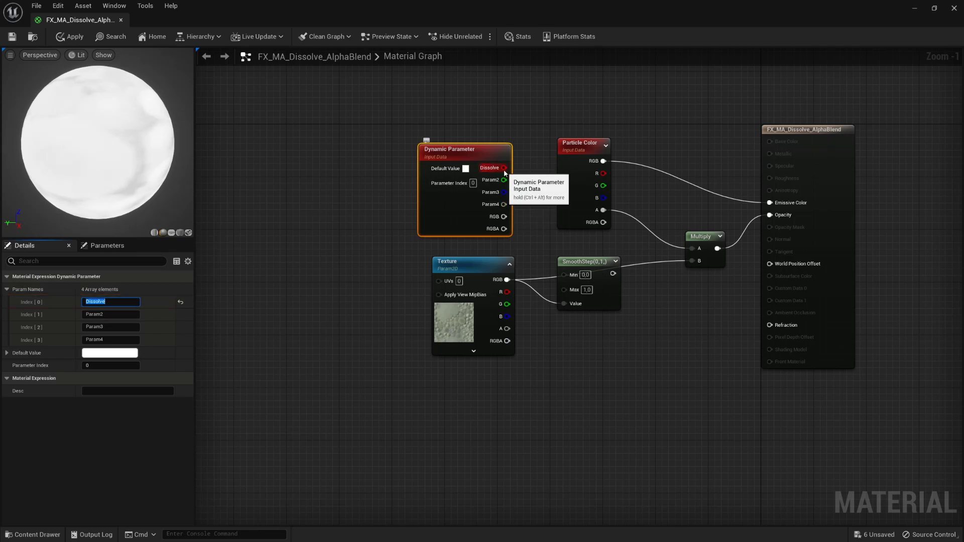
# Connect the Dissolve output to the SmoothStep Min input, and the SmoothStep output to the Multiply's B input.
pyautogui.moveTo(505, 172); pyautogui.dragTo(563, 274)
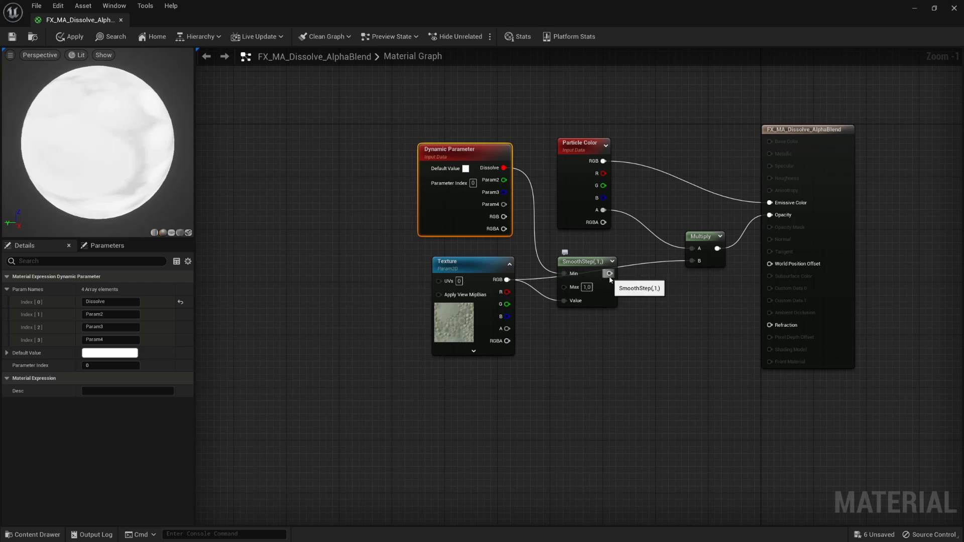
pyautogui.moveTo(610, 273); pyautogui.dragTo(696, 261)
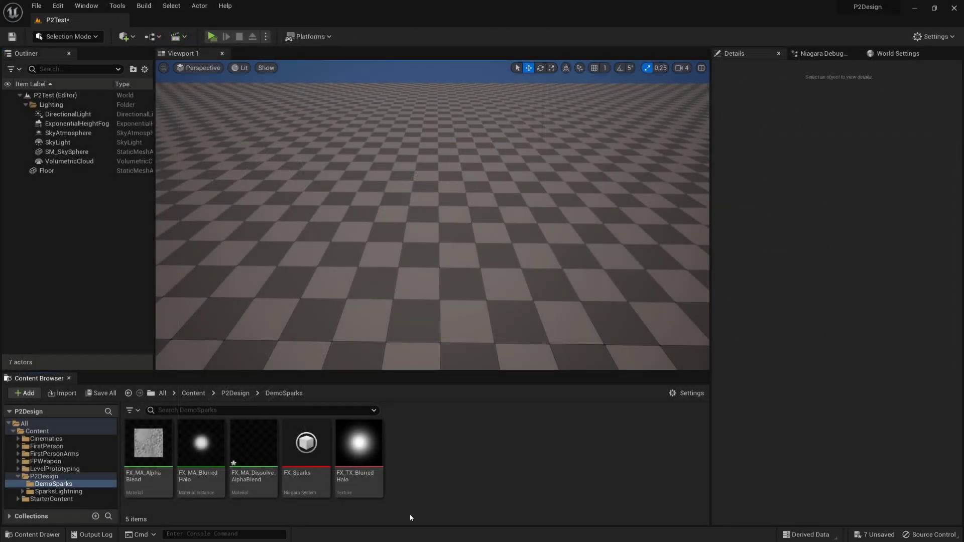
# Create a material instance of FX_MA_Dissolve_AlphaBlend and name it FX_MA_Lightnings.
pyautogui.rightClick(241, 453)
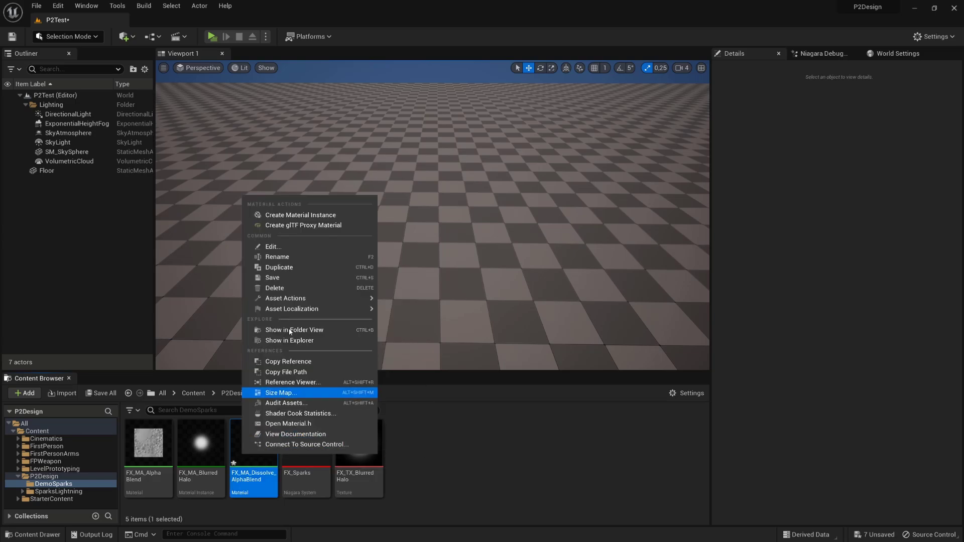
pyautogui.click(352, 216)
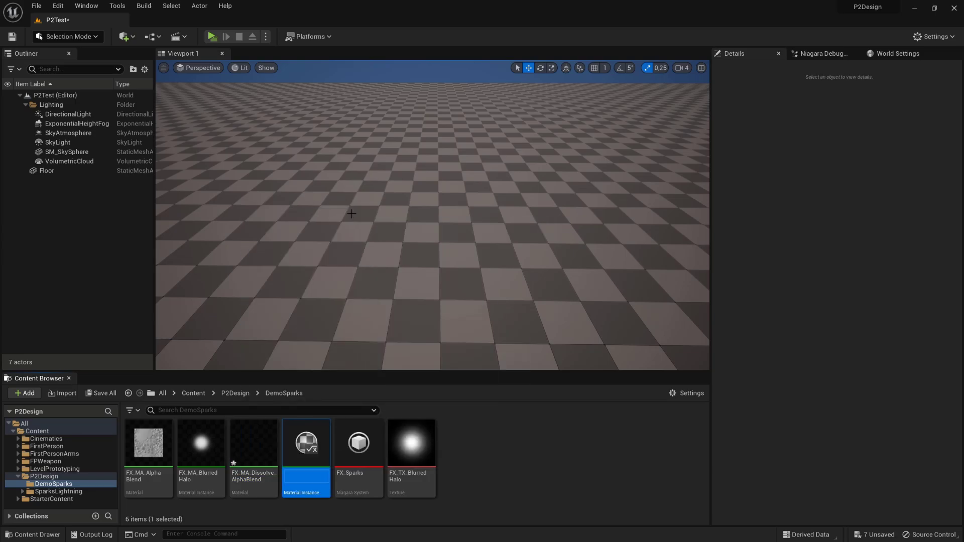
pyautogui.write('FX_MA_Lightnings')
pyautogui.press('Return')
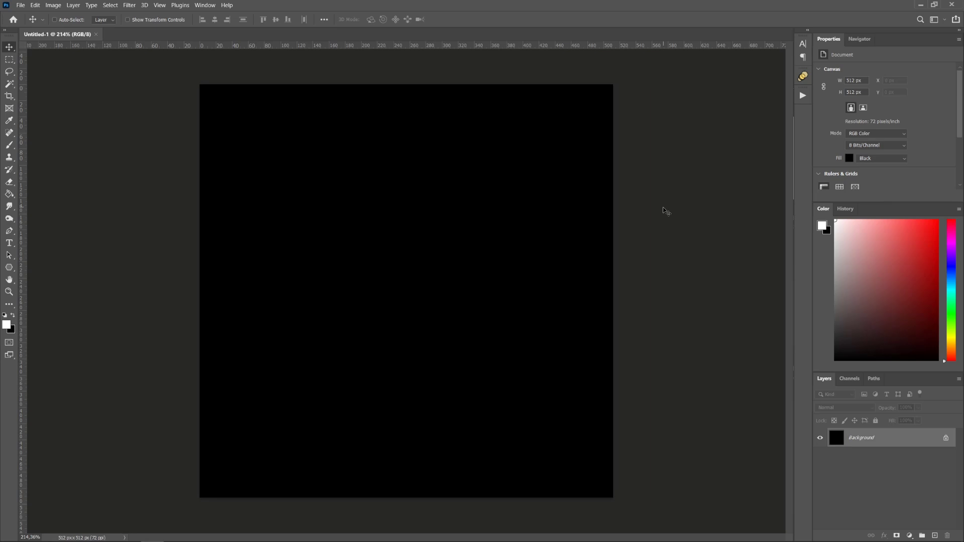
# In Photoshop, show the grid over the black 512 × 512 px canvas and open the Guides, Grid & Slices preferences.
pyautogui.click(159, 6)
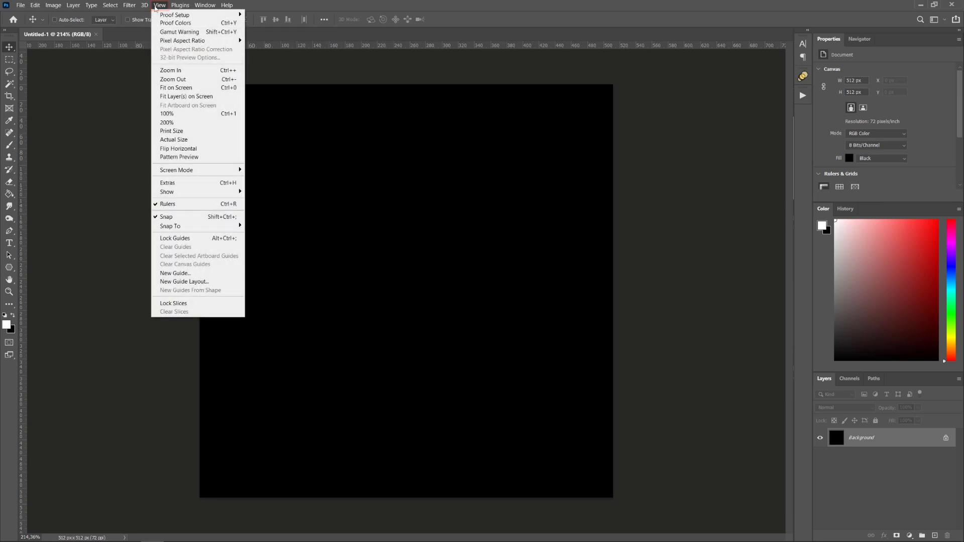
pyautogui.moveTo(201, 195)
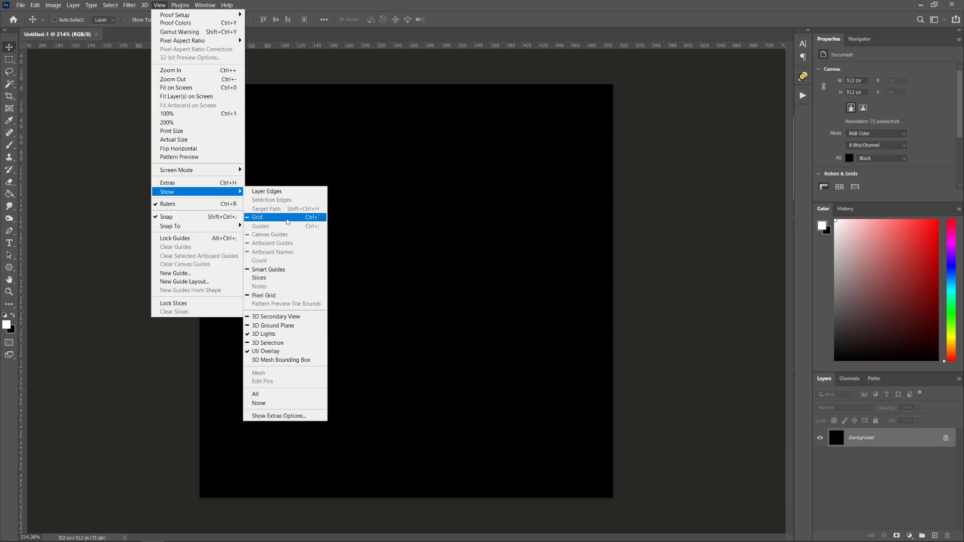
pyautogui.click(287, 221)
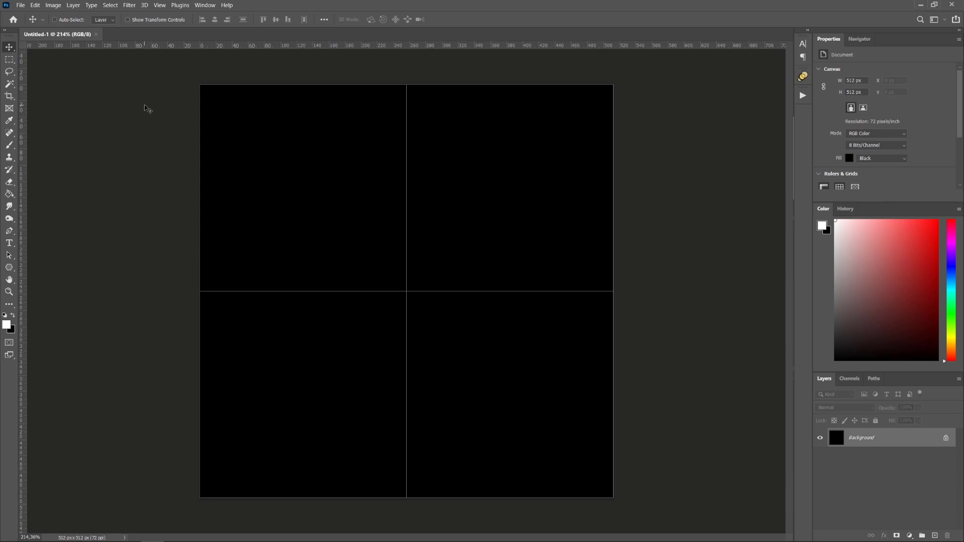
pyautogui.click(37, 6)
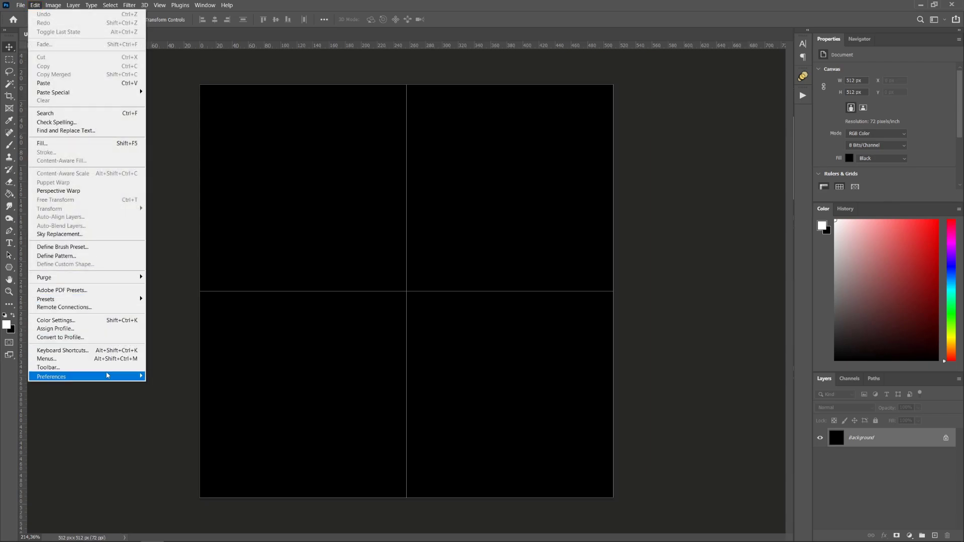
pyautogui.moveTo(110, 378)
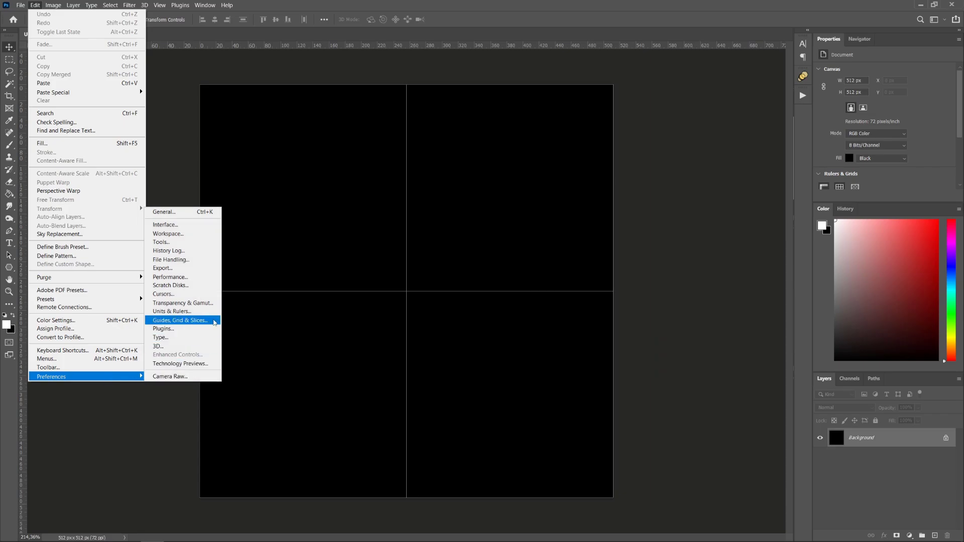
pyautogui.click(215, 322)
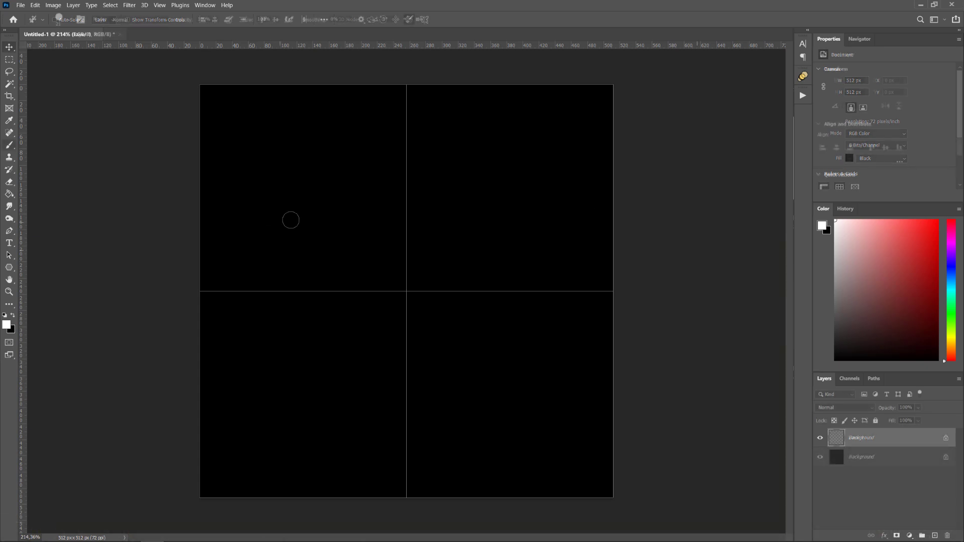
# Sketch a rough lightning bolt in each of the four grid cells on Layer 1 with the white Brush, undoing unwanted strokes.
pyautogui.moveTo(234, 173); pyautogui.dragTo(303, 250)
pyautogui.moveTo(448, 189); pyautogui.dragTo(534, 273)
pyautogui.hotkey('ctrl', 'z')
pyautogui.moveTo(453, 230); pyautogui.dragTo(566, 184)
pyautogui.moveTo(275, 346)
pyautogui.mouseDown()
pyautogui.moveTo(331, 418)
pyautogui.moveTo(327, 464)
pyautogui.mouseUp()
pyautogui.hotkey('ctrl', 'z')
pyautogui.moveTo(310, 391); pyautogui.dragTo(322, 460)
pyautogui.moveTo(487, 366); pyautogui.dragTo(512, 399)
pyautogui.moveTo(516, 402); pyautogui.dragTo(508, 479)
pyautogui.moveTo(241, 452); pyautogui.dragTo(261, 383)
pyautogui.moveTo(322, 462); pyautogui.dragTo(310, 391)
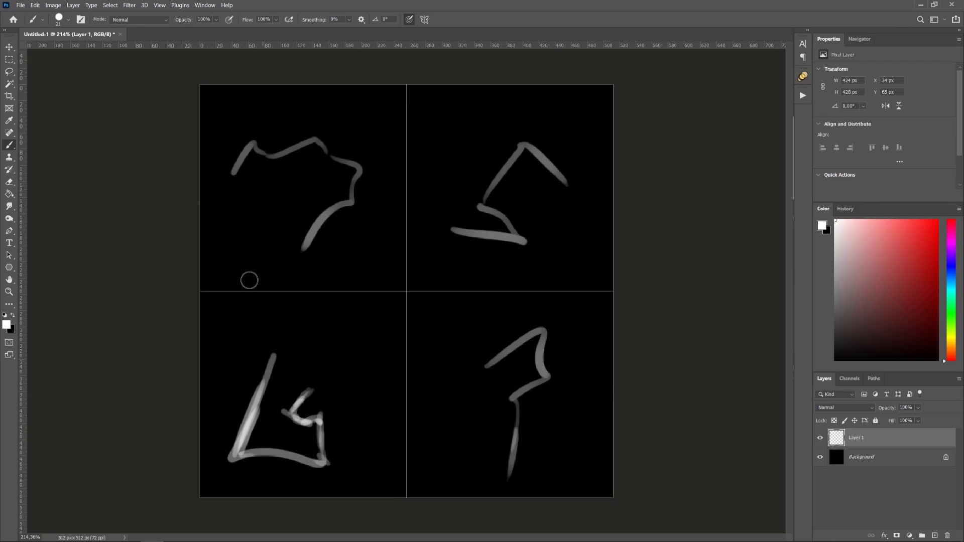
# Brighten the upper-left bolt and extend its lower tail with additional white brush strokes.
pyautogui.moveTo(236, 170); pyautogui.dragTo(269, 156)
pyautogui.moveTo(301, 146); pyautogui.dragTo(328, 152)
pyautogui.moveTo(329, 215)
pyautogui.mouseDown()
pyautogui.moveTo(290, 264)
pyautogui.moveTo(326, 221)
pyautogui.mouseUp()
# Thin the edges of the upper two bolts and the ends of the lower-right bolt with a 14 px Eraser.
pyautogui.press('e')
pyautogui.rightClick(466, 250)
pyautogui.click(520, 274)
pyautogui.moveTo(274, 162); pyautogui.dragTo(327, 161)
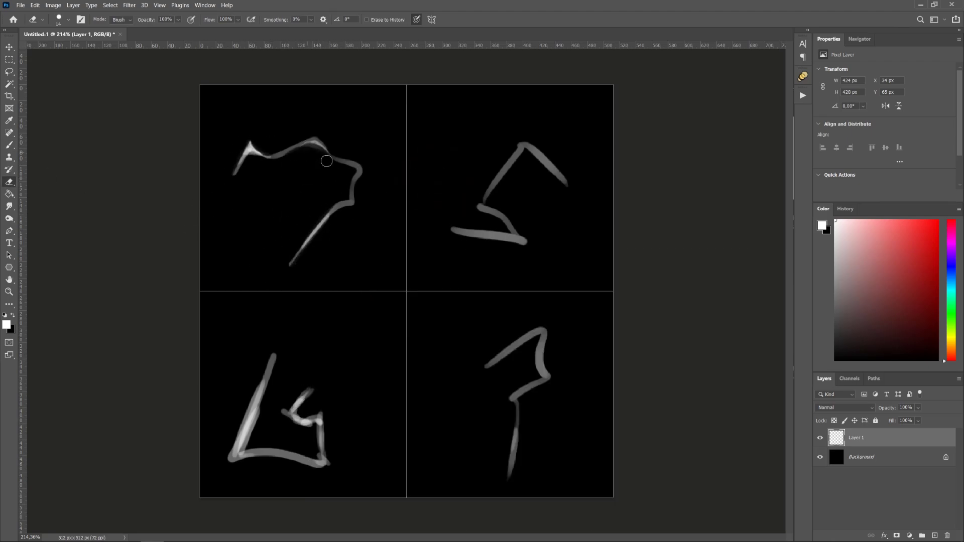
pyautogui.moveTo(359, 206); pyautogui.dragTo(366, 169)
pyautogui.moveTo(477, 206)
pyautogui.mouseDown()
pyautogui.moveTo(520, 141)
pyautogui.moveTo(571, 182)
pyautogui.mouseUp()
pyautogui.hotkey('ctrl', 'z')
pyautogui.moveTo(528, 249)
pyautogui.mouseDown()
pyautogui.moveTo(457, 239)
pyautogui.moveTo(528, 246)
pyautogui.mouseUp()
pyautogui.moveTo(512, 479); pyautogui.dragTo(523, 427)
pyautogui.moveTo(529, 325); pyautogui.dragTo(481, 364)
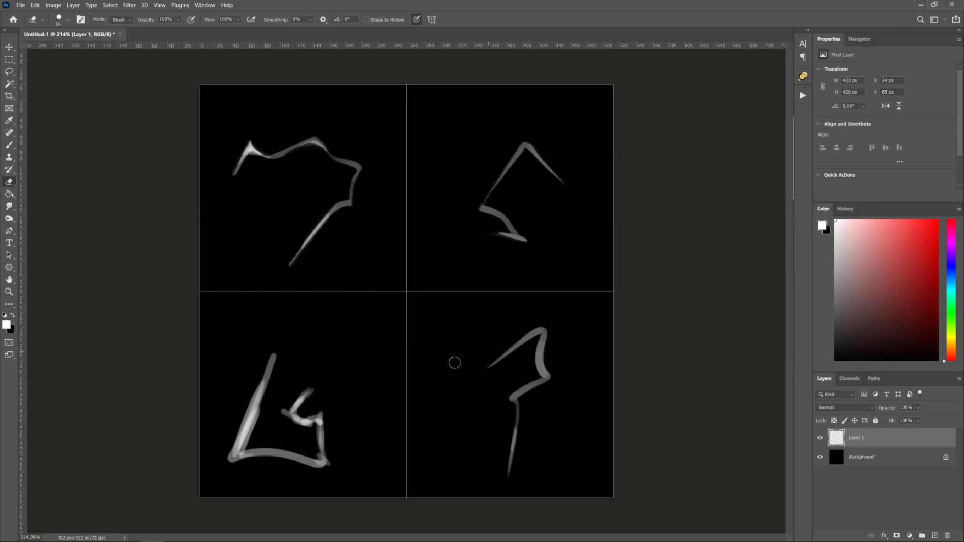
# Erase the outer edges of the lower-left bolt and the thick inner curves of the two right-hand bolts.
pyautogui.moveTo(267, 355); pyautogui.dragTo(227, 456)
pyautogui.moveTo(281, 420); pyautogui.dragTo(305, 387)
pyautogui.moveTo(314, 428); pyautogui.dragTo(314, 451)
pyautogui.moveTo(277, 361)
pyautogui.mouseDown()
pyautogui.moveTo(247, 445)
pyautogui.moveTo(315, 472)
pyautogui.mouseUp()
pyautogui.moveTo(483, 218); pyautogui.dragTo(506, 235)
pyautogui.moveTo(551, 332); pyautogui.dragTo(553, 372)
# Brighten the right-hand and lower-left bolts with a smaller white Brush and add thin side branches to them.
pyautogui.press('b')
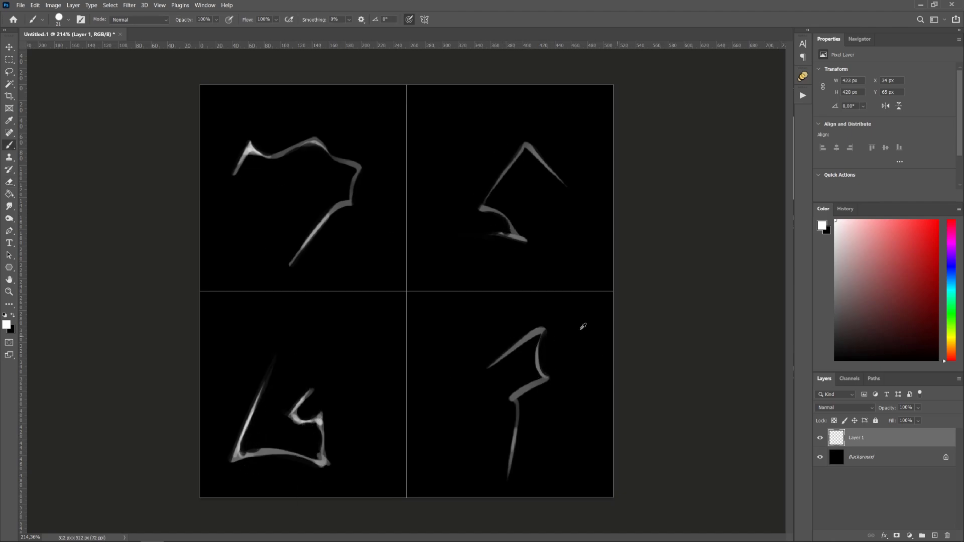
pyautogui.keyDown('alt'); pyautogui.scroll(1, 583, 326); pyautogui.keyUp('alt')
pyautogui.keyDown('alt'); pyautogui.moveTo(582, 326); pyautogui.dragTo(568, 326, button='right'); pyautogui.keyUp('alt')
pyautogui.moveTo(515, 347)
pyautogui.mouseDown()
pyautogui.moveTo(543, 331)
pyautogui.moveTo(519, 413)
pyautogui.mouseUp()
pyautogui.moveTo(296, 455)
pyautogui.mouseDown()
pyautogui.moveTo(230, 456)
pyautogui.moveTo(306, 459)
pyautogui.mouseUp()
pyautogui.hotkey('ctrl', 'z')
pyautogui.moveTo(544, 165)
pyautogui.mouseDown()
pyautogui.moveTo(503, 176)
pyautogui.moveTo(470, 214)
pyautogui.mouseUp()
pyautogui.moveTo(527, 150); pyautogui.dragTo(577, 192)
pyautogui.moveTo(477, 207)
pyautogui.mouseDown()
pyautogui.moveTo(526, 240)
pyautogui.moveTo(485, 233)
pyautogui.mouseUp()
pyautogui.moveTo(508, 164); pyautogui.dragTo(483, 198)
pyautogui.moveTo(495, 190); pyautogui.dragTo(521, 231)
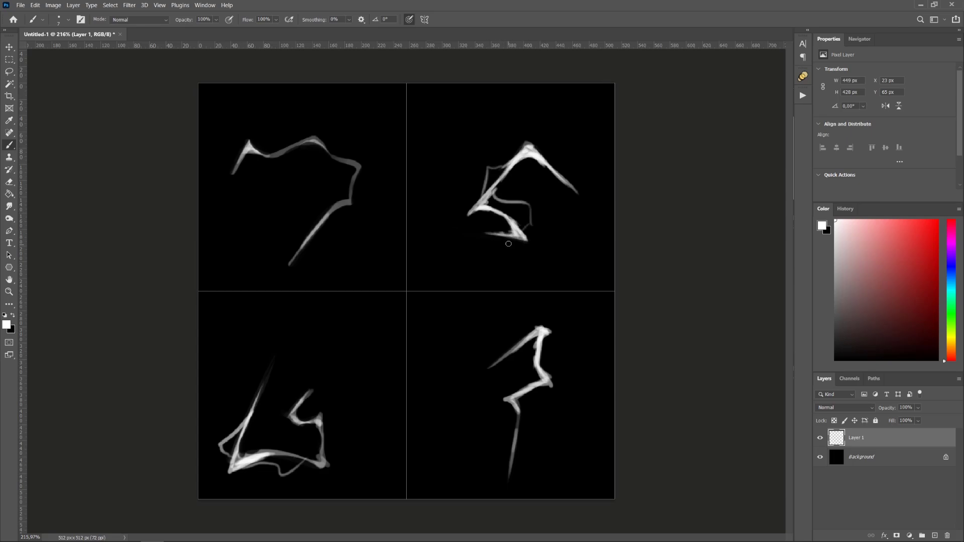
# Undo the last side branches on the upper-right bolt and redraw a single thin branch along its outer side.
pyautogui.hotkey('ctrl', 'z')
pyautogui.hotkey('ctrl', 'z')
pyautogui.hotkey('ctrl', 'z')
pyautogui.moveTo(514, 160)
pyautogui.mouseDown()
pyautogui.moveTo(552, 156)
pyautogui.moveTo(479, 208)
pyautogui.moveTo(524, 150)
pyautogui.mouseUp()
pyautogui.hotkey('ctrl', 'z')
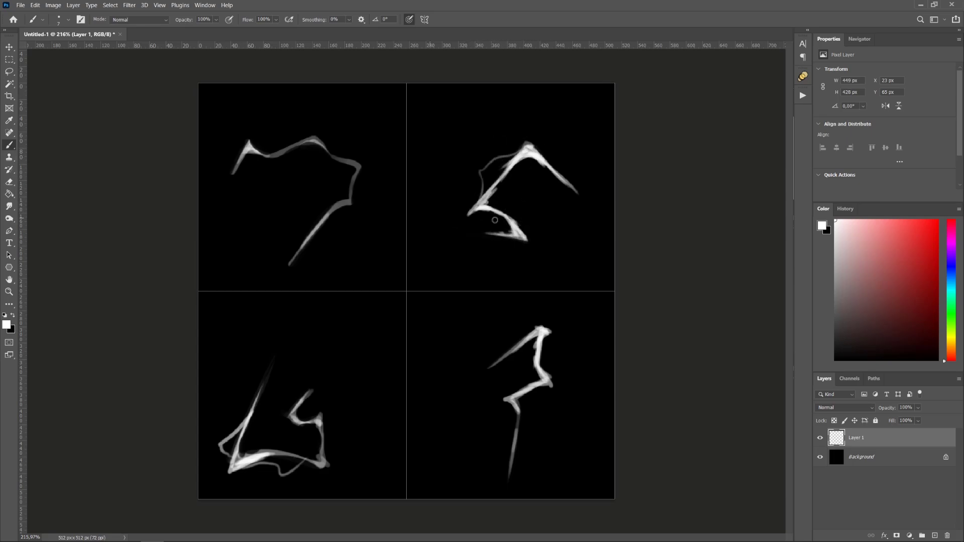
# Paint thin branches on the lower-right and upper-left bolts, and thicken the upper-left bolt with brighter strokes.
pyautogui.moveTo(542, 363); pyautogui.dragTo(506, 490)
pyautogui.moveTo(264, 151); pyautogui.dragTo(309, 234)
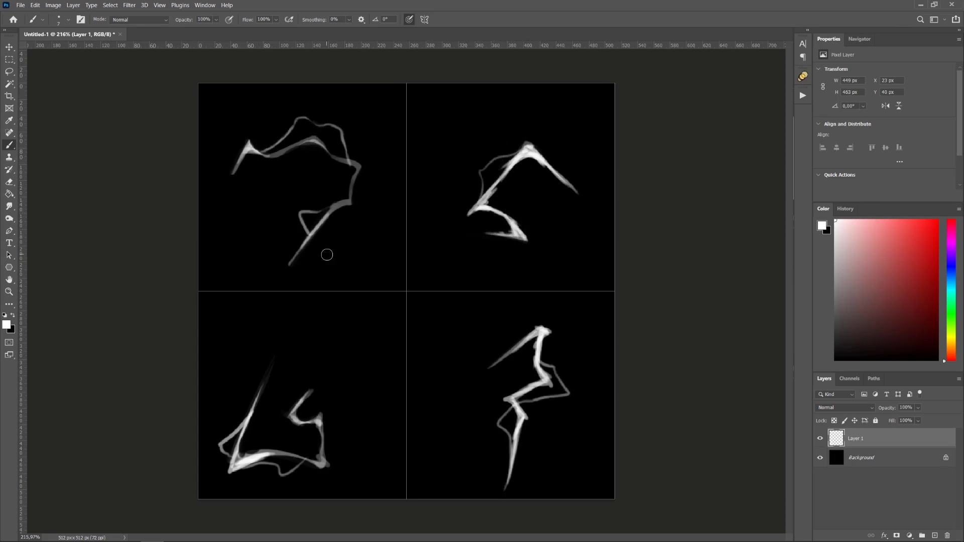
pyautogui.moveTo(348, 150); pyautogui.dragTo(368, 168)
pyautogui.moveTo(368, 168); pyautogui.dragTo(315, 231)
pyautogui.moveTo(349, 201); pyautogui.dragTo(319, 224)
pyautogui.moveTo(344, 140)
pyautogui.mouseDown()
pyautogui.moveTo(360, 165)
pyautogui.moveTo(344, 161)
pyautogui.mouseUp()
pyautogui.moveTo(295, 122); pyautogui.dragTo(274, 144)
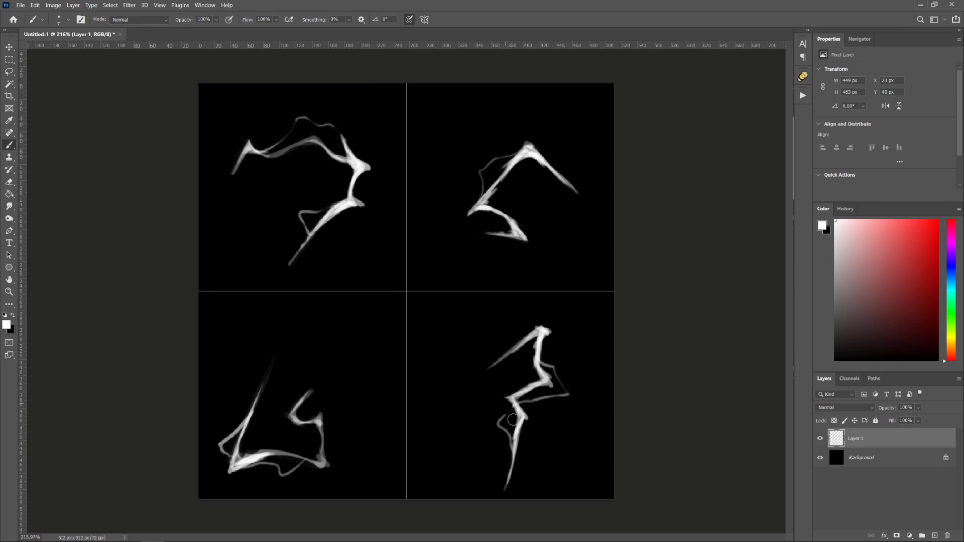
# Move the lower-left bolt closer to the middle of its cell, and rotate and scale the lower-right bolt with Free Transform.
pyautogui.press('v')
pyautogui.moveTo(281, 432); pyautogui.dragTo(298, 411)
pyautogui.hotkey('ctrl', 't')
pyautogui.moveTo(523, 296); pyautogui.dragTo(519, 311)
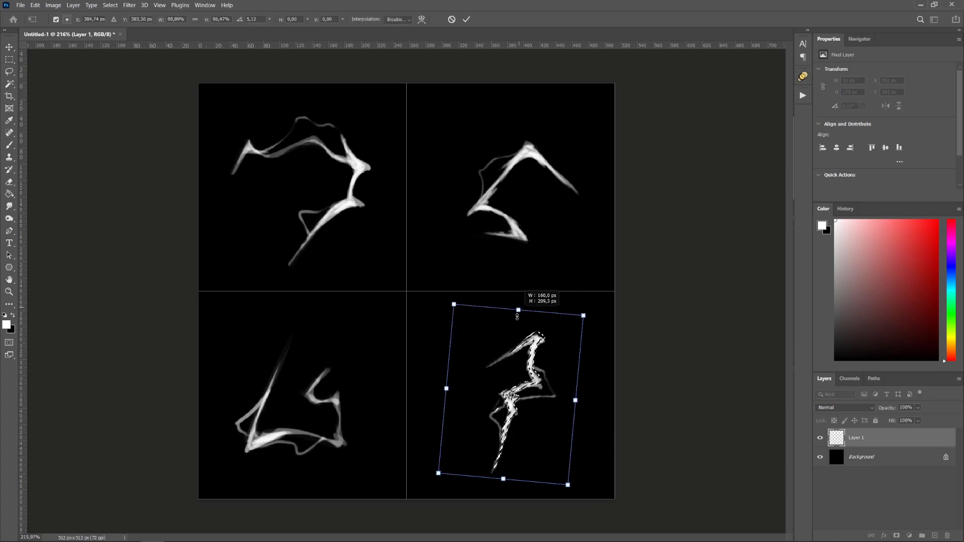
pyautogui.press('Return')
pyautogui.hotkey('ctrl', 't')
pyautogui.moveTo(551, 364); pyautogui.dragTo(542, 357)
pyautogui.press('Return')
# Select the upper-right bolt, enlarge it with Free Transform to fill its cell better, and deselect.
pyautogui.moveTo(457, 120); pyautogui.dragTo(595, 253)
pyautogui.hotkey('ctrl', 't')
pyautogui.moveTo(595, 253); pyautogui.dragTo(613, 271)
pyautogui.press('Return')
pyautogui.hotkey('ctrl', 'd')
# Duplicate the lightning layer twice and merge the copies with the original into one brighter layer.
pyautogui.hotkey('ctrl', 'j')
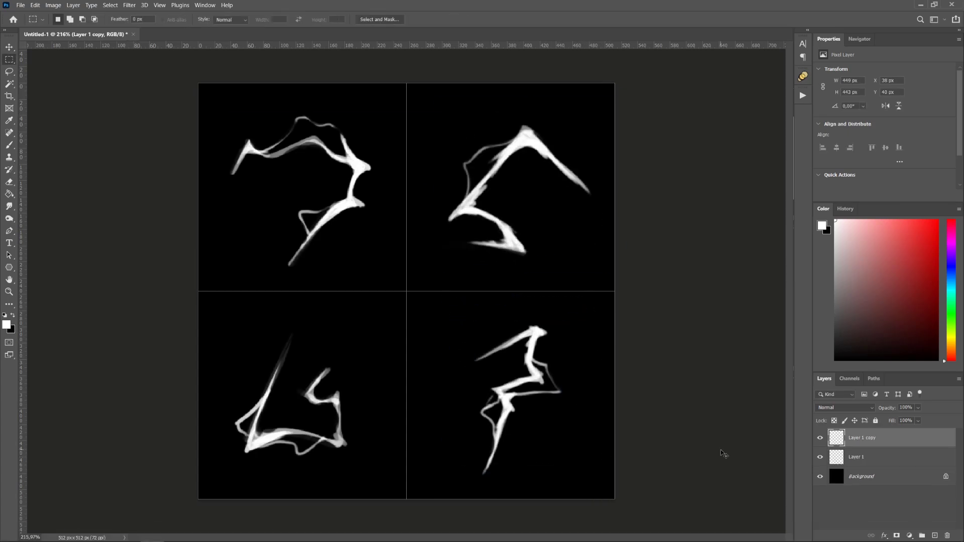
pyautogui.hotkey('ctrl', 'j')
pyautogui.keyDown('shift'); pyautogui.click(869, 476); pyautogui.keyUp('shift')
pyautogui.hotkey('ctrl', 'e')
# Sharpen the edges and taper the tips of the upper two bolts and the lower-right bolt with the Eraser.
pyautogui.press('e')
pyautogui.moveTo(242, 141); pyautogui.dragTo(228, 174)
pyautogui.moveTo(295, 266)
pyautogui.mouseDown()
pyautogui.moveTo(361, 189)
pyautogui.moveTo(358, 206)
pyautogui.mouseUp()
pyautogui.moveTo(475, 205)
pyautogui.mouseDown()
pyautogui.moveTo(525, 152)
pyautogui.moveTo(483, 176)
pyautogui.mouseUp()
pyautogui.moveTo(476, 218)
pyautogui.mouseDown()
pyautogui.moveTo(473, 238)
pyautogui.moveTo(525, 246)
pyautogui.mouseUp()
pyautogui.moveTo(535, 153)
pyautogui.mouseDown()
pyautogui.moveTo(577, 187)
pyautogui.moveTo(560, 163)
pyautogui.mouseUp()
pyautogui.moveTo(478, 364)
pyautogui.mouseDown()
pyautogui.moveTo(532, 341)
pyautogui.moveTo(524, 368)
pyautogui.mouseUp()
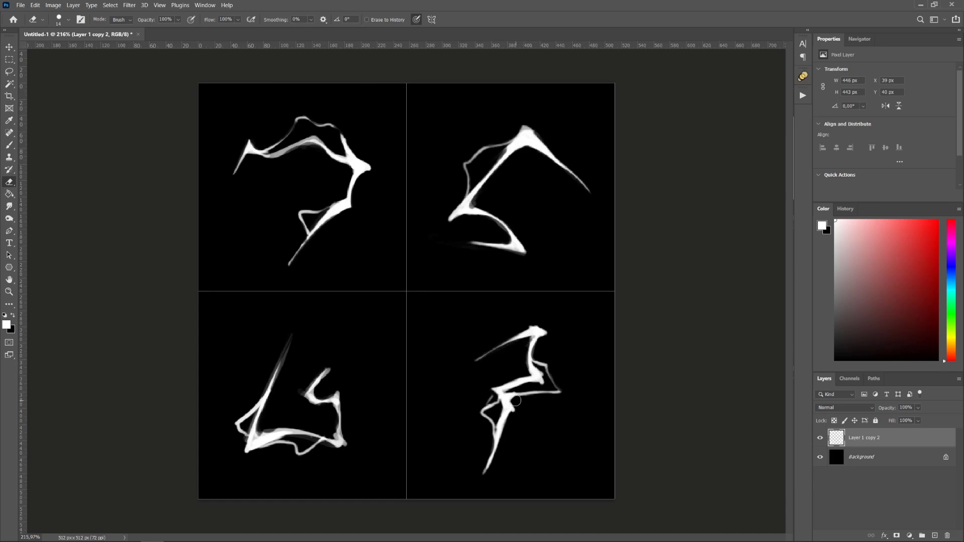
pyautogui.moveTo(516, 402); pyautogui.dragTo(491, 468)
pyautogui.moveTo(480, 472)
pyautogui.mouseDown()
pyautogui.moveTo(484, 420)
pyautogui.moveTo(561, 396)
pyautogui.mouseUp()
# Taper the two upper tips of the lower-left bolt with the Eraser and repaint its short vertical segment with the Brush.
pyautogui.moveTo(274, 375); pyautogui.dragTo(292, 335)
pyautogui.moveTo(302, 392); pyautogui.dragTo(340, 362)
pyautogui.moveTo(321, 382)
pyautogui.mouseDown()
pyautogui.moveTo(345, 397)
pyautogui.moveTo(338, 419)
pyautogui.moveTo(341, 403)
pyautogui.mouseUp()
pyautogui.click(9, 145)
pyautogui.moveTo(342, 403)
pyautogui.mouseDown()
pyautogui.moveTo(333, 430)
pyautogui.moveTo(349, 437)
pyautogui.mouseUp()
pyautogui.click(9, 182)
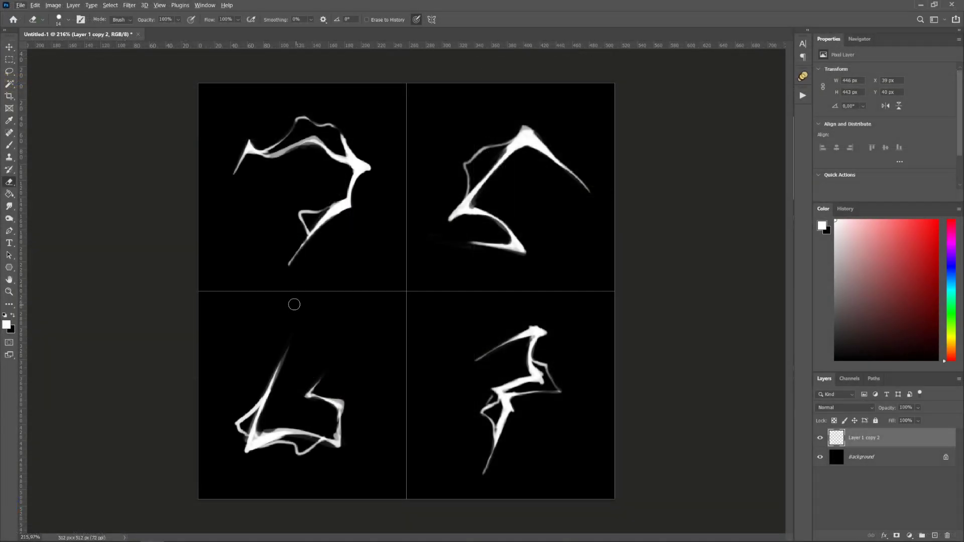
# Set up a soft 62 px Eraser at 48% opacity and fade the arch of the upper-left bolt.
pyautogui.click(178, 19)
pyautogui.click(155, 35)
pyautogui.keyDown('alt'); pyautogui.moveTo(260, 176); pyautogui.dragTo(282, 179, button='right'); pyautogui.keyUp('alt')
pyautogui.rightClick(274, 204)
pyautogui.click(332, 423)
pyautogui.click(297, 172)
pyautogui.moveTo(310, 115)
pyautogui.mouseDown()
pyautogui.moveTo(327, 141)
pyautogui.moveTo(309, 155)
pyautogui.mouseUp()
pyautogui.click(178, 20)
pyautogui.click(191, 31)
# Partially fade a few sections of the two upper bolts with the soft semi-transparent Eraser.
pyautogui.click(349, 186)
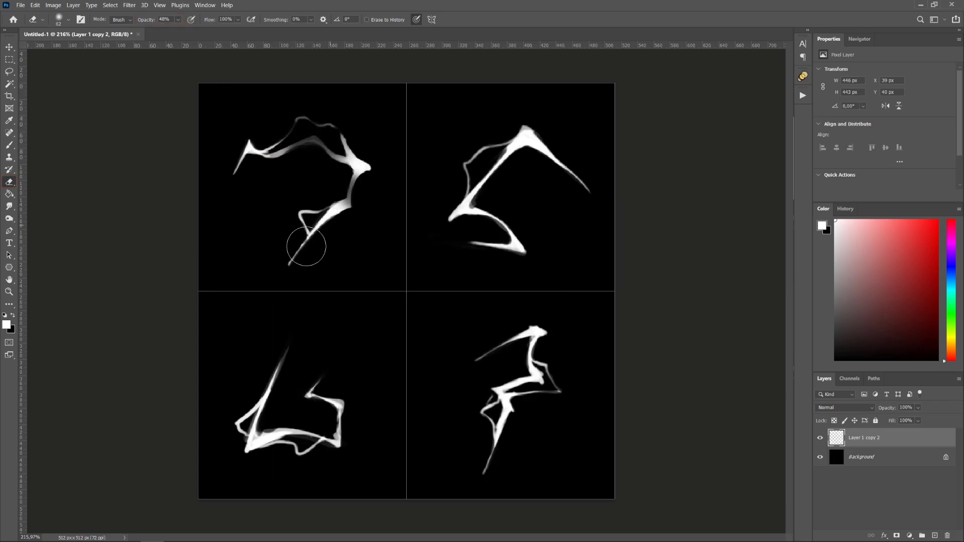
pyautogui.click(309, 242)
pyautogui.click(485, 242)
pyautogui.click(505, 179)
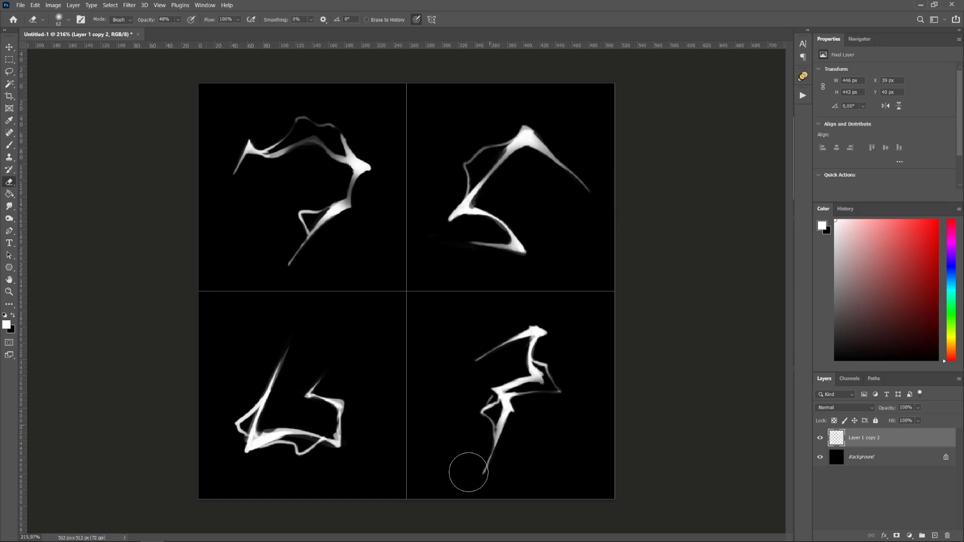
# Fade sections of the lower-right and lower-left bolts with the soft Eraser, and undo the last erased spot.
pyautogui.moveTo(508, 375); pyautogui.dragTo(523, 372)
pyautogui.moveTo(286, 424); pyautogui.dragTo(315, 428)
pyautogui.moveTo(232, 421); pyautogui.dragTo(258, 390)
pyautogui.click(322, 392)
pyautogui.click(354, 435)
pyautogui.hotkey('ctrl', 'z')
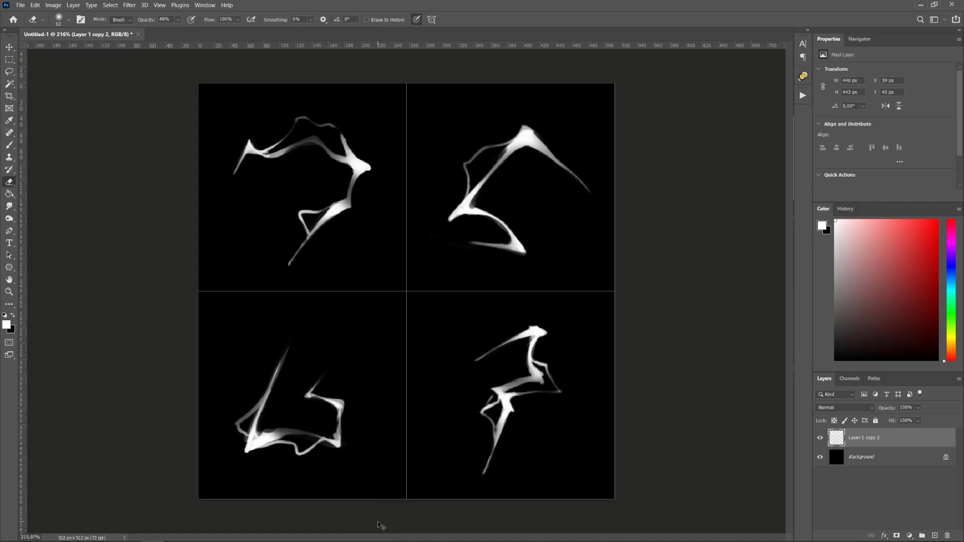
# Duplicate the lightning layer and apply a Gaussian Blur with a 10 px radius to the copy.
pyautogui.hotkey('ctrl', 'j')
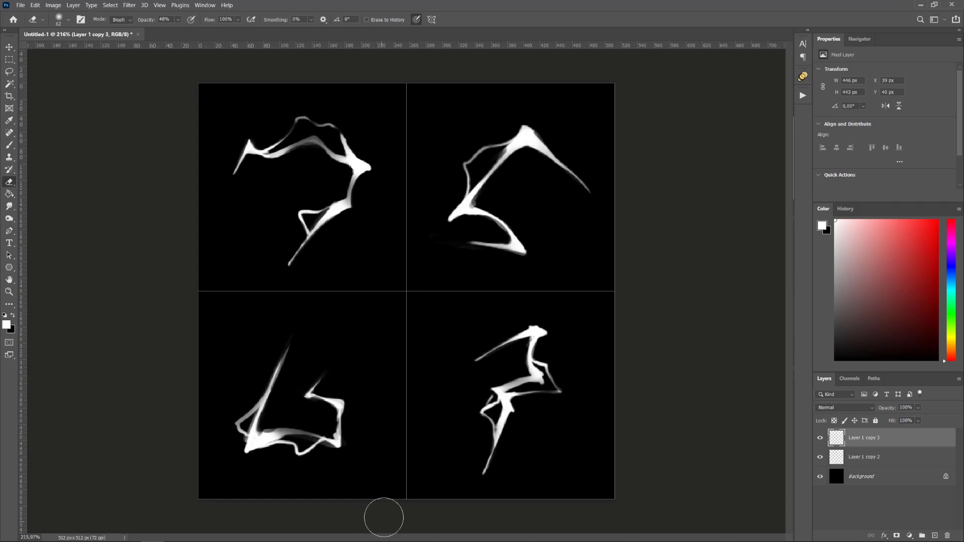
pyautogui.click(130, 6)
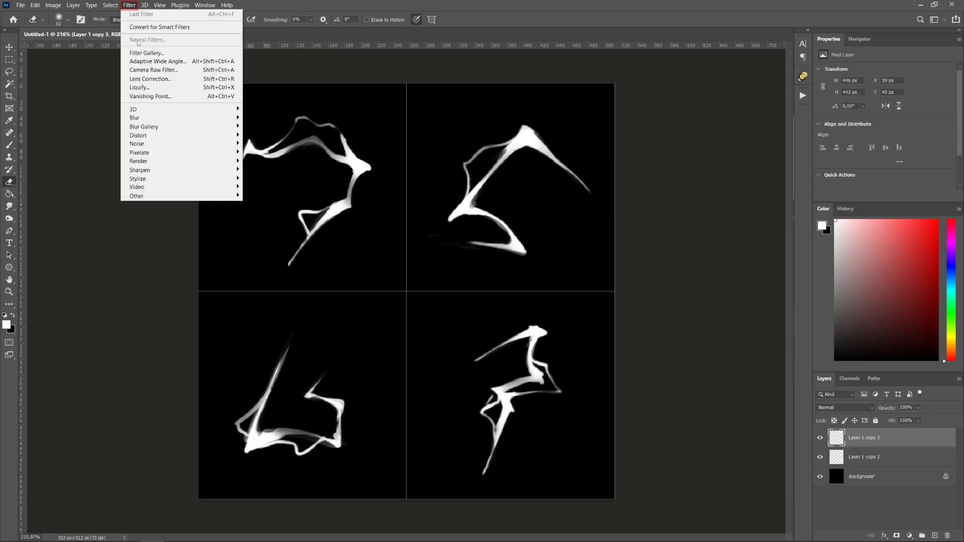
pyautogui.moveTo(166, 120)
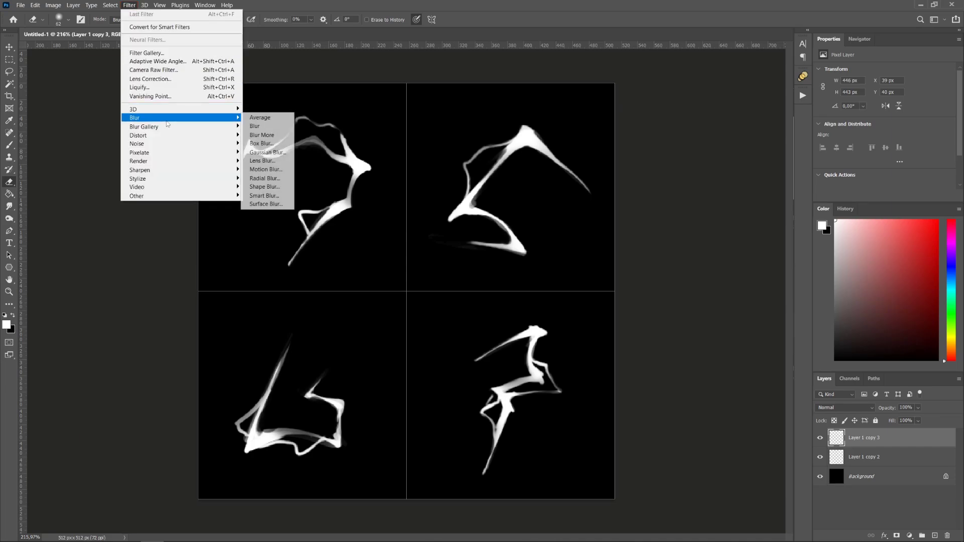
pyautogui.click(274, 153)
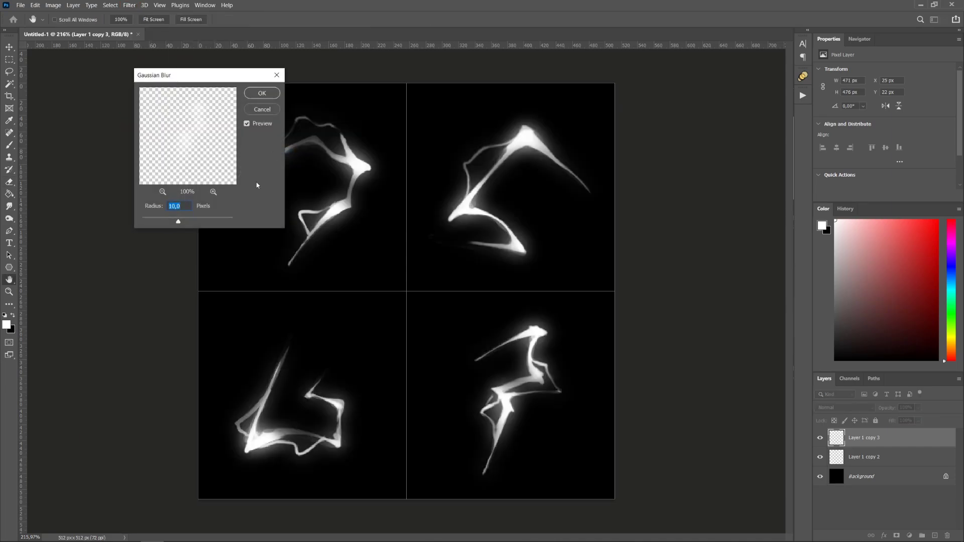
pyautogui.click(269, 99)
pyautogui.press('e')
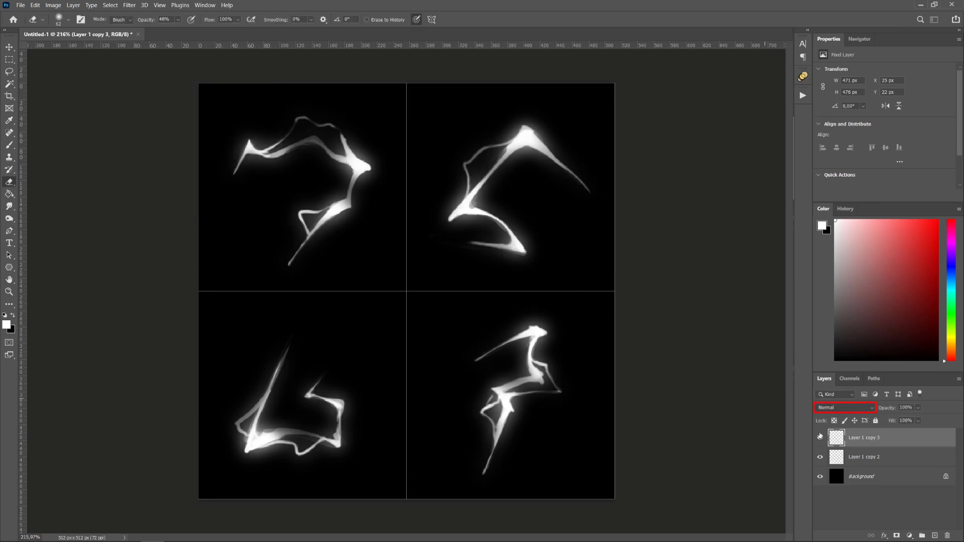
# Set the blurred layer's blend mode to Screen and lower its opacity.
pyautogui.click(848, 407)
pyautogui.click(843, 383)
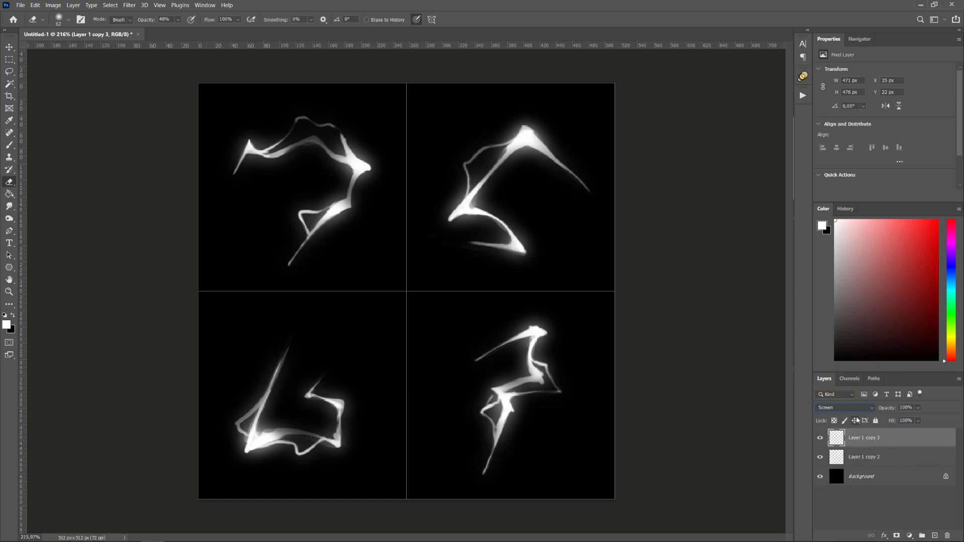
pyautogui.click(918, 408)
pyautogui.moveTo(931, 421); pyautogui.dragTo(911, 421)
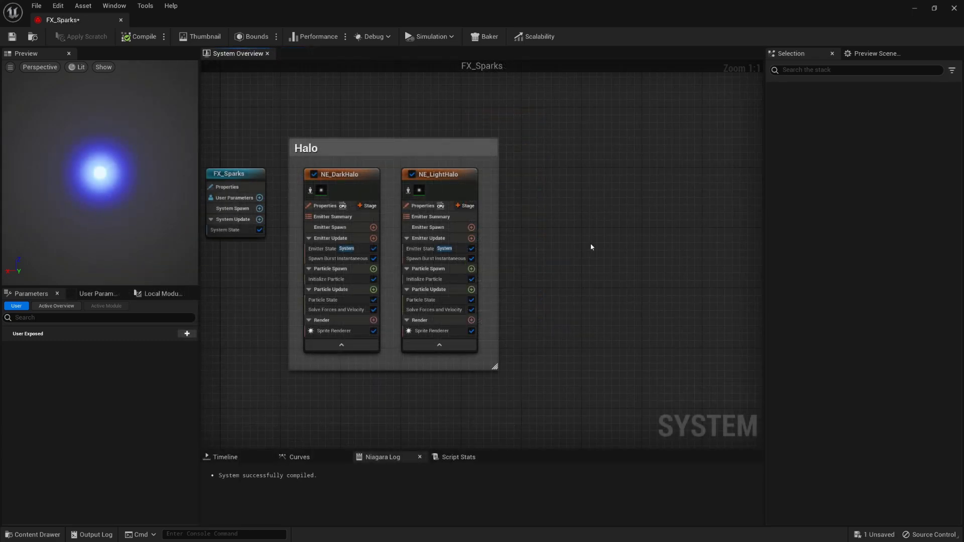
# In Unreal Engine's FX_Sparks system, add an emitter from the Empty template beside the Halo group.
pyautogui.rightClick(590, 216)
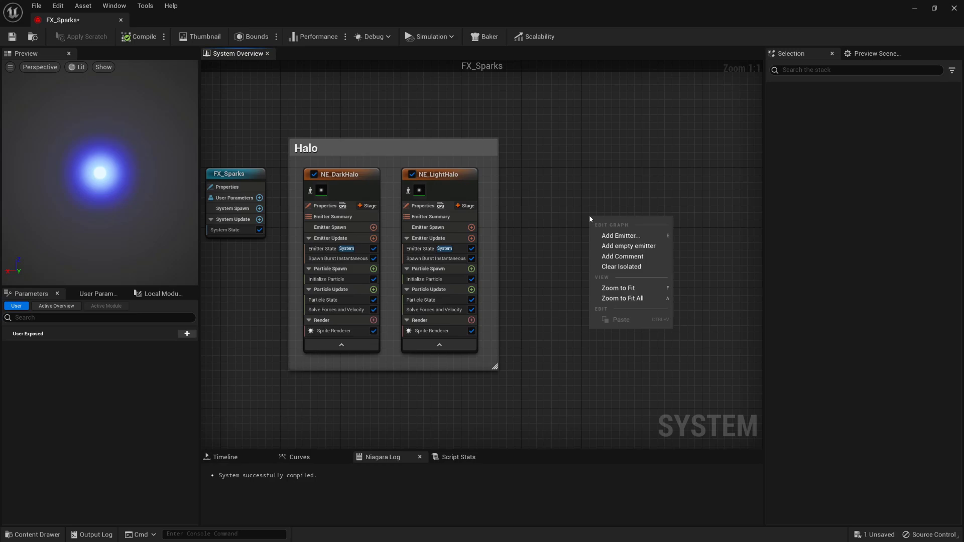
pyautogui.click(657, 237)
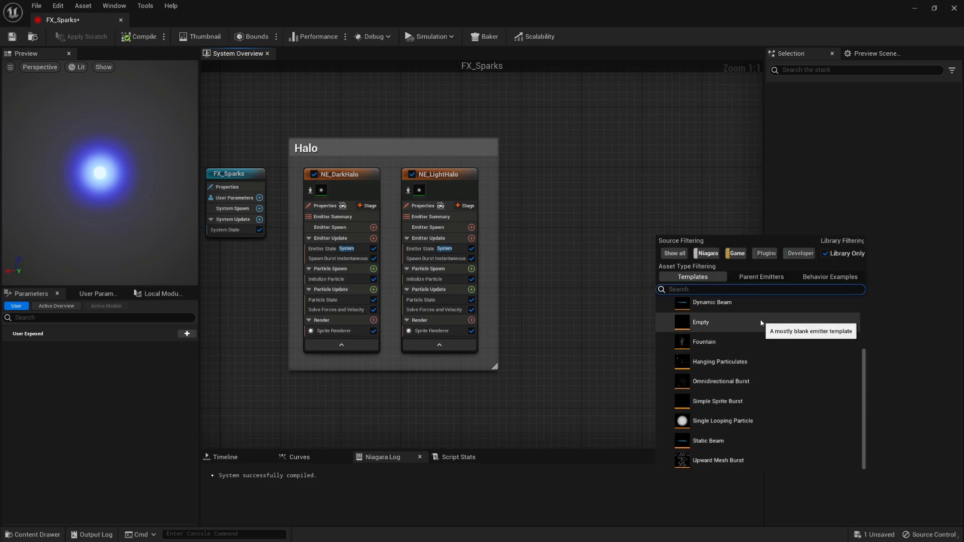
pyautogui.doubleClick(761, 323)
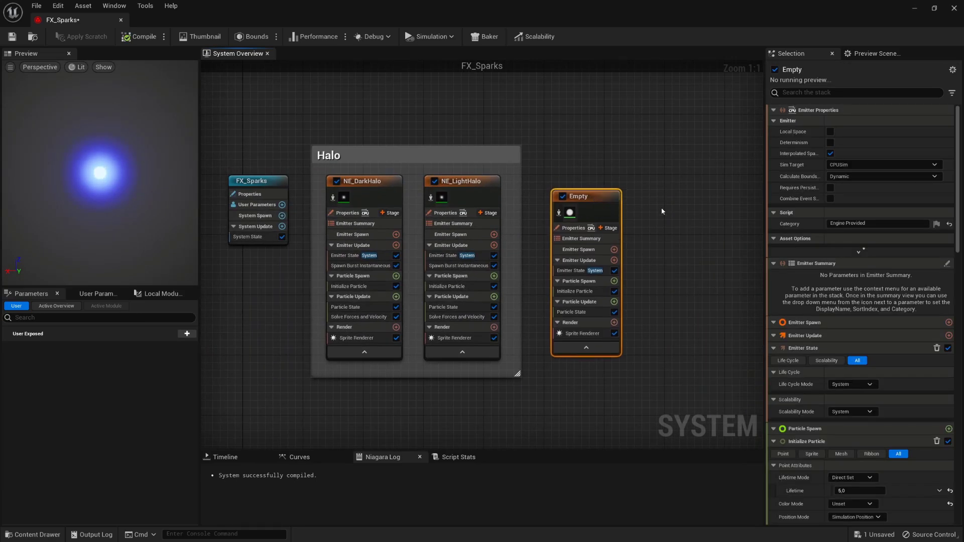
pyautogui.click(668, 288)
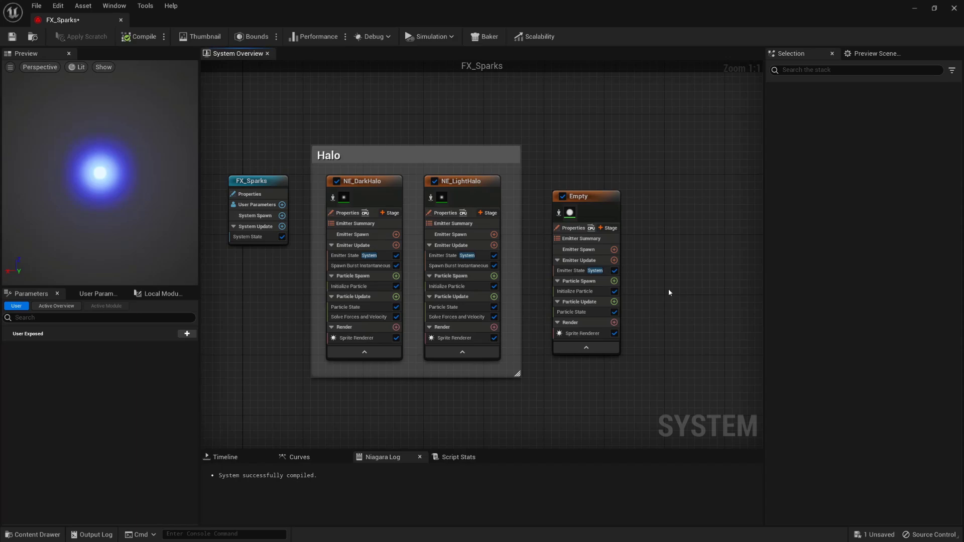
# Enable Local Space in the Empty emitter's properties.
pyautogui.click(574, 232)
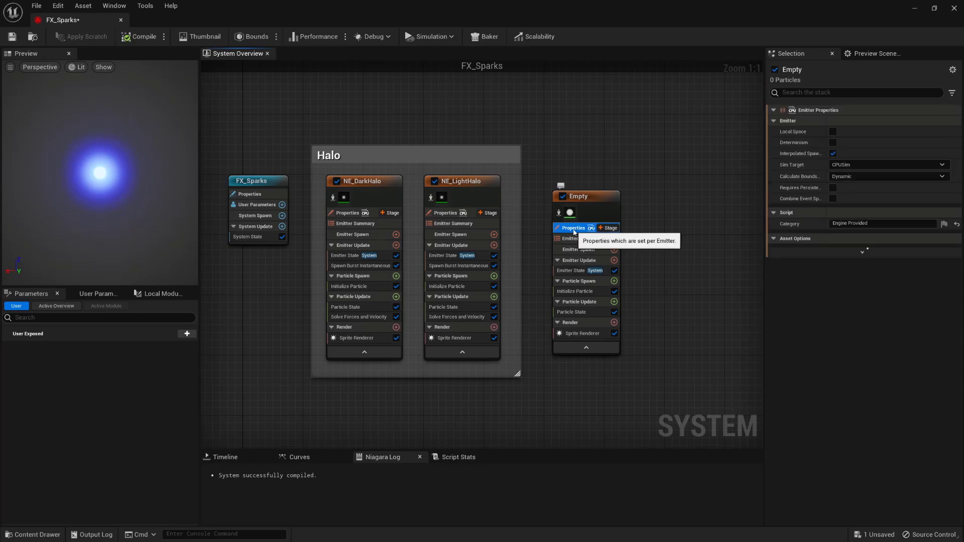
pyautogui.click(834, 132)
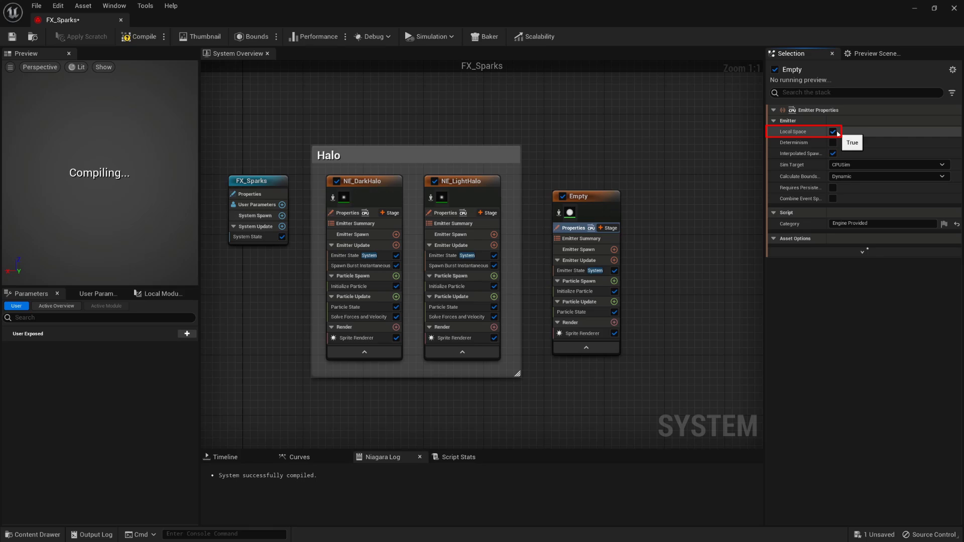
pyautogui.click(708, 192)
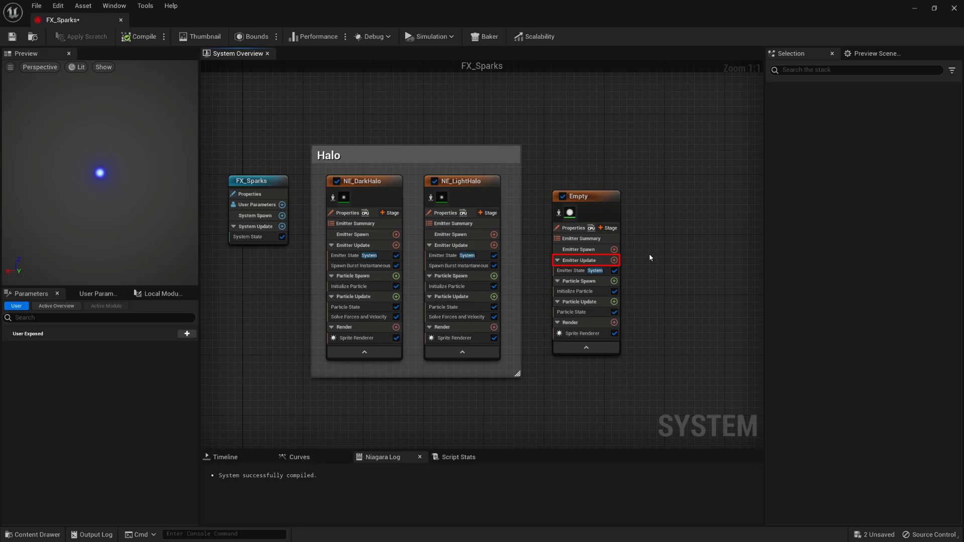
# Add a Spawn Rate module to the Empty emitter's Emitter Update, using Random Range Float with a maximum of 10.
pyautogui.click(614, 260)
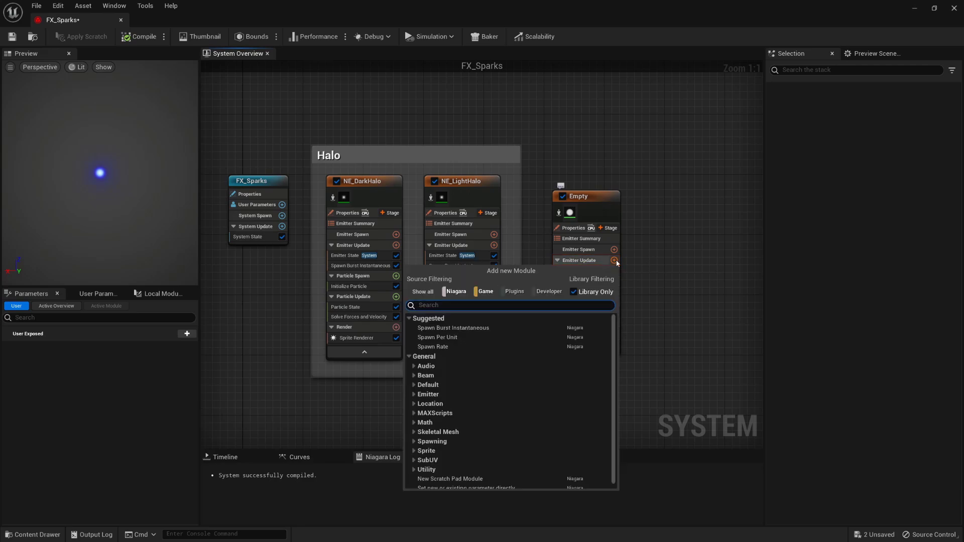
pyautogui.click(456, 348)
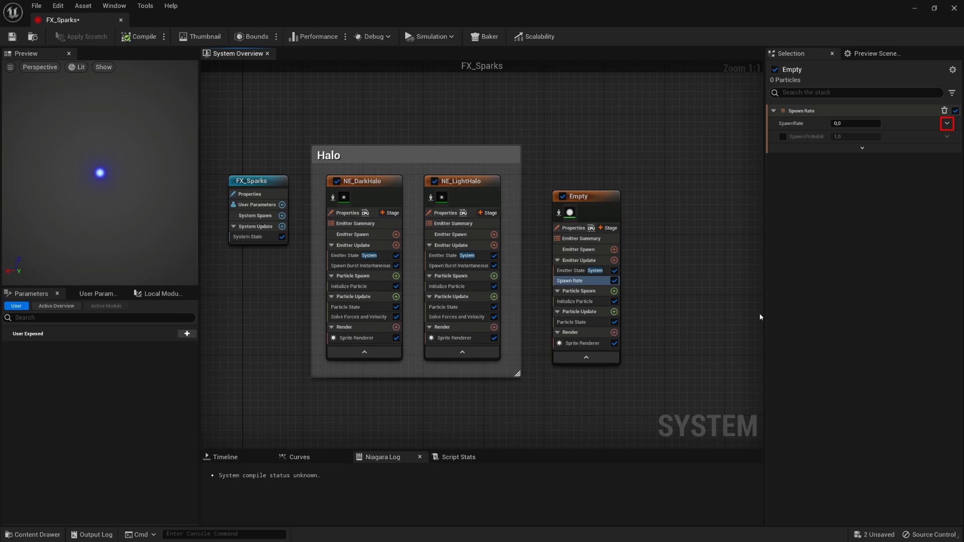
pyautogui.click(947, 124)
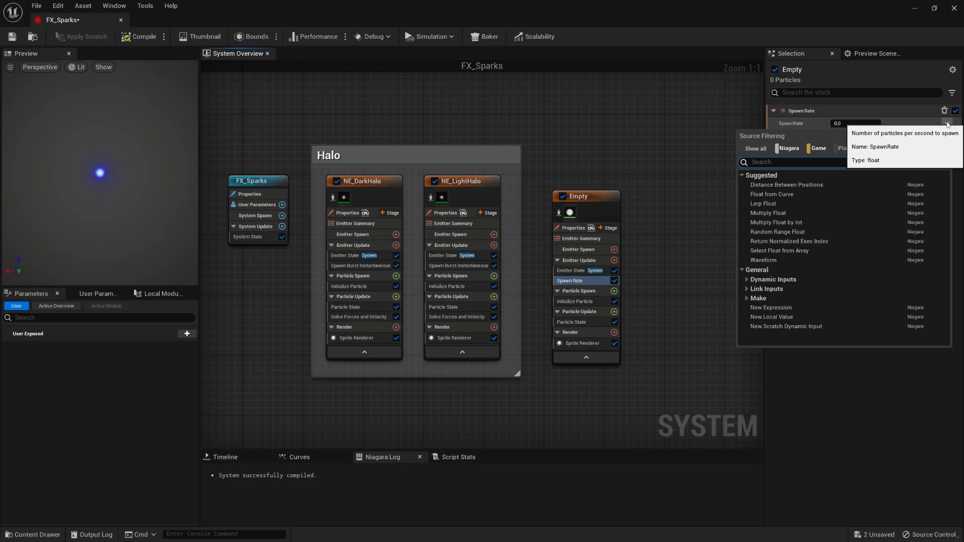
pyautogui.click(819, 232)
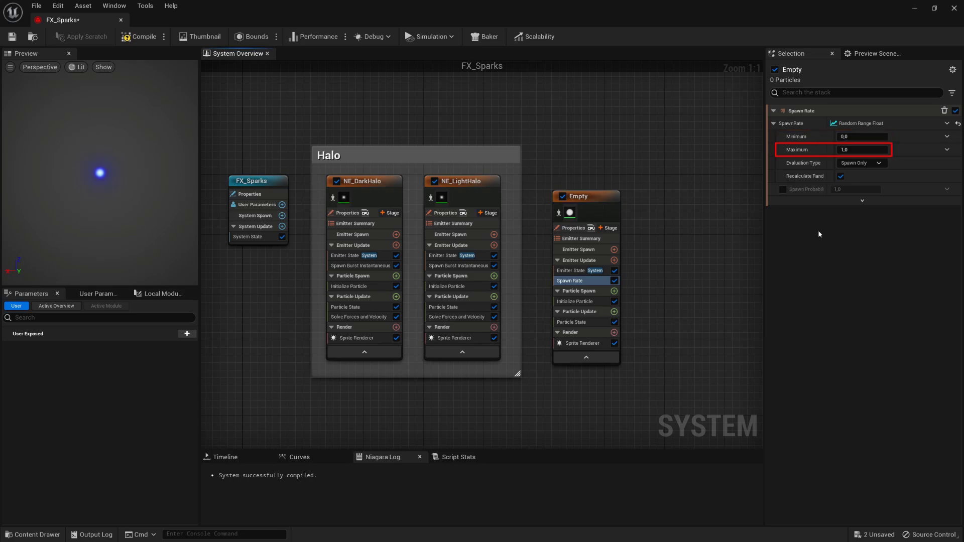
pyautogui.click(854, 150)
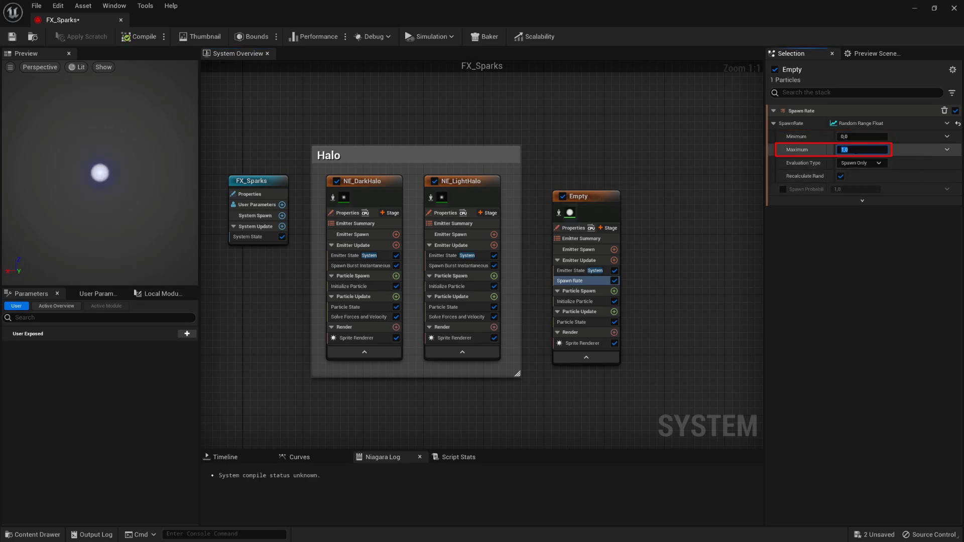
pyautogui.write('10')
pyautogui.press('Return')
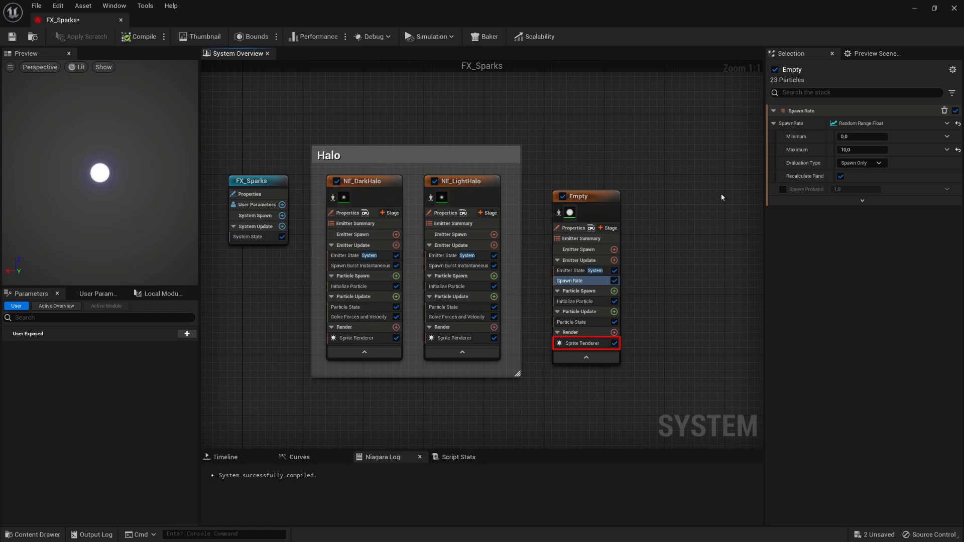
# Assign the FX_MA_Lightnings material to the Empty emitter's Sprite Renderer.
pyautogui.click(584, 344)
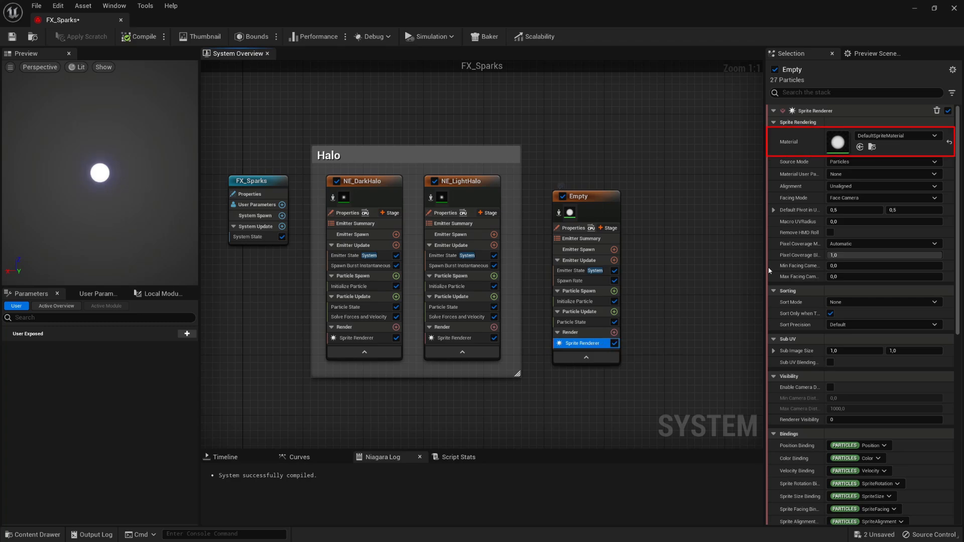
pyautogui.click(936, 137)
pyautogui.write('lightning')
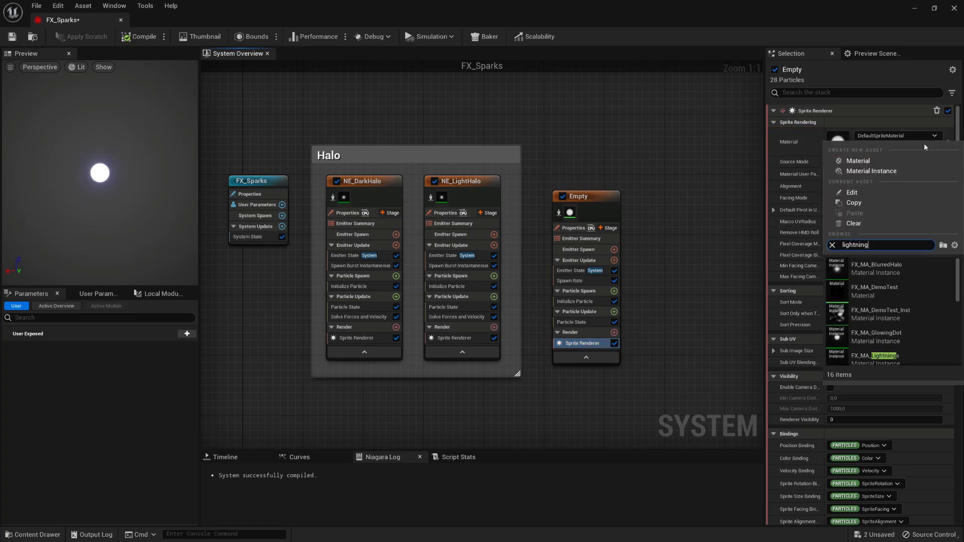
pyautogui.click(912, 271)
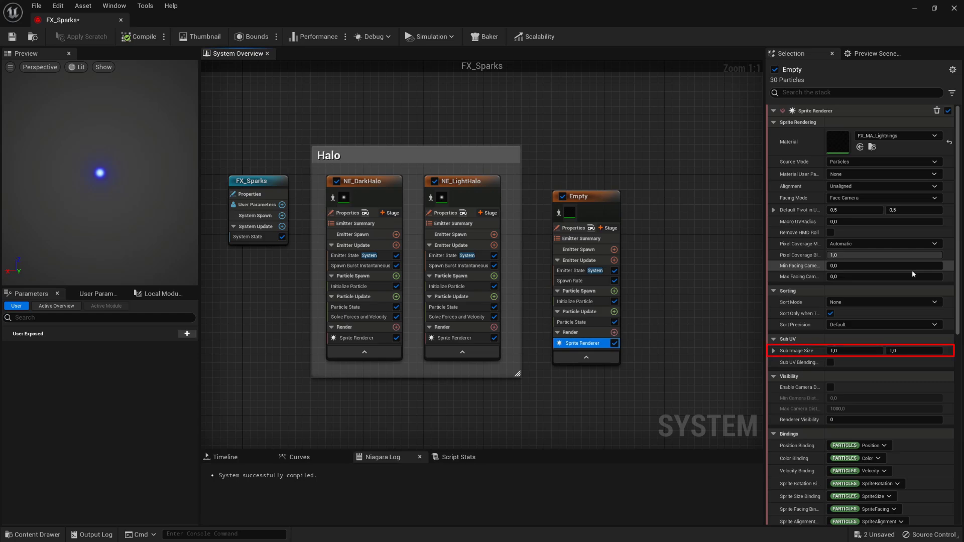
# Set the Sprite Renderer's Sub Image Size to 2 by 2.
pyautogui.click(857, 351)
pyautogui.write('2')
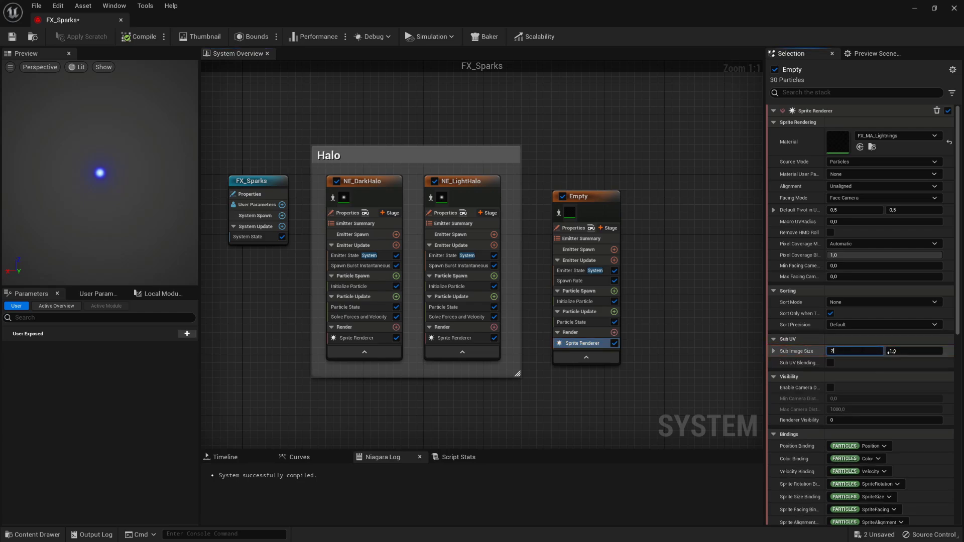
pyautogui.press('Tab')
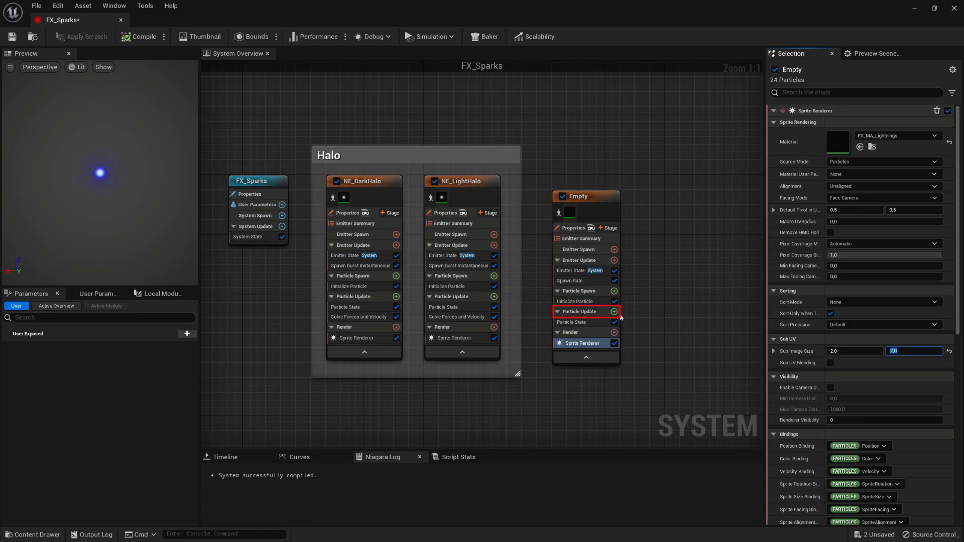
# Add a Sub UVAnimation module to the Empty emitter's Particle Update and set its source to Sprite Renderer.
pyautogui.click(614, 311)
pyautogui.write('sub')
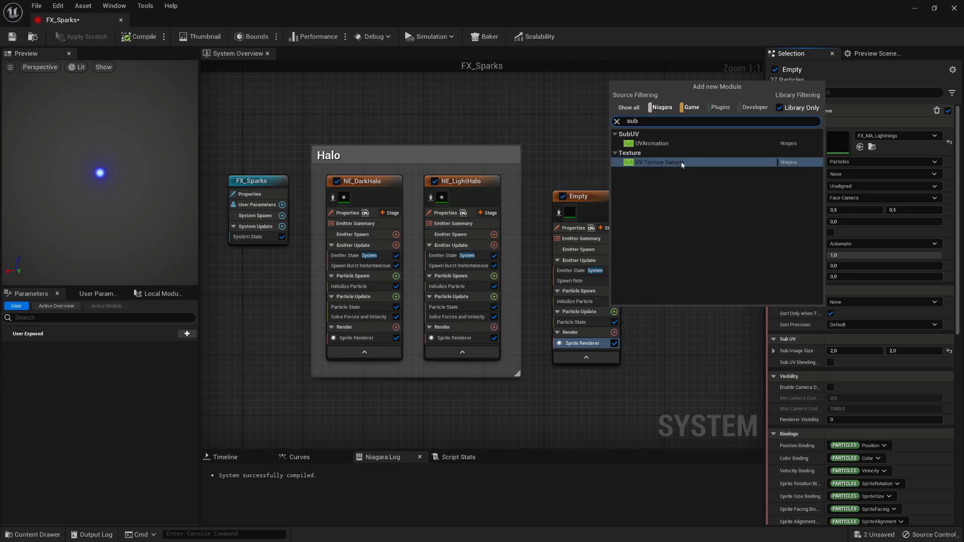
pyautogui.click(682, 145)
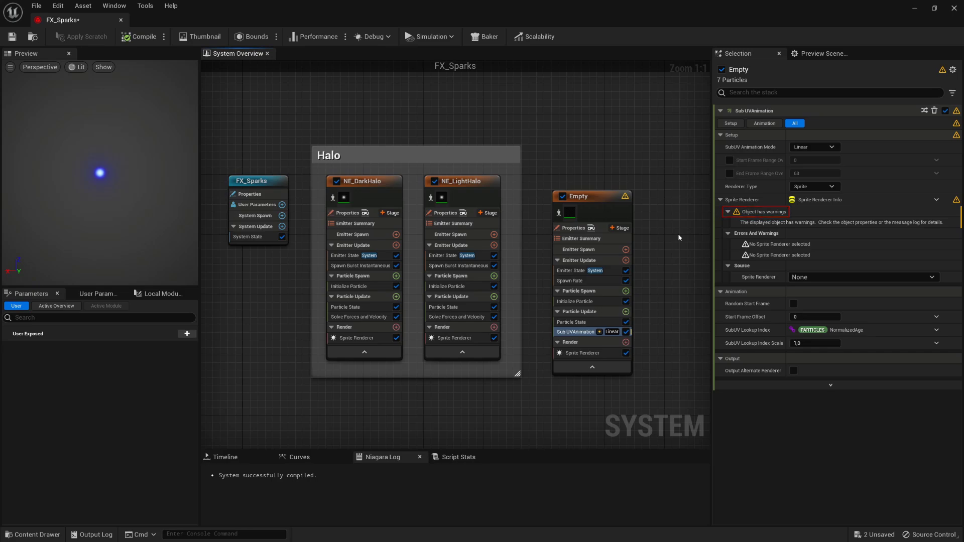
pyautogui.click(844, 279)
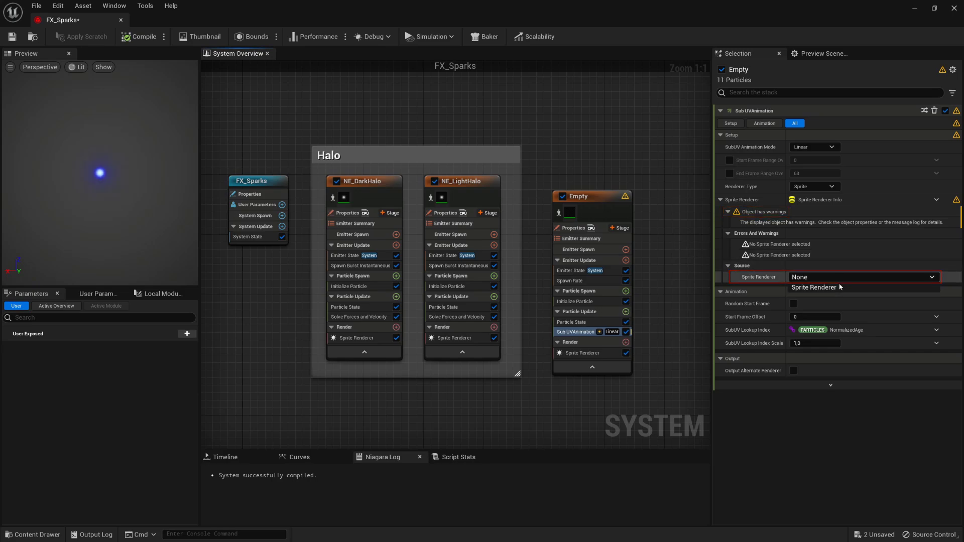
pyautogui.click(836, 287)
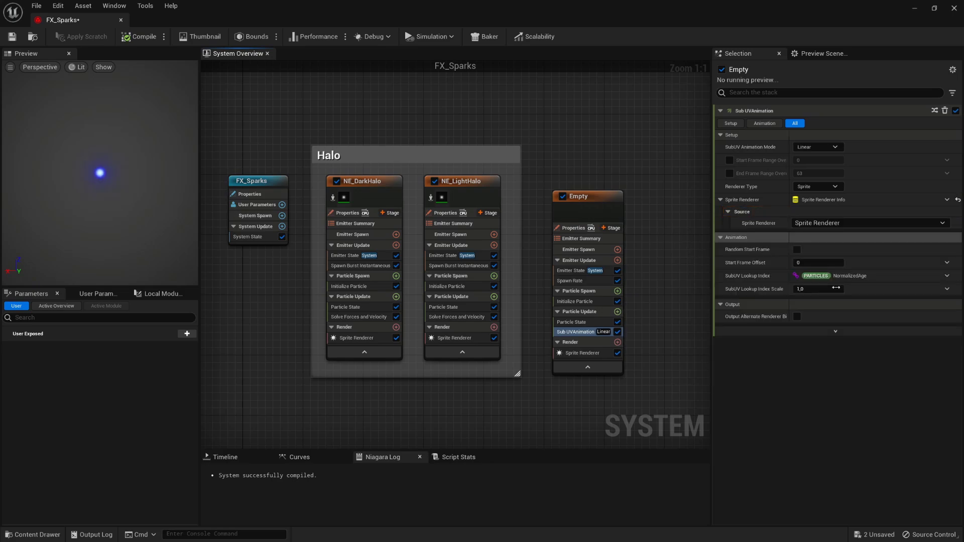
# Set the SubUV Animation Mode to Random and the Evaluation Type to Spawn Only.
pyautogui.click(836, 148)
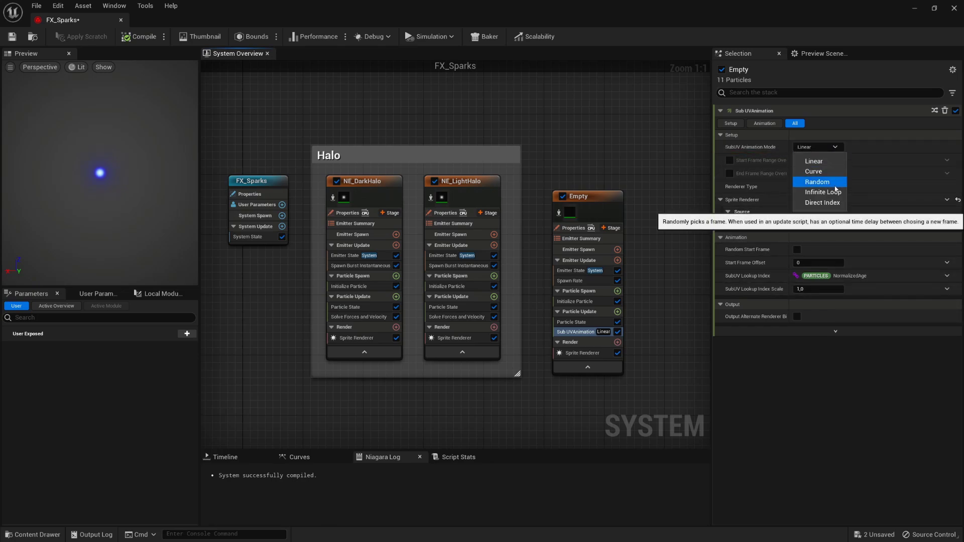
pyautogui.click(831, 185)
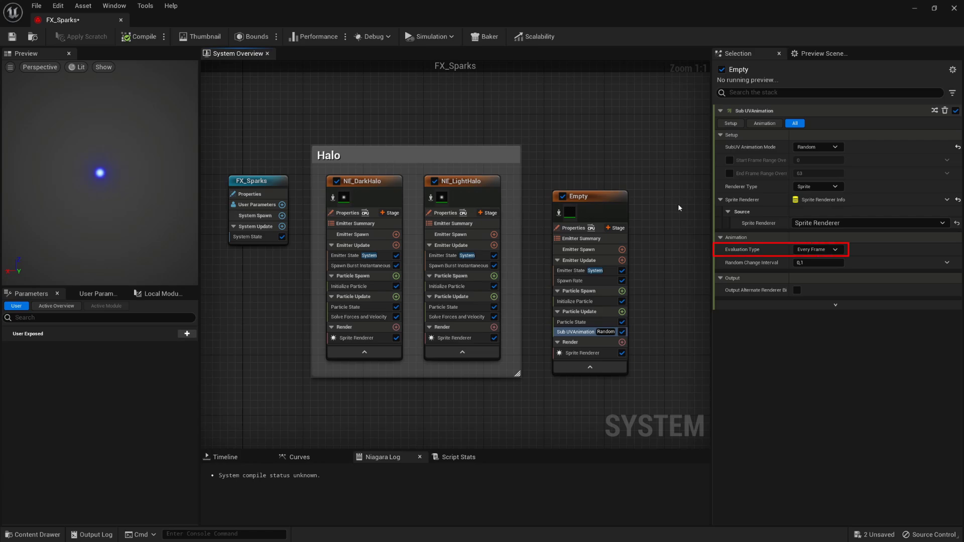
pyautogui.click(828, 250)
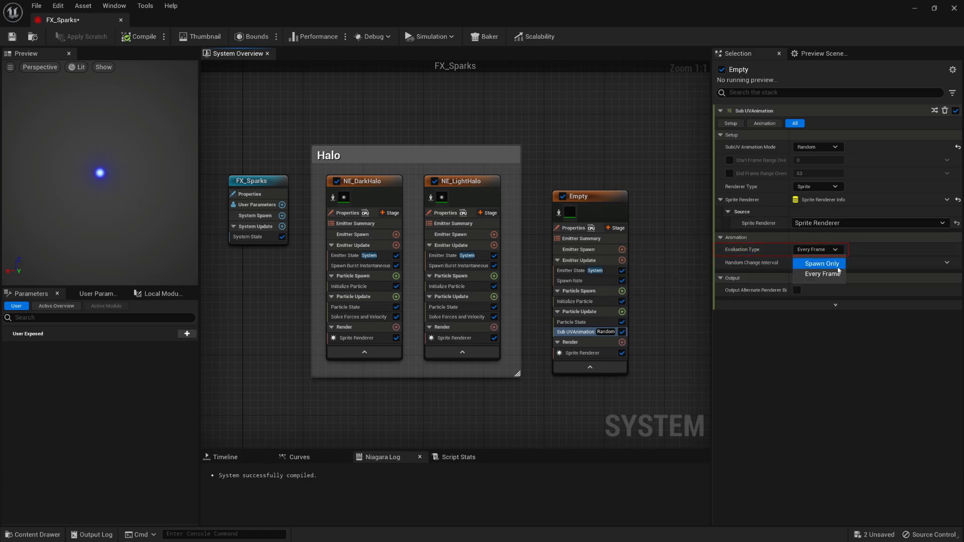
pyautogui.click(837, 267)
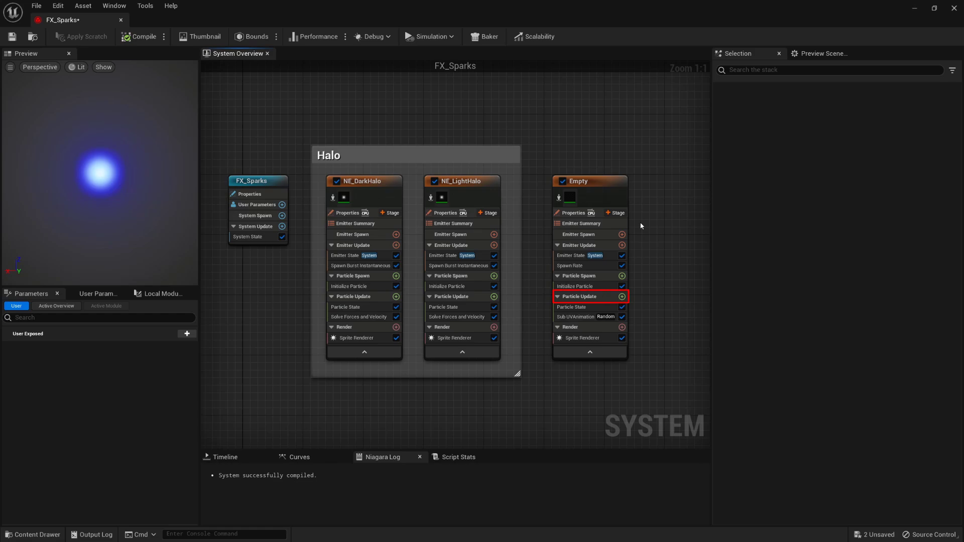
# Add a Dynamic Material Parameters module to the Empty emitter's Particle Update.
pyautogui.click(622, 297)
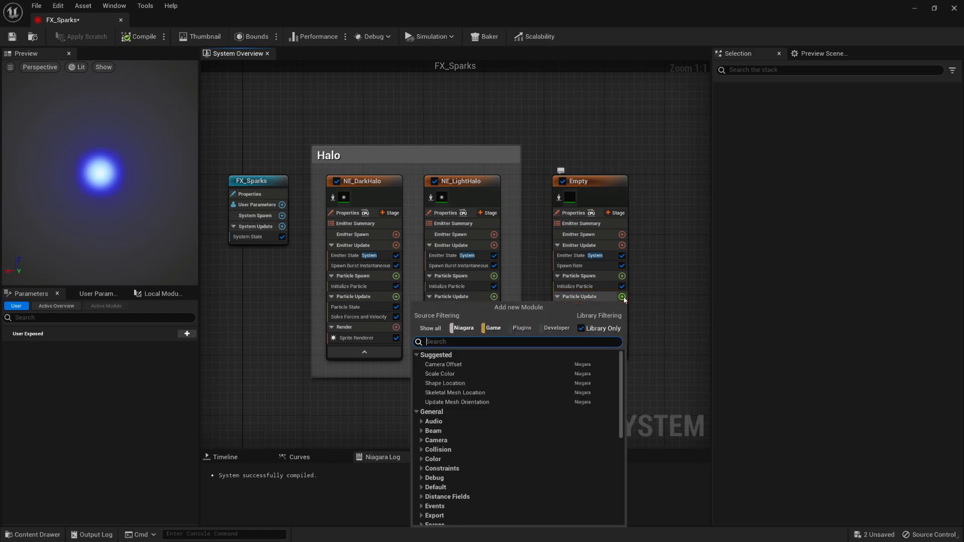
pyautogui.write('dynamic')
pyautogui.click(519, 383)
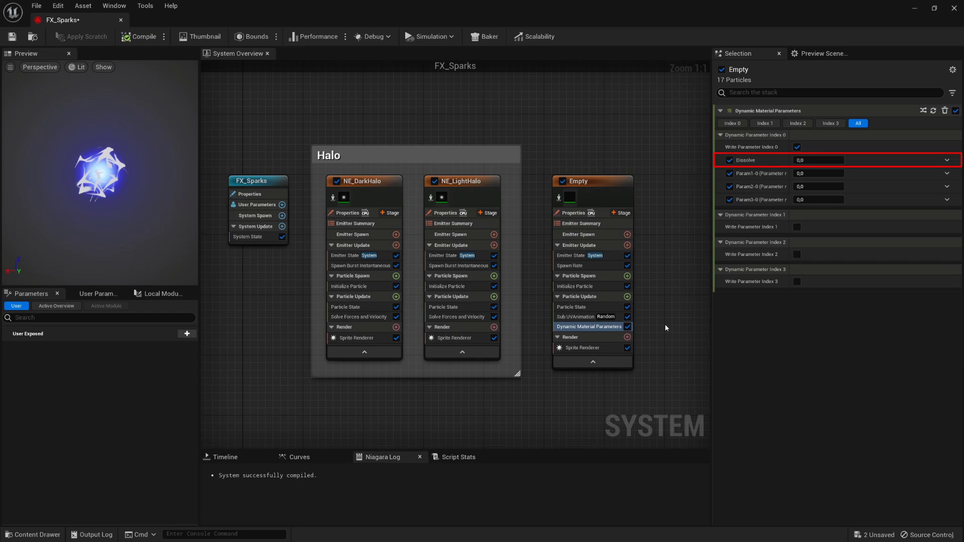
# Drive Dissolve with Float from Curve using the smooth ramp-up template, and bend the end key's tangent downward for a slower start.
pyautogui.click(947, 161)
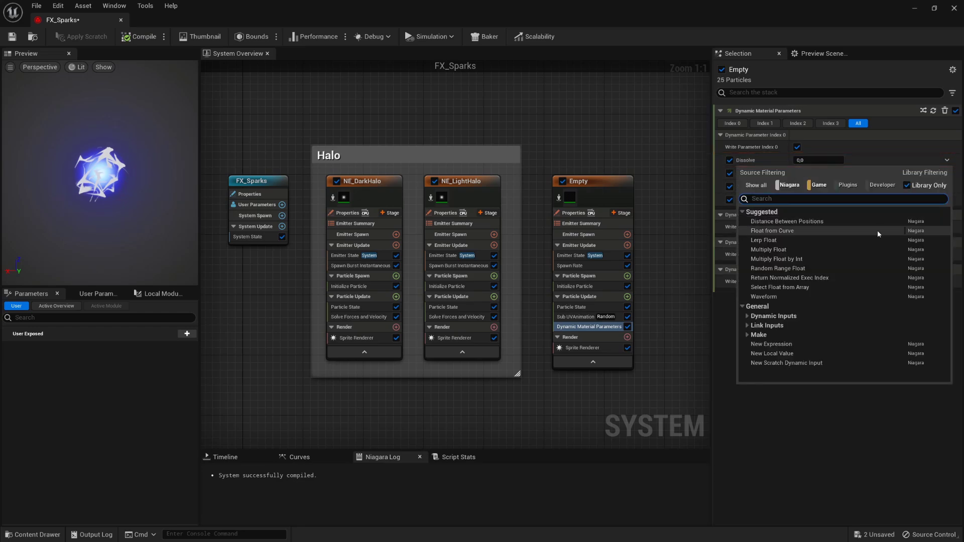
pyautogui.click(878, 230)
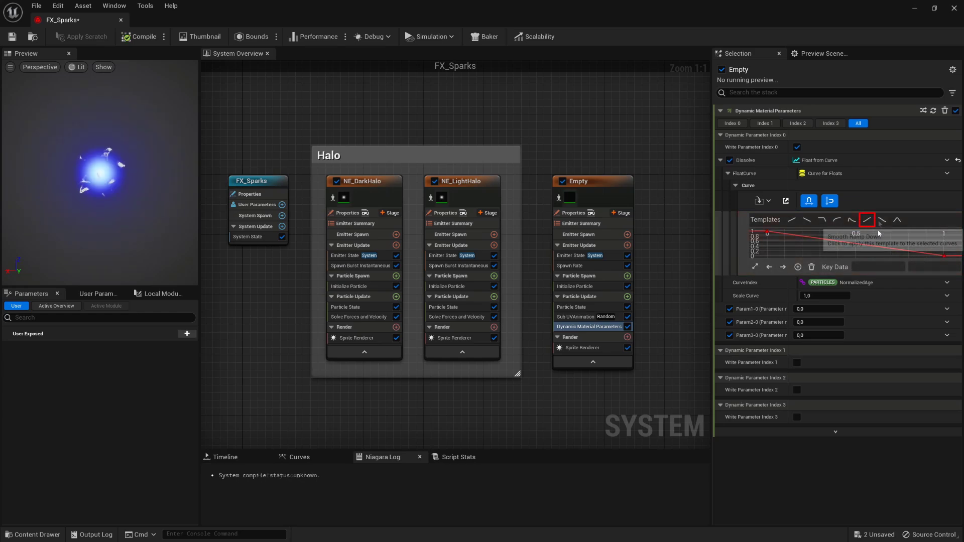
pyautogui.click(867, 221)
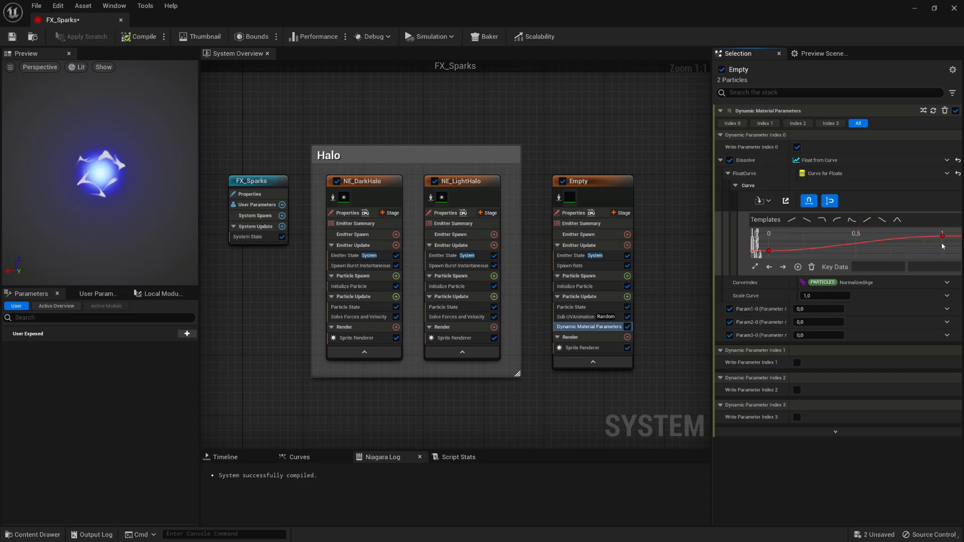
pyautogui.click(943, 236)
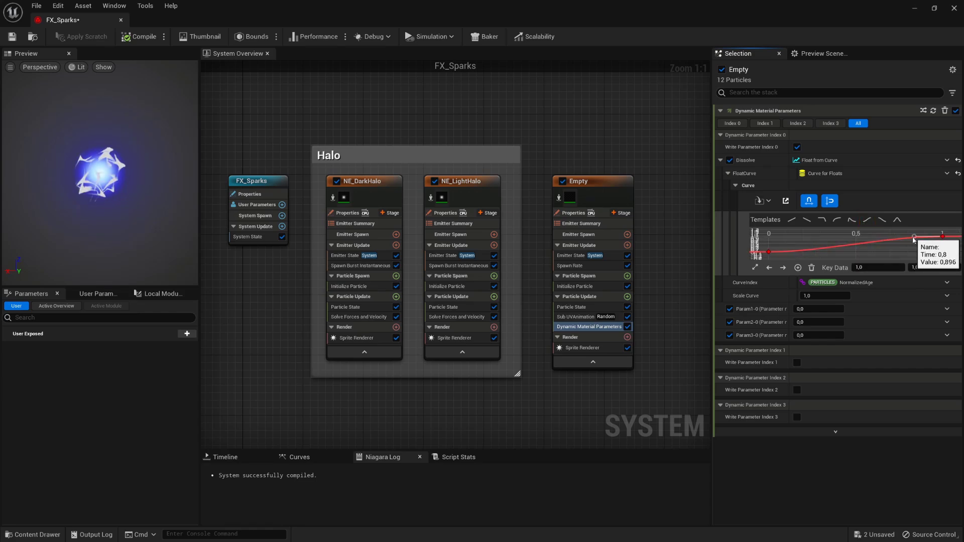
pyautogui.moveTo(915, 236); pyautogui.dragTo(916, 246)
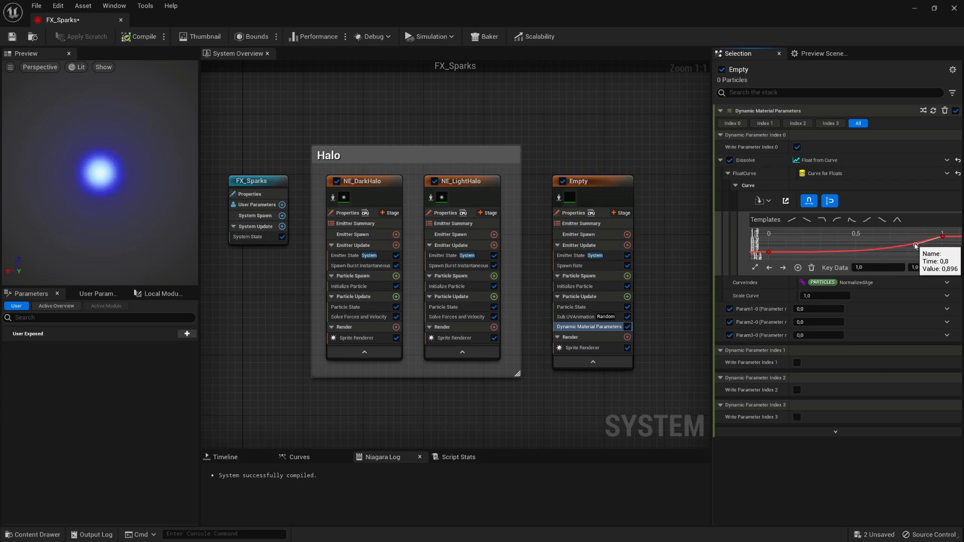
pyautogui.click(933, 250)
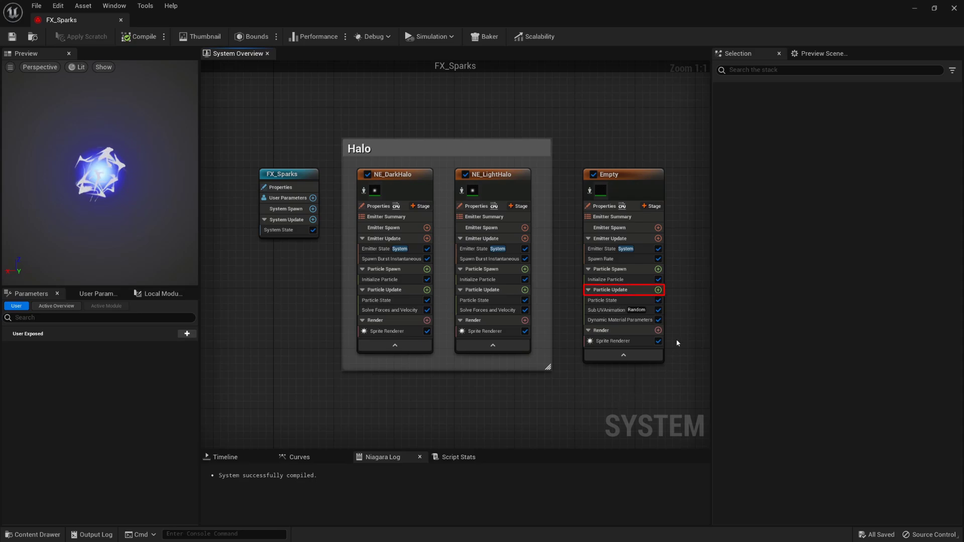
# Add a Scale Color module to Particle Update and drive Scale Alpha with Float from Curve using the Smooth Ramp Down template.
pyautogui.click(659, 290)
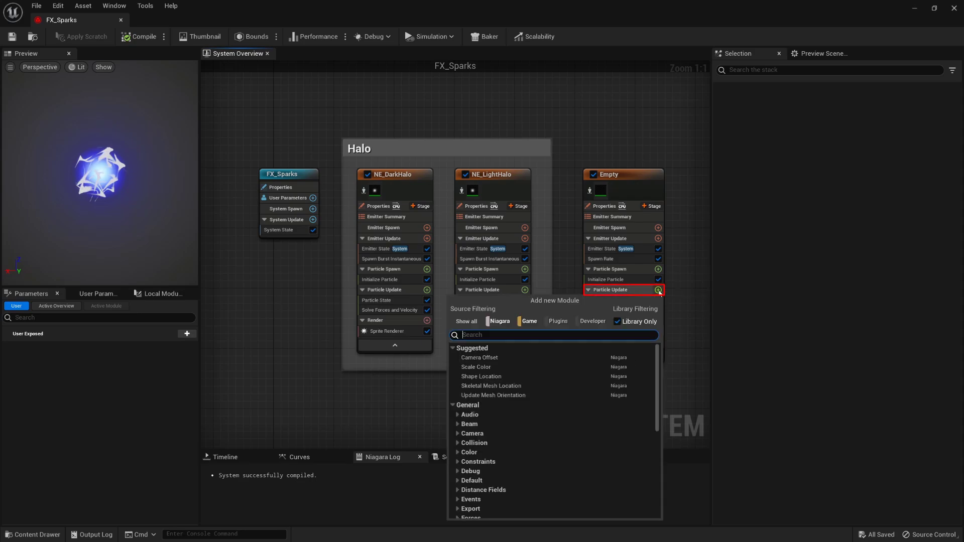
pyautogui.click(534, 367)
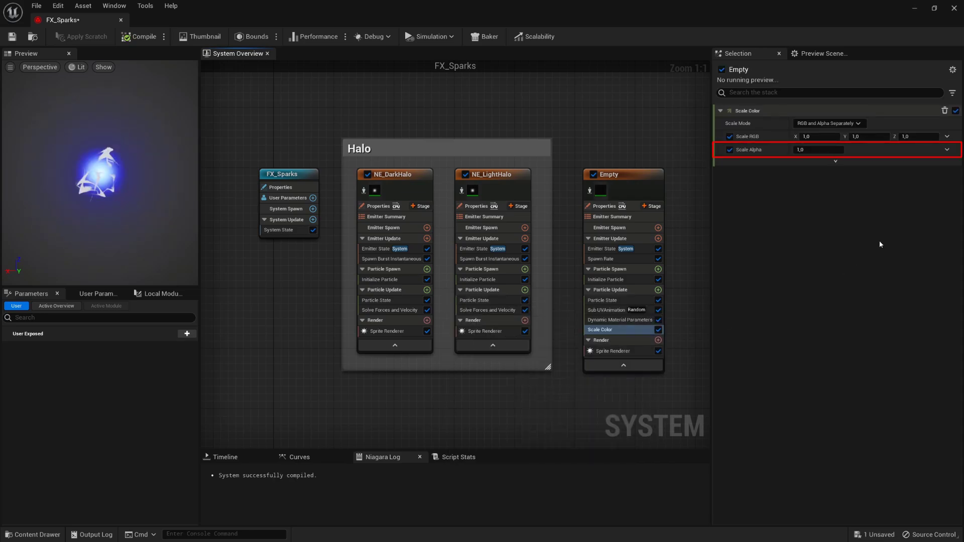
pyautogui.click(947, 151)
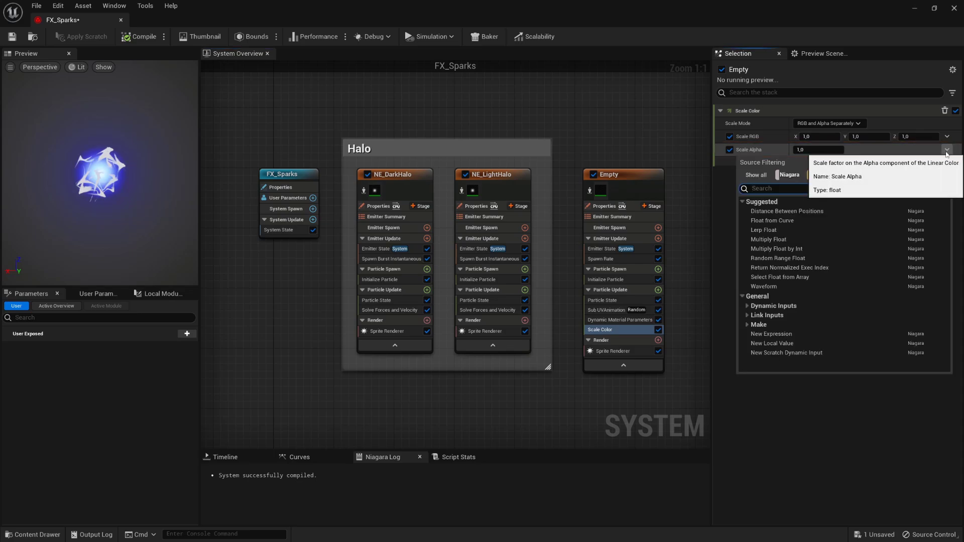
pyautogui.click(860, 218)
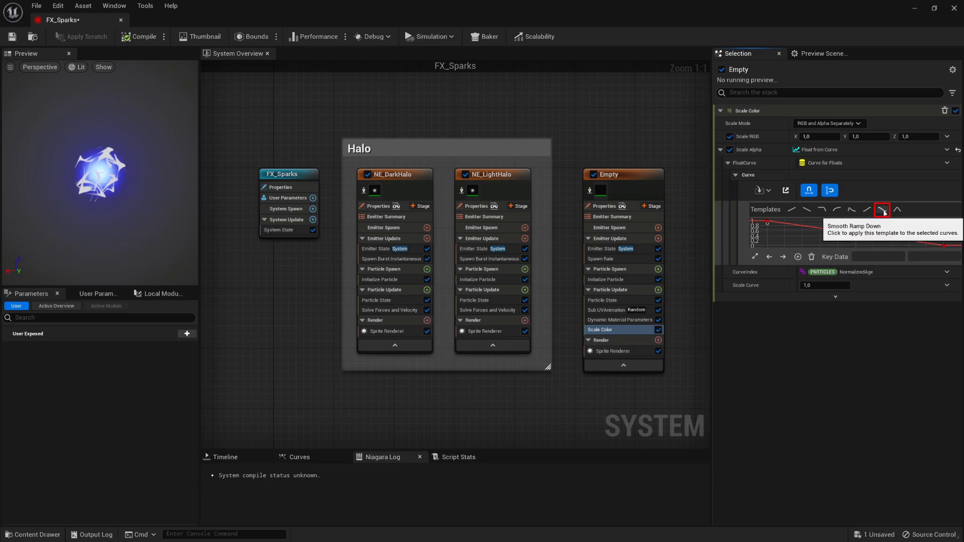
pyautogui.click(884, 211)
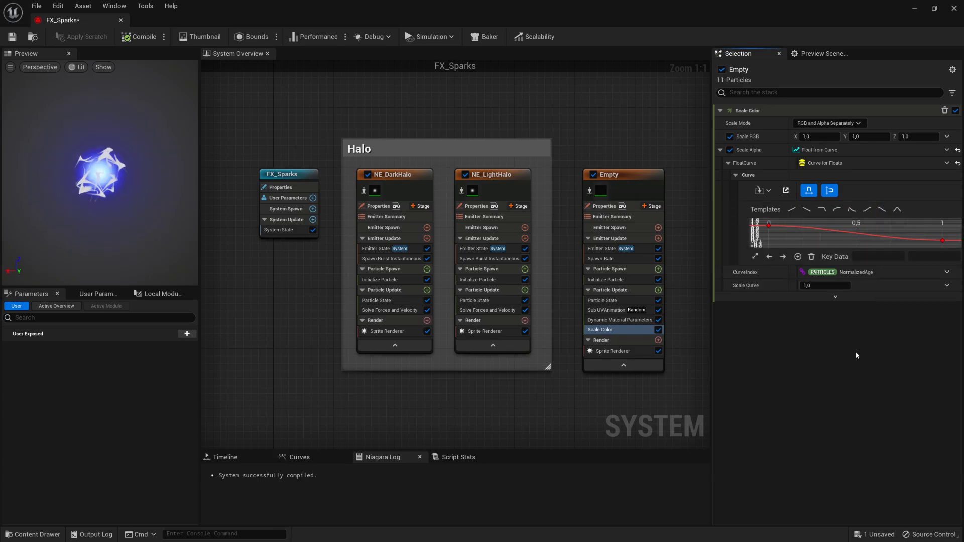
# In the Empty emitter's Initialize Particle module, set Lifetime Mode to Random with minimum 0,07 and maximum 0,23.
pyautogui.click(607, 279)
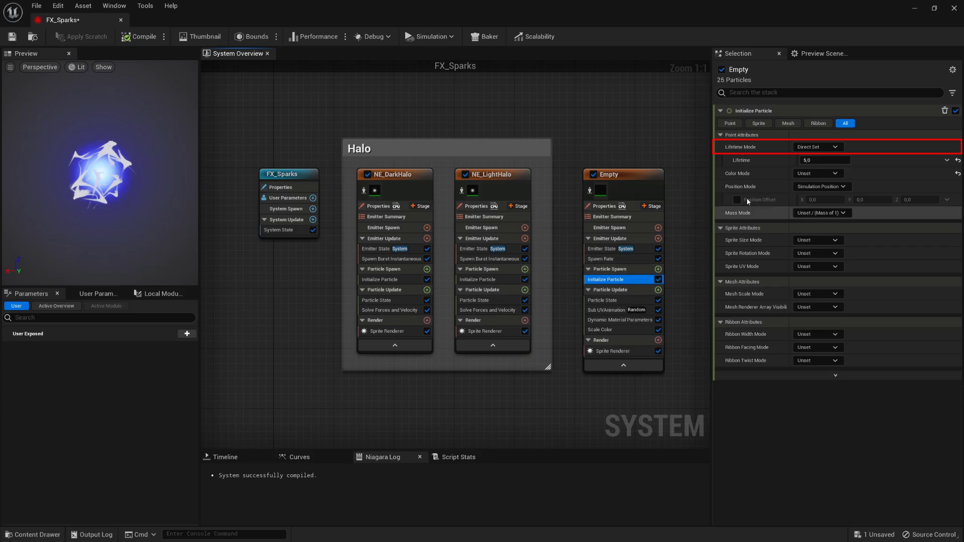
pyautogui.click(823, 147)
pyautogui.click(817, 171)
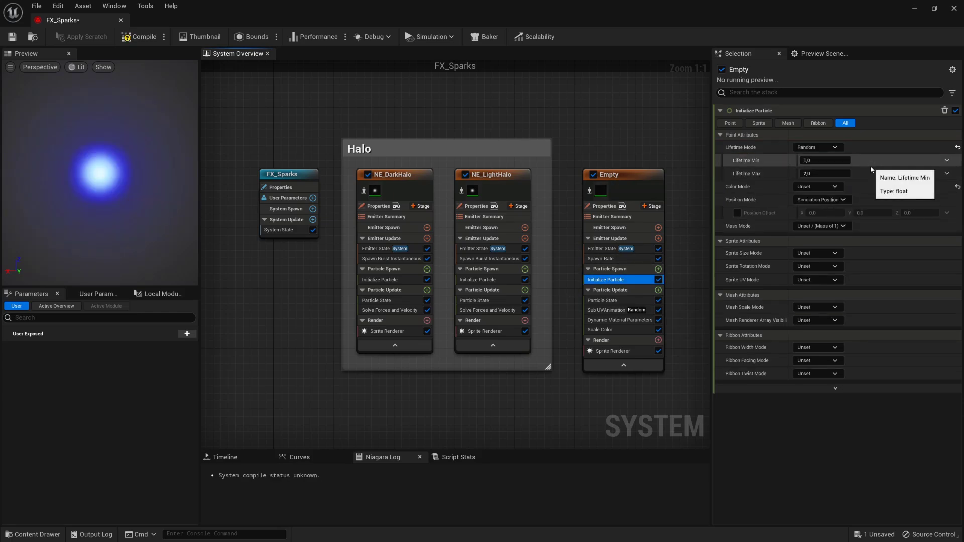
pyautogui.click(833, 160)
pyautogui.write('0')
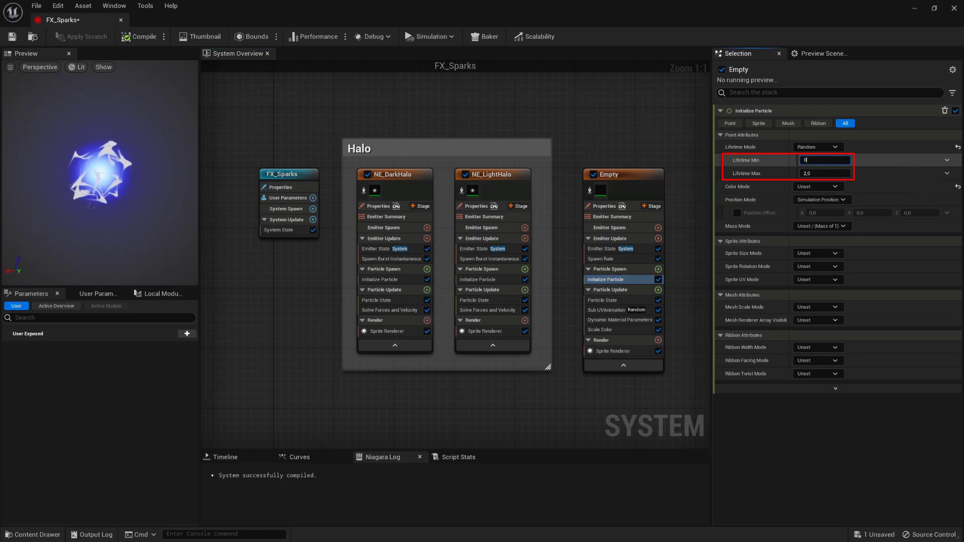
pyautogui.write(',07')
pyautogui.click(832, 169)
pyautogui.write('0,')
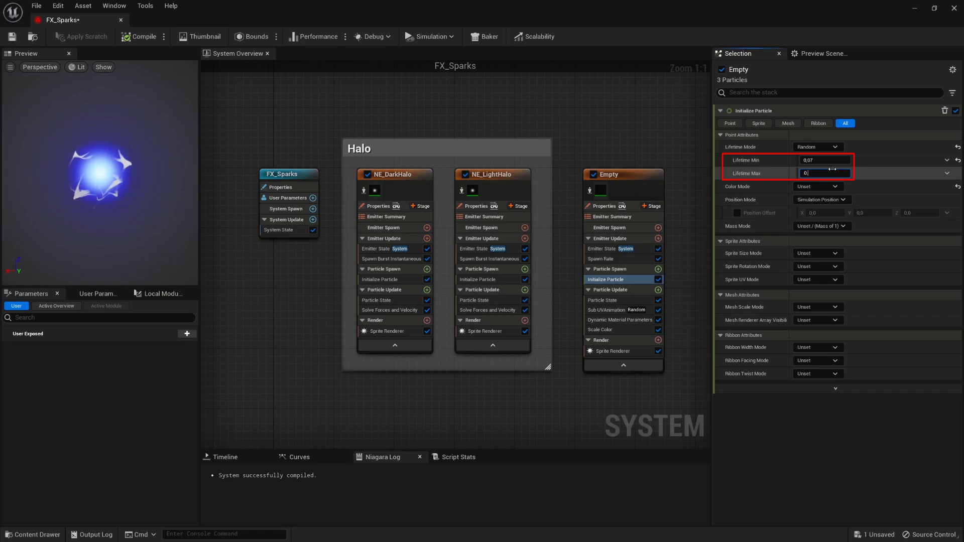
pyautogui.write('23')
pyautogui.press('Return')
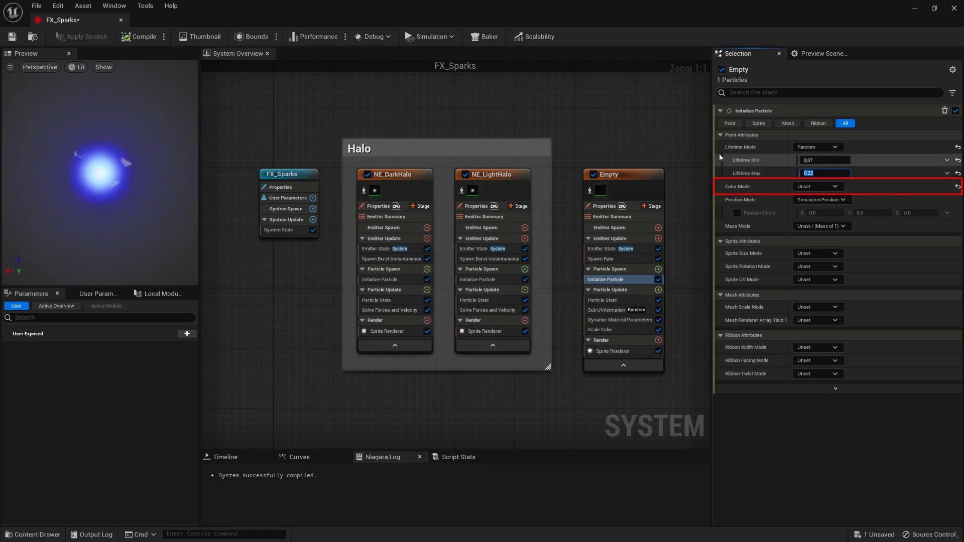
# Set the particle Color Mode to Direct Set and raise the color's blue channel to 50.
pyautogui.click(827, 187)
pyautogui.click(837, 210)
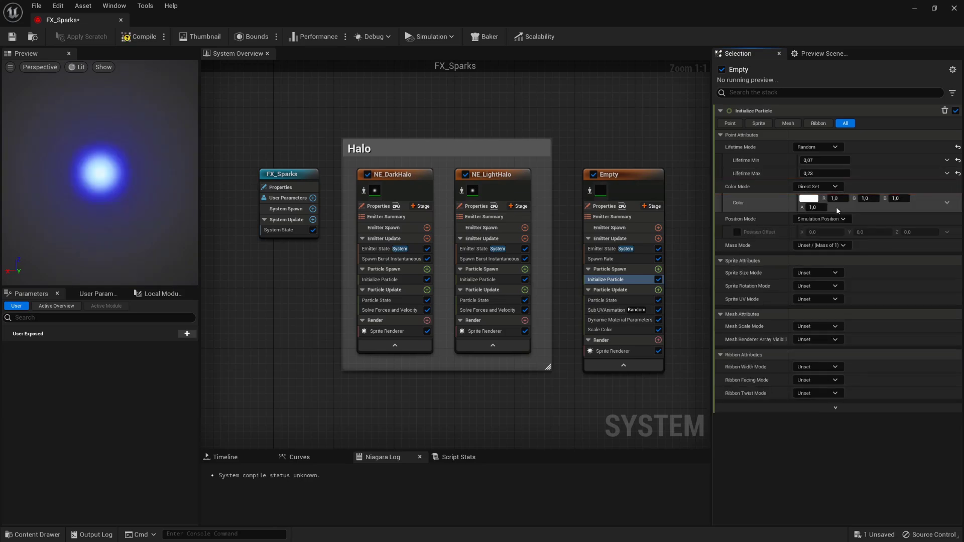
pyautogui.click(899, 199)
pyautogui.write('50')
pyautogui.press('Return')
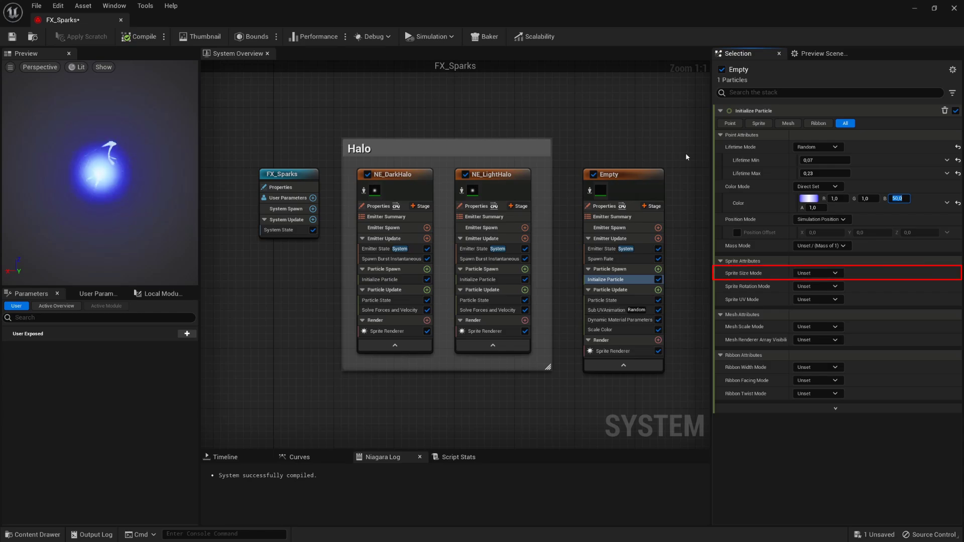
# Set Sprite Size Mode to Random Uniform with minimum 50 and maximum 130, and Sprite Rotation Mode to Random.
pyautogui.click(816, 273)
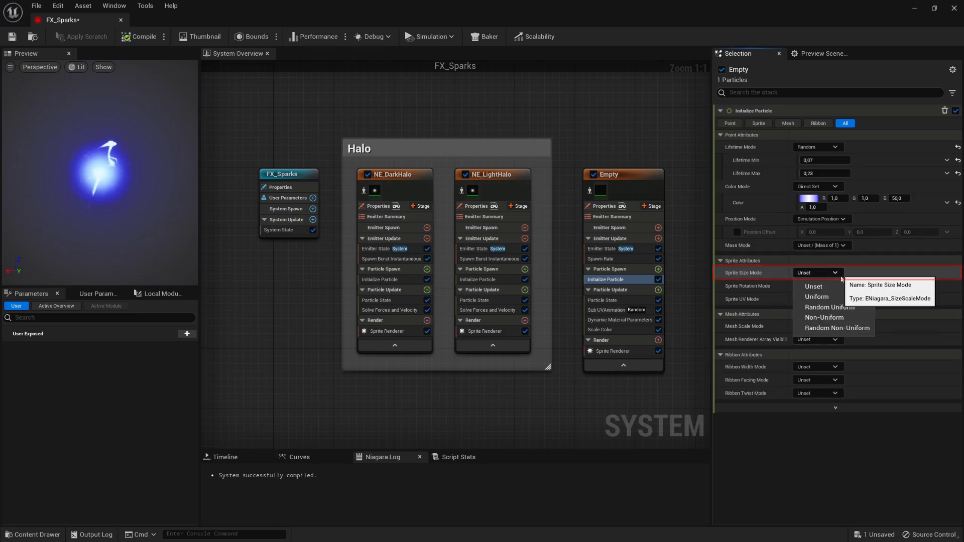
pyautogui.click(848, 307)
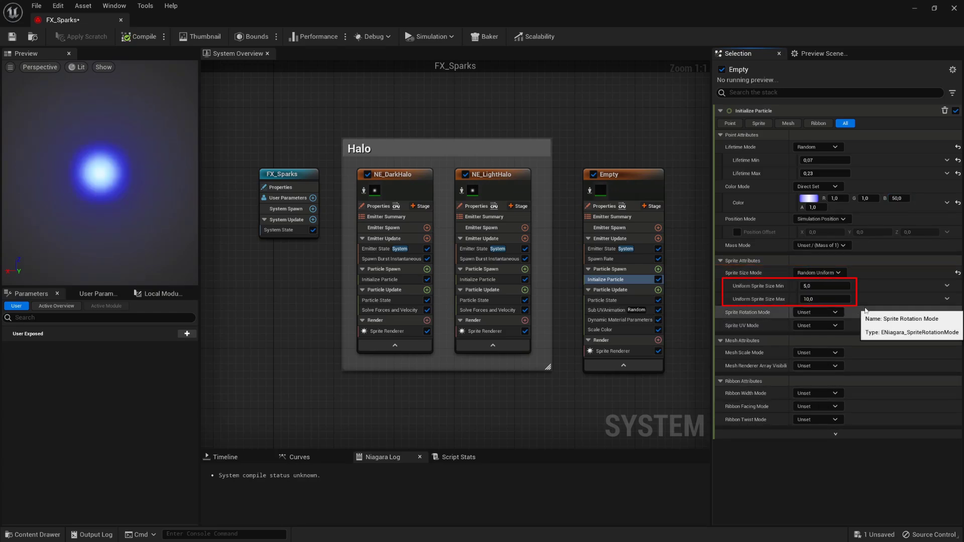
pyautogui.click(839, 286)
pyautogui.write('50')
pyautogui.click(839, 299)
pyautogui.write('130')
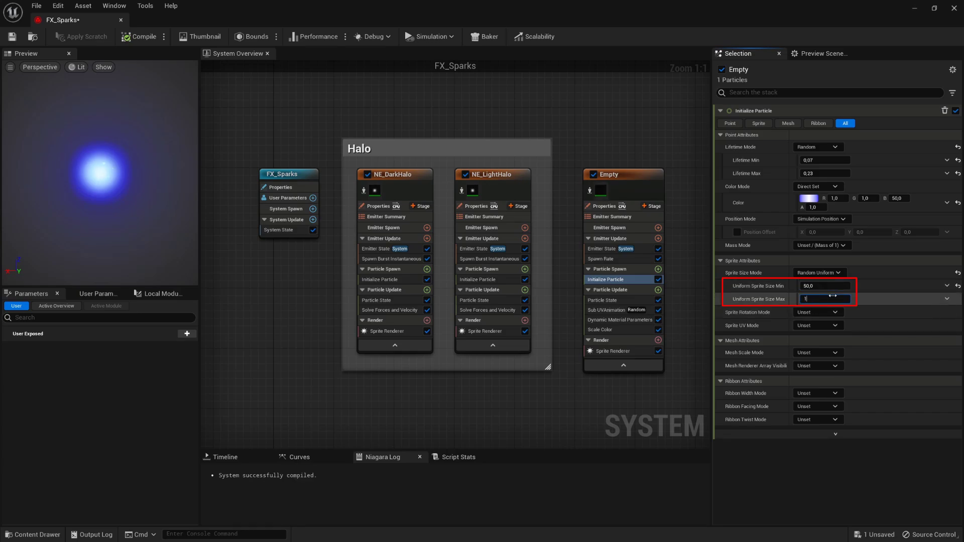
pyautogui.press('Return')
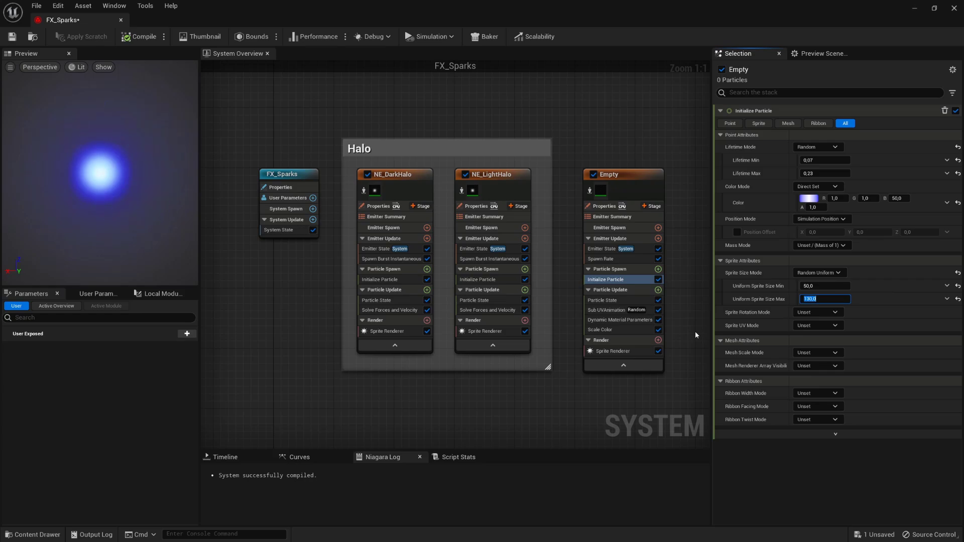
pyautogui.click(836, 314)
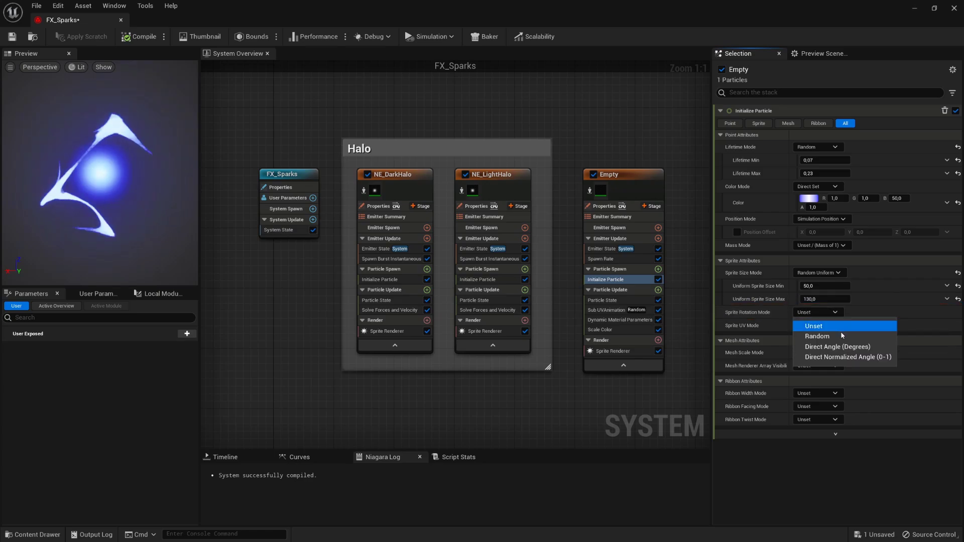
pyautogui.click(842, 338)
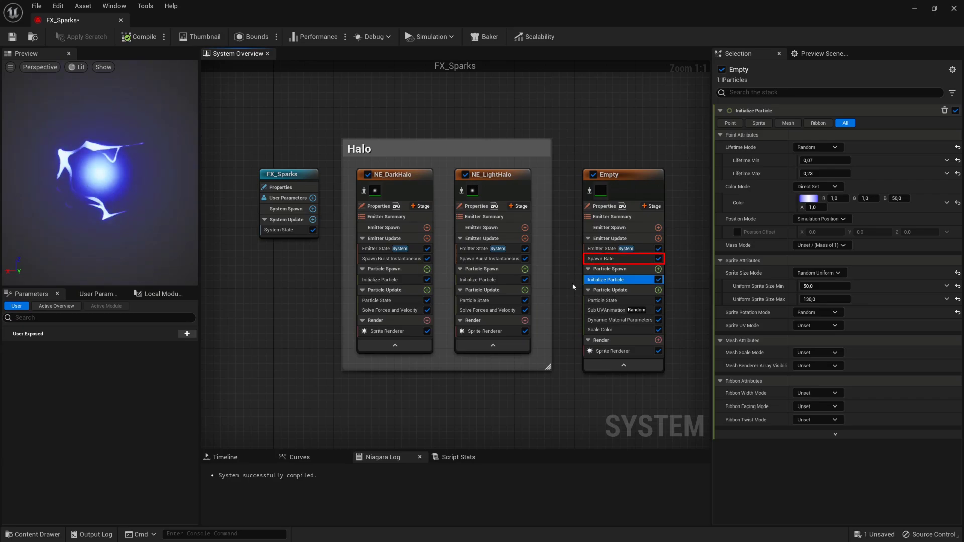
# Enable Spawn Probability in the Empty emitter's Spawn Rate module and set it to 0,5.
pyautogui.click(593, 259)
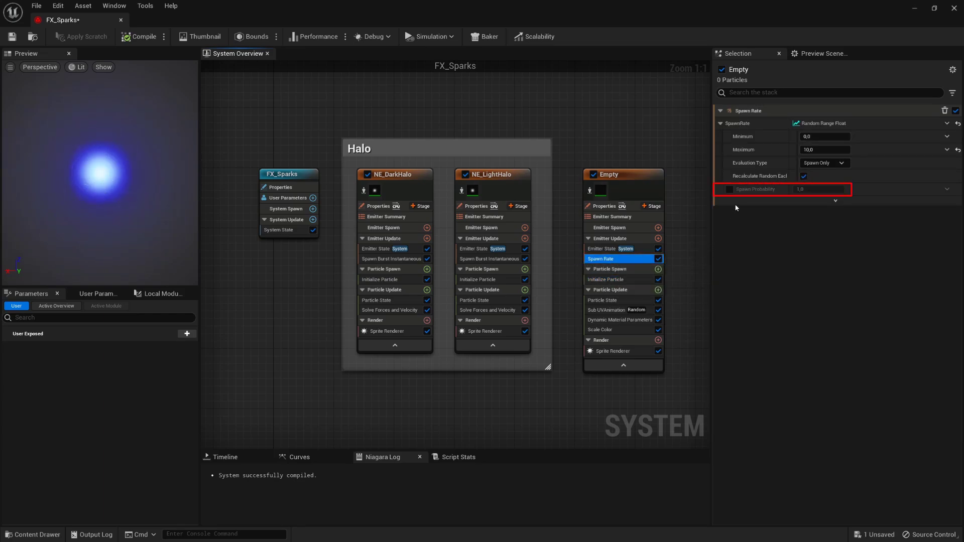
pyautogui.click(730, 189)
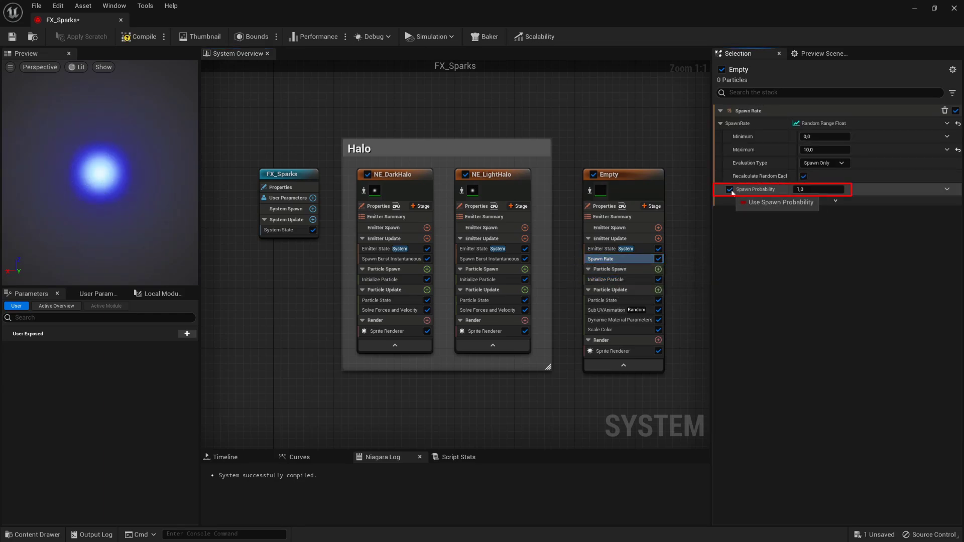
pyautogui.click(794, 190)
pyautogui.write('0,5')
pyautogui.press('Return')
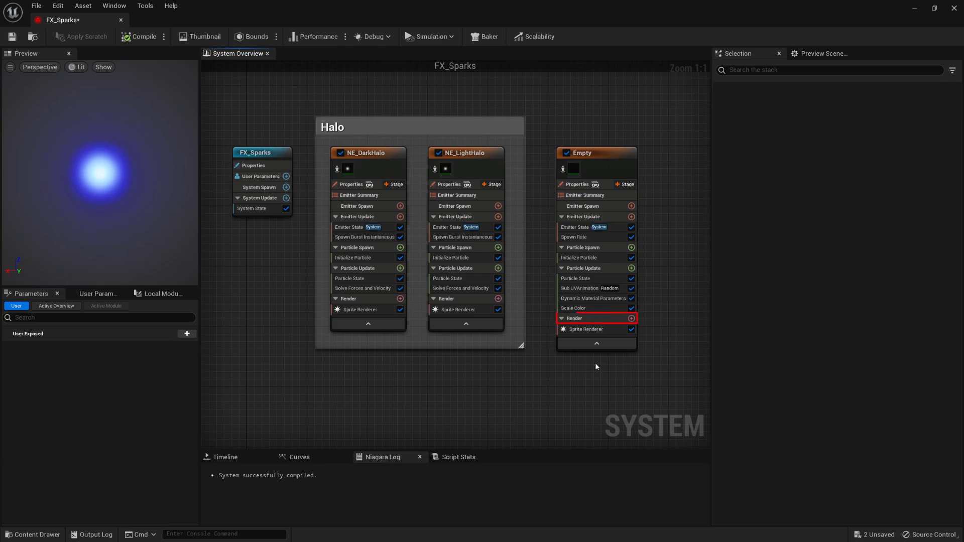
# Add a Light Renderer to the Empty emitter, disabling Use Inverse Squared Falloff and enabling Affects Translucency and Alpha Scales Brightness.
pyautogui.click(631, 318)
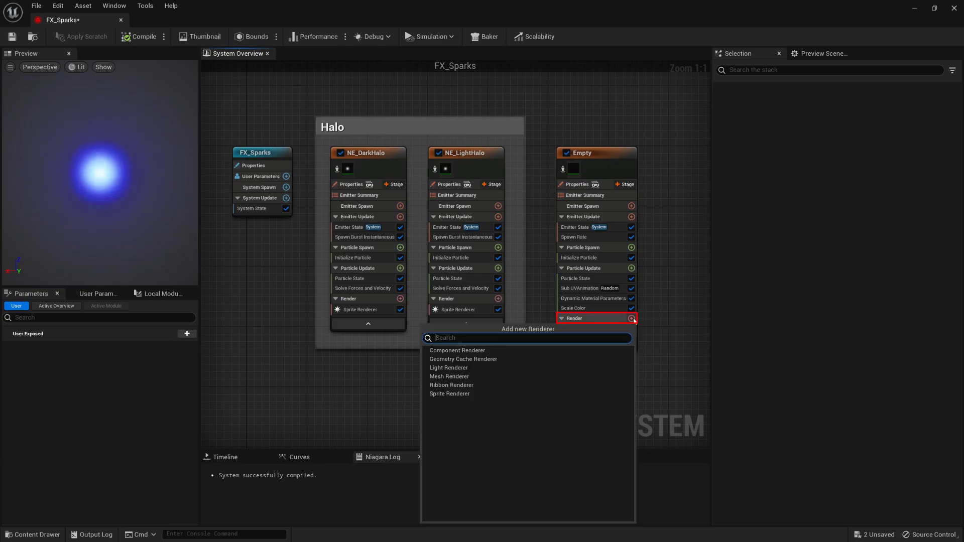
pyautogui.click(484, 370)
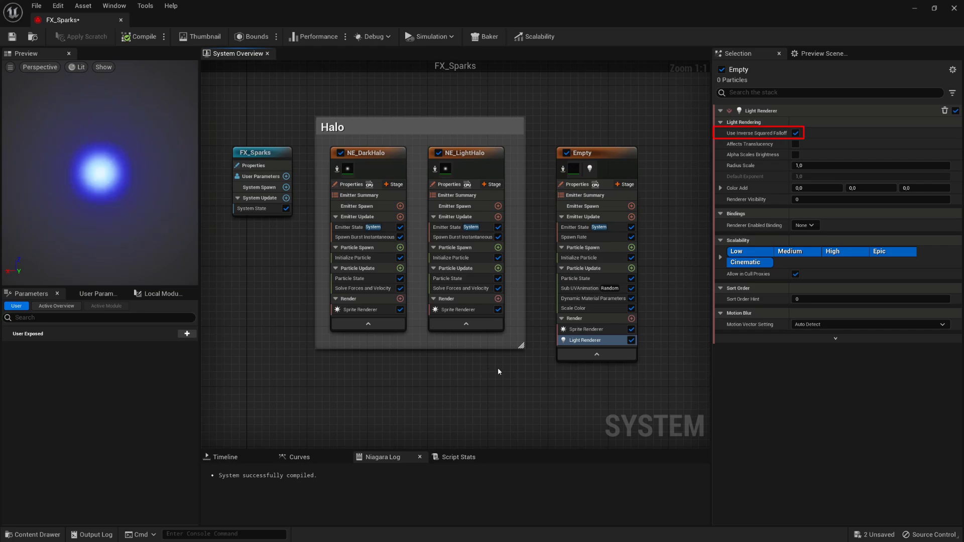
pyautogui.click(795, 133)
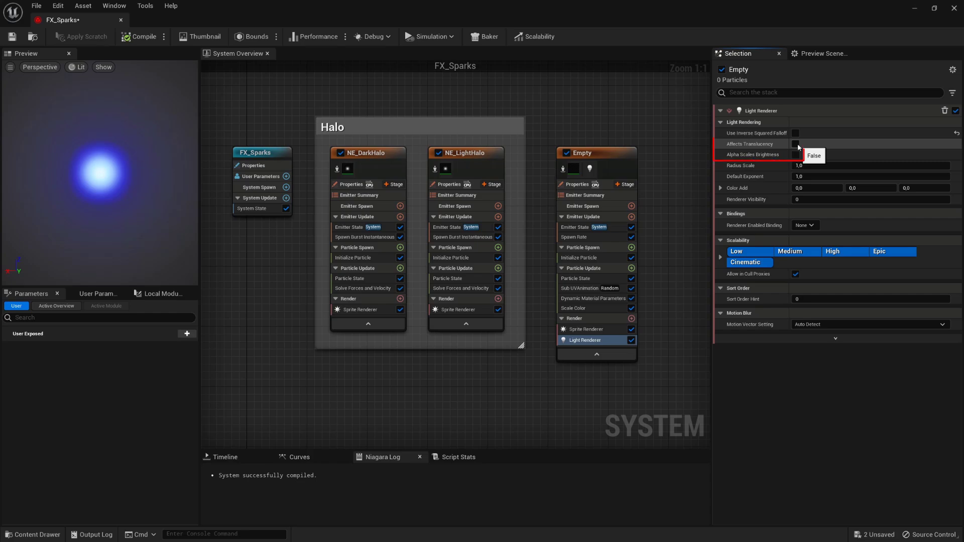
pyautogui.click(796, 155)
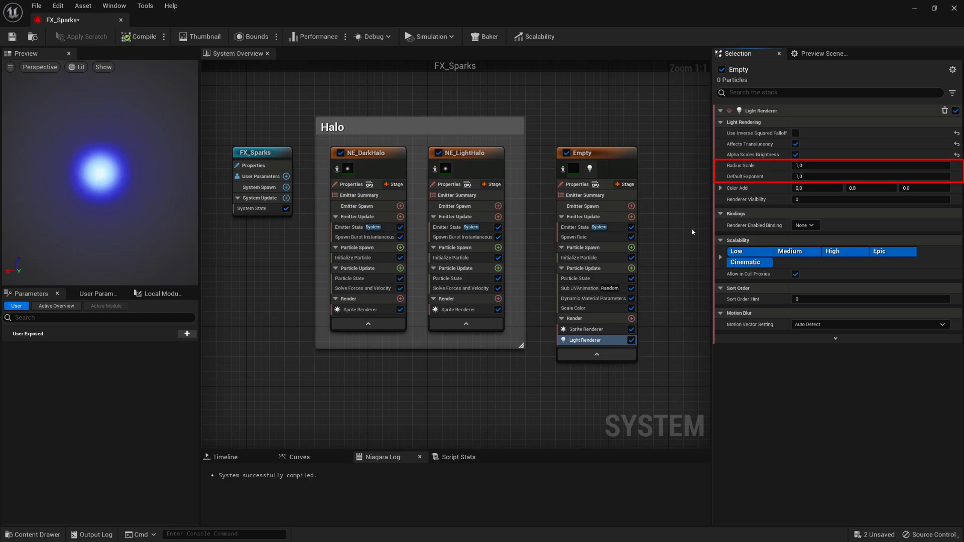
# Set the Light Renderer's Radius Scale to 11 and Default Exponent to 10.
pyautogui.click(808, 164)
pyautogui.write('11')
pyautogui.click(807, 176)
pyautogui.write('10')
pyautogui.click(674, 197)
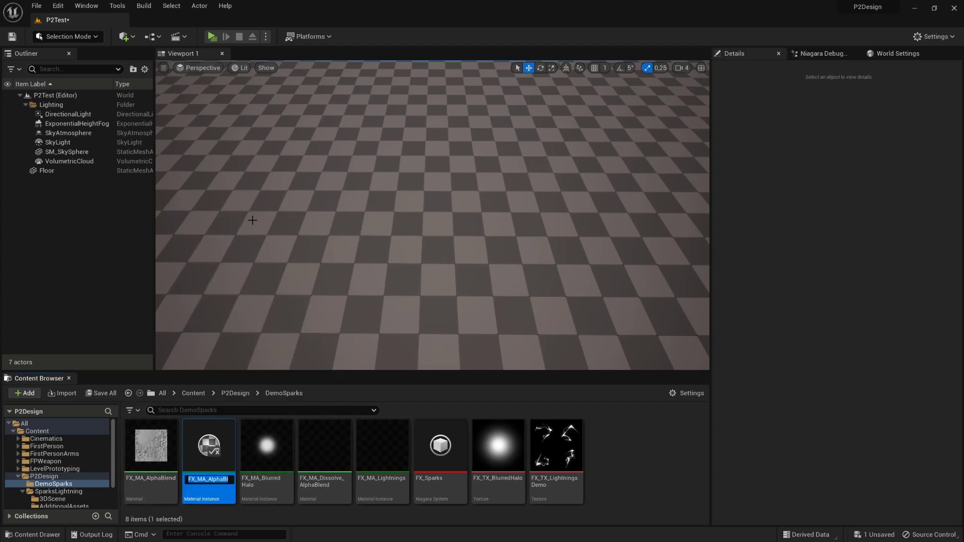
# Accept the proposed name for the new FX_MA_AlphaBlend material instance in the DemoSparks folder.
pyautogui.press('Return')
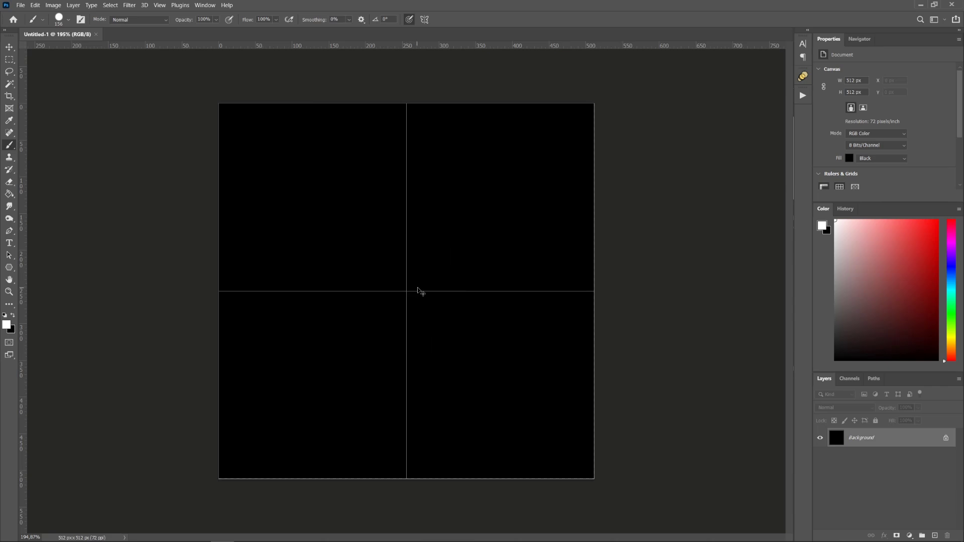
# In Photoshop, paint a white circle about 171 px wide at the canvas centre and soften its edge slightly with Gaussian Blur.
pyautogui.keyDown('alt'); pyautogui.moveTo(417, 290); pyautogui.dragTo(416, 290, button='right'); pyautogui.keyUp('alt')
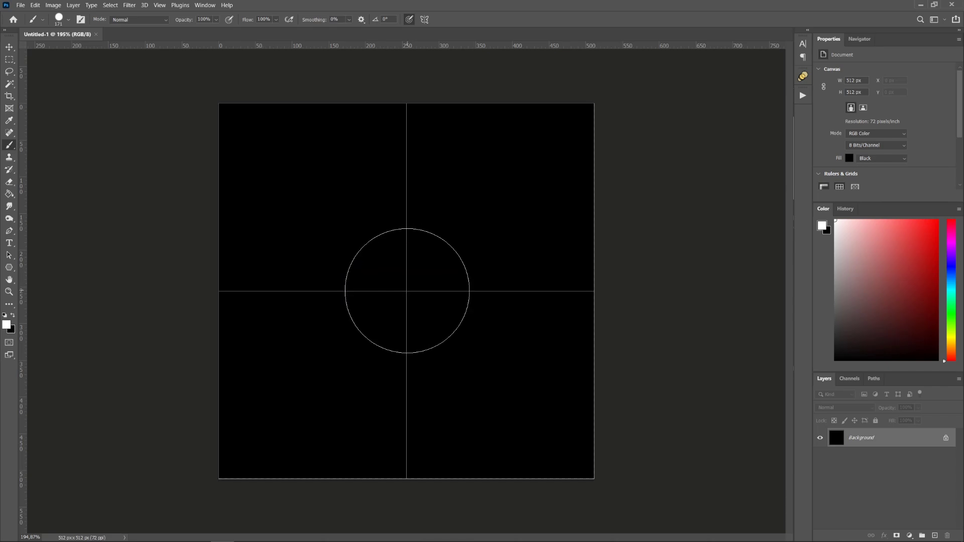
pyautogui.click(407, 291)
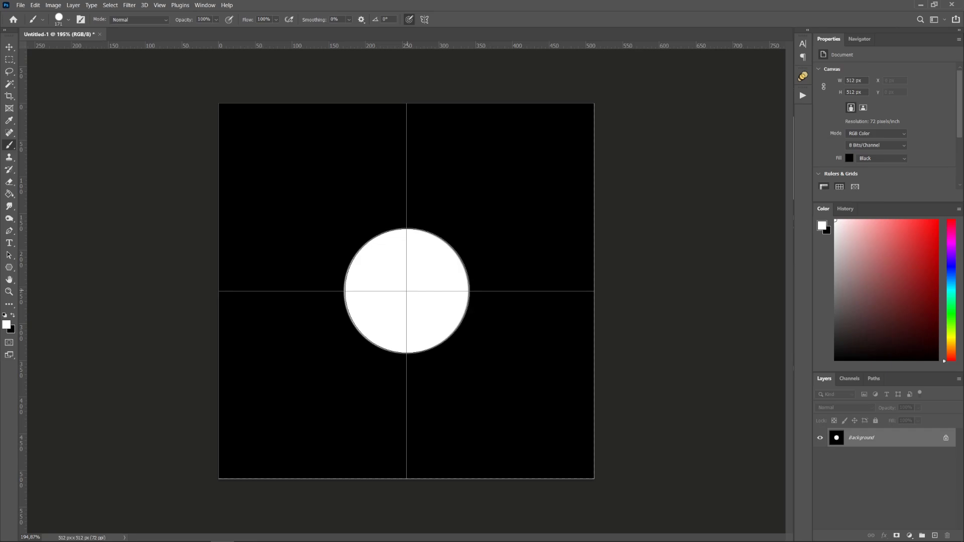
pyautogui.click(129, 5)
pyautogui.moveTo(201, 118)
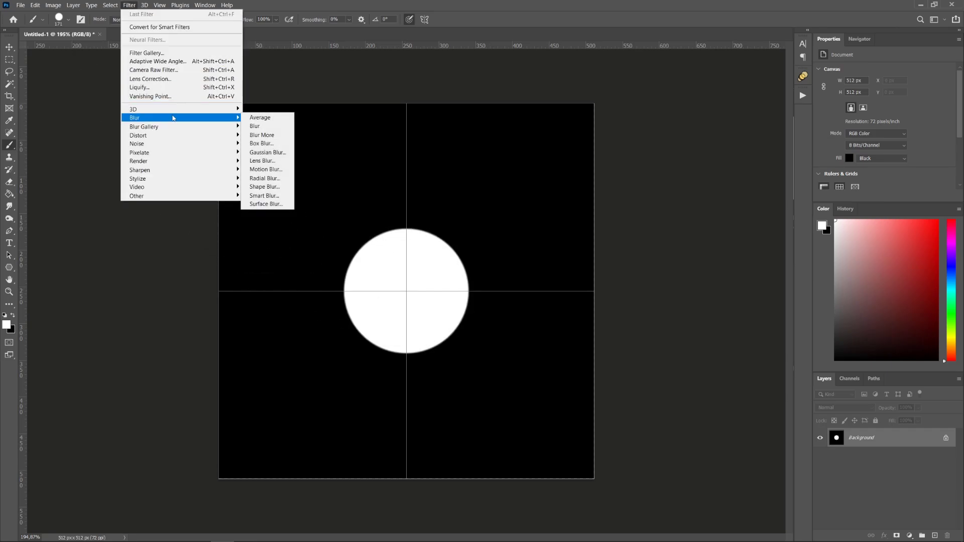
pyautogui.click(275, 153)
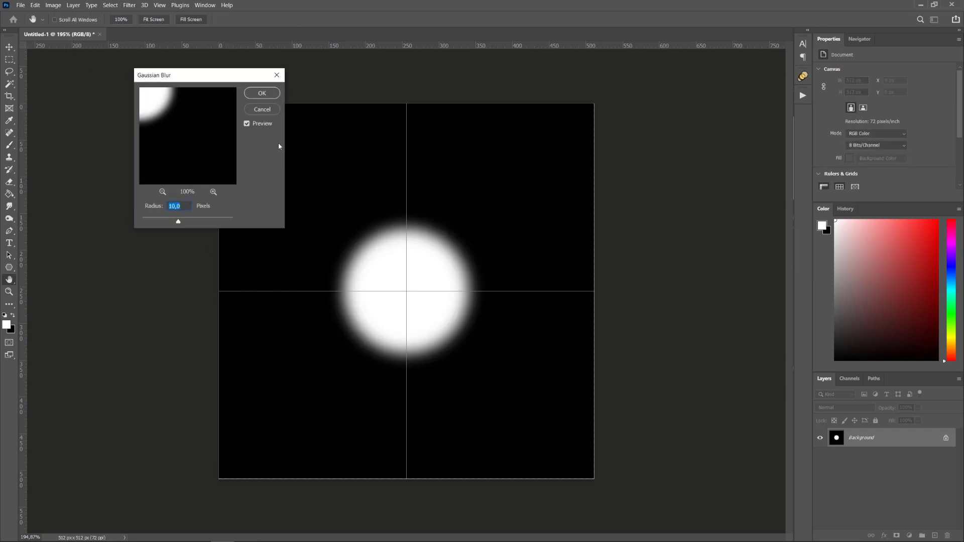
pyautogui.click(262, 94)
pyautogui.press('b')
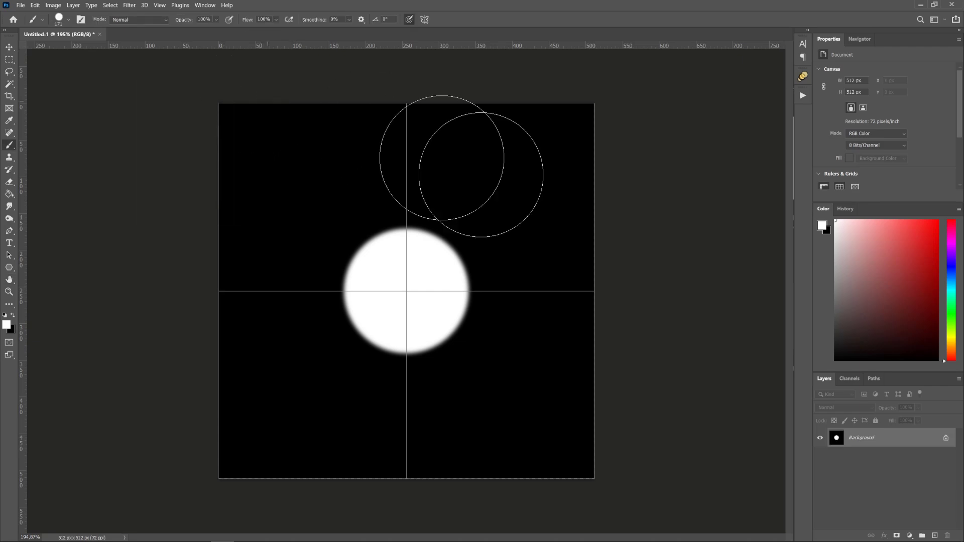
# Duplicate the Background layer containing the softened white circle.
pyautogui.rightClick(878, 441)
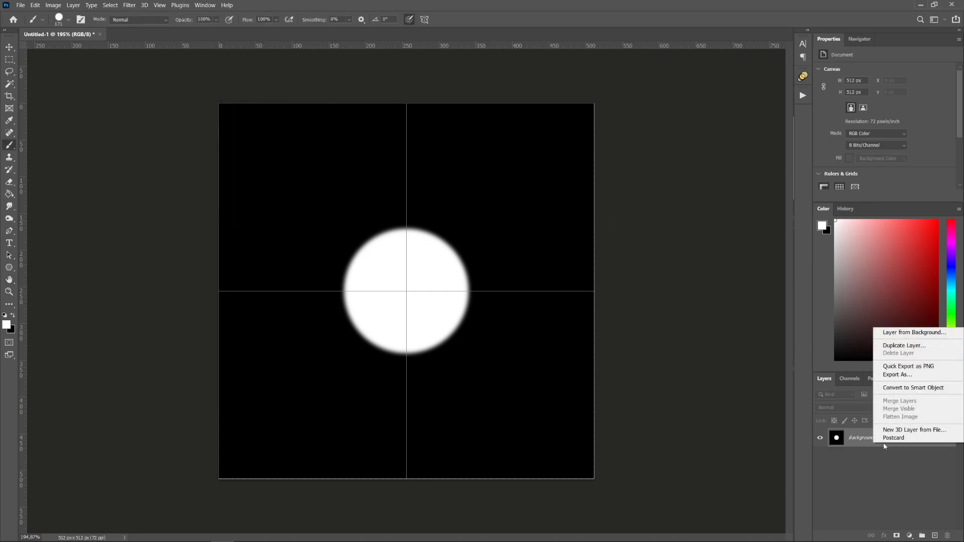
pyautogui.click(903, 346)
pyautogui.click(547, 151)
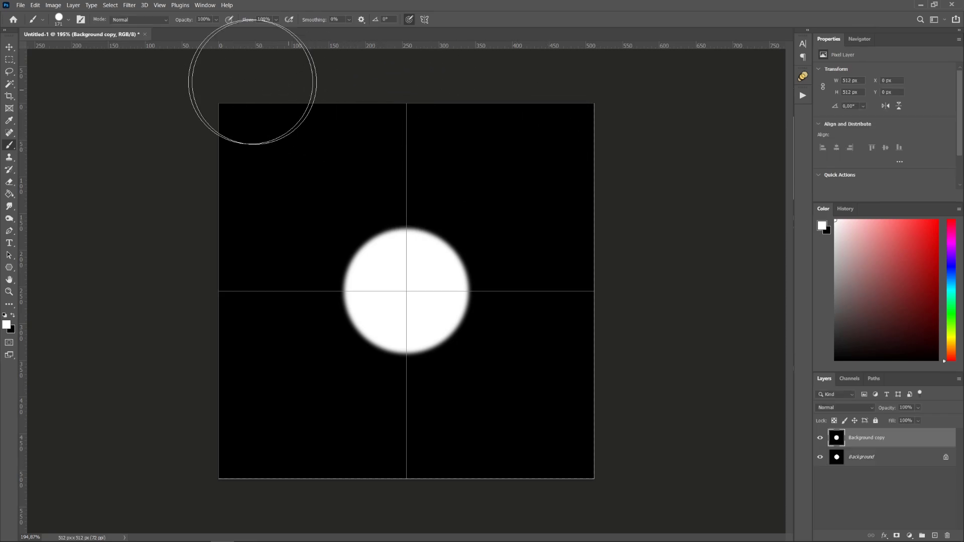
# Apply a much stronger Gaussian Blur to the Background copy layer and set its blend mode to Screen.
pyautogui.click(129, 5)
pyautogui.moveTo(140, 119)
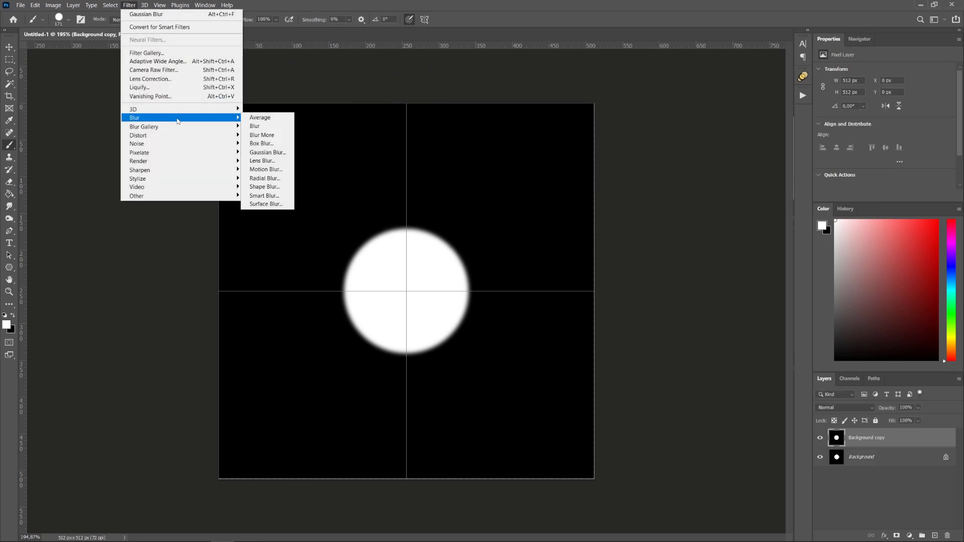
pyautogui.click(269, 154)
pyautogui.moveTo(173, 219); pyautogui.dragTo(199, 223)
pyautogui.click(261, 93)
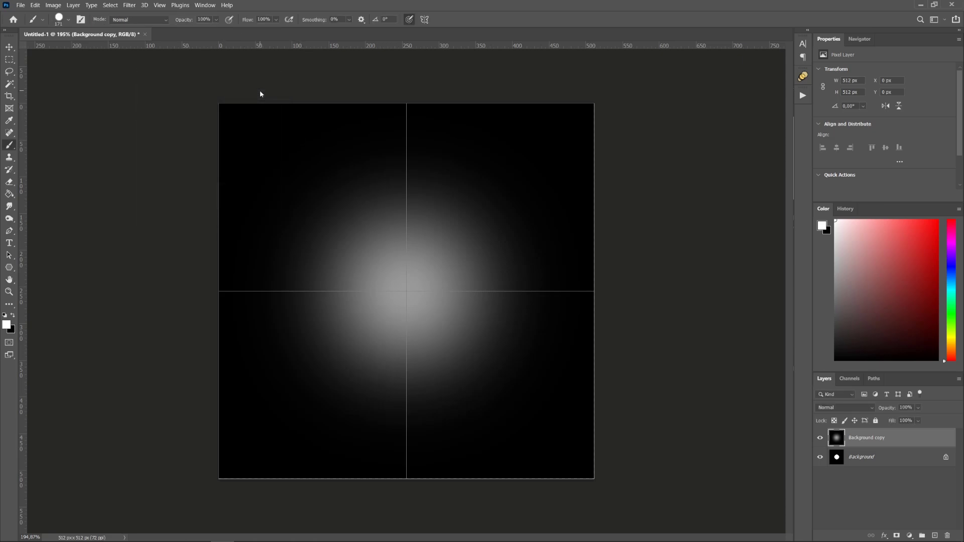
pyautogui.click(845, 408)
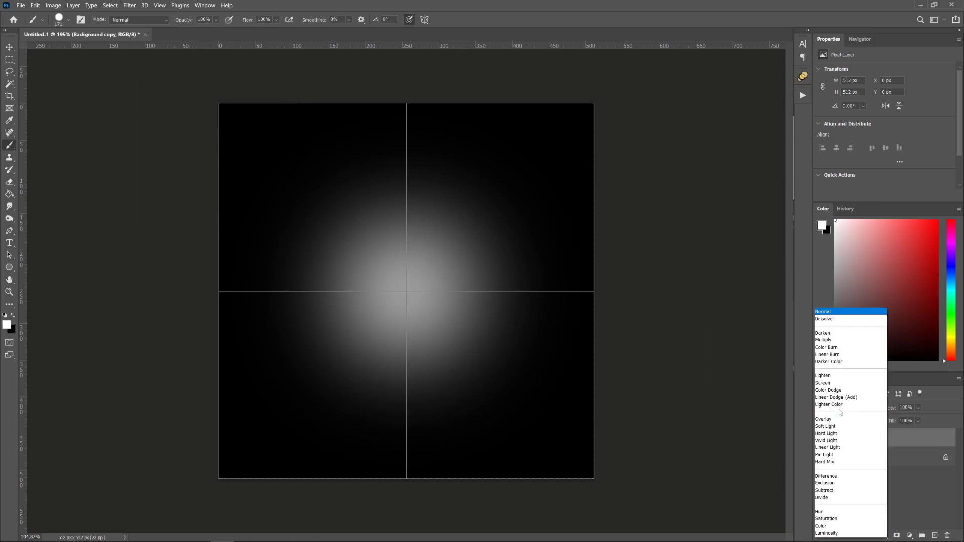
pyautogui.click(838, 385)
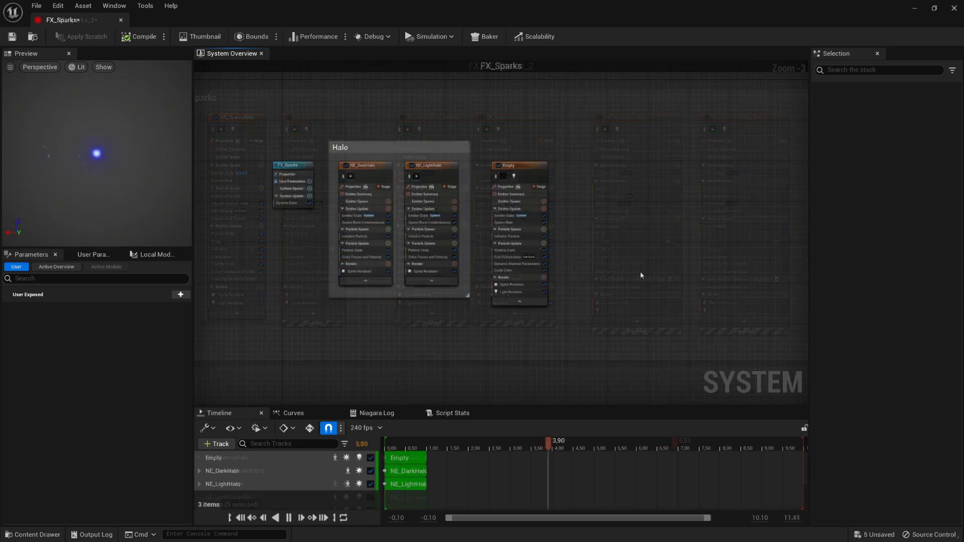
# Add a Fountain emitter to the FX_Sparks system and set its Emitter State life cycle mode to System.
pyautogui.rightClick(593, 191)
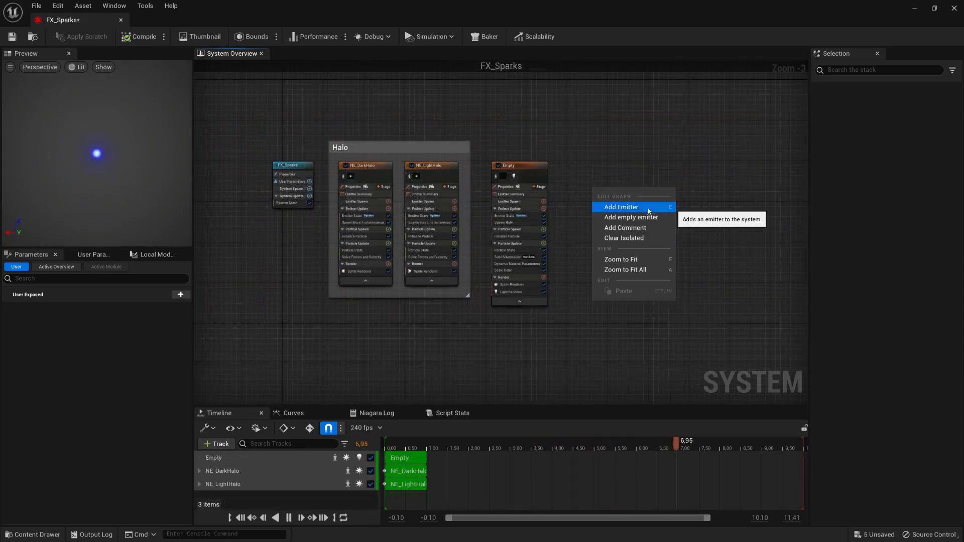
pyautogui.click(649, 211)
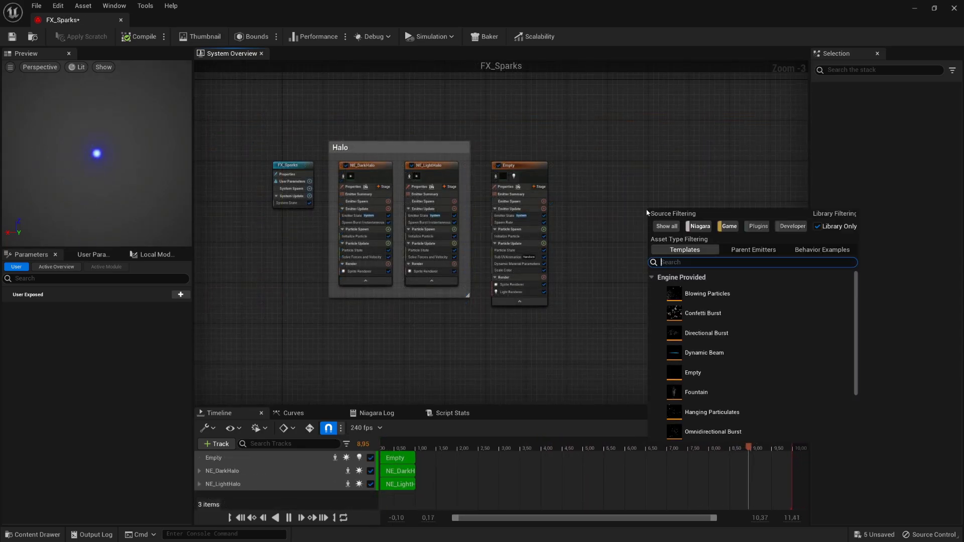
pyautogui.doubleClick(720, 396)
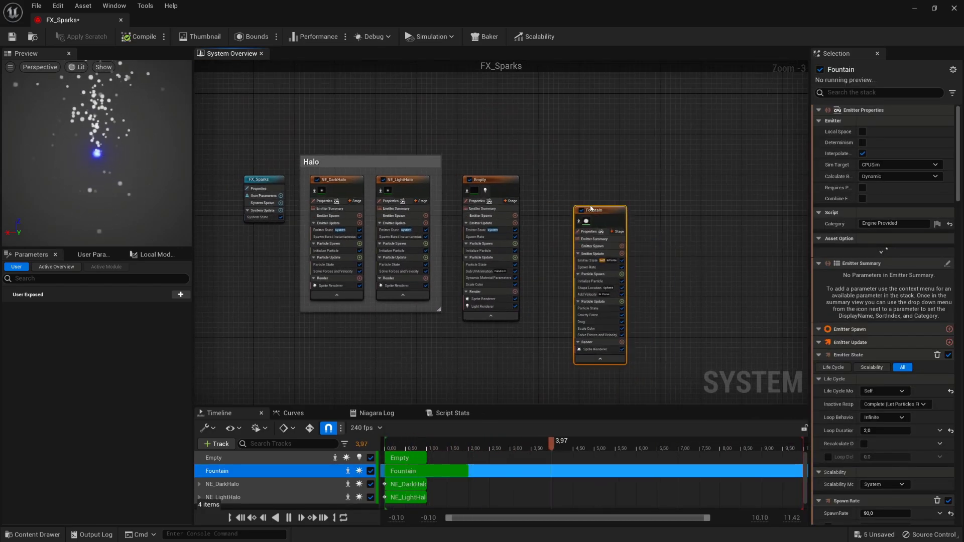
pyautogui.scroll(3, 685, 252)
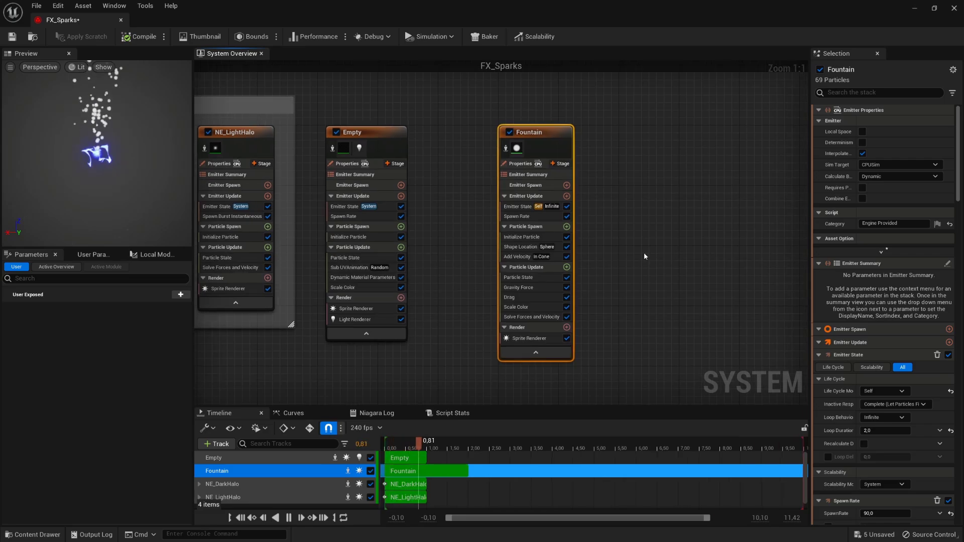
pyautogui.click(518, 211)
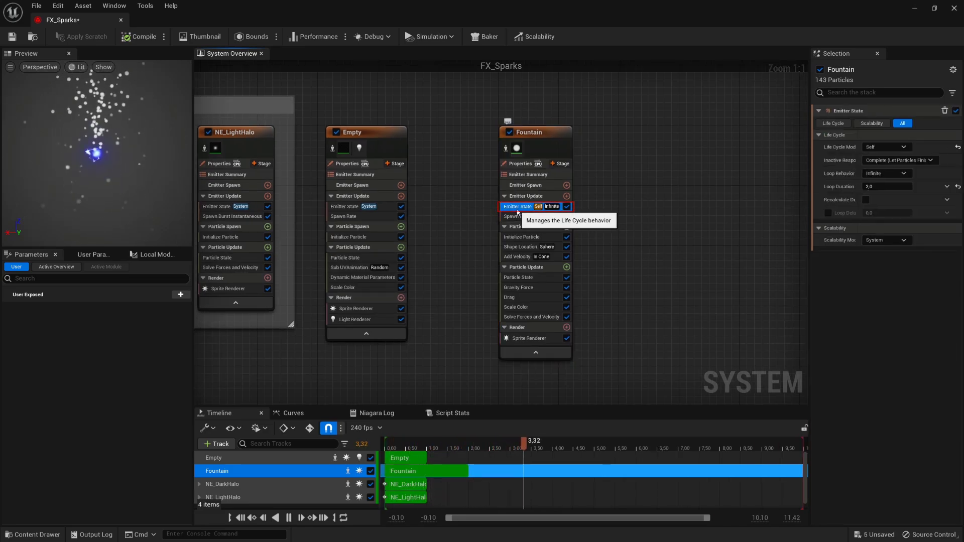
pyautogui.click(902, 149)
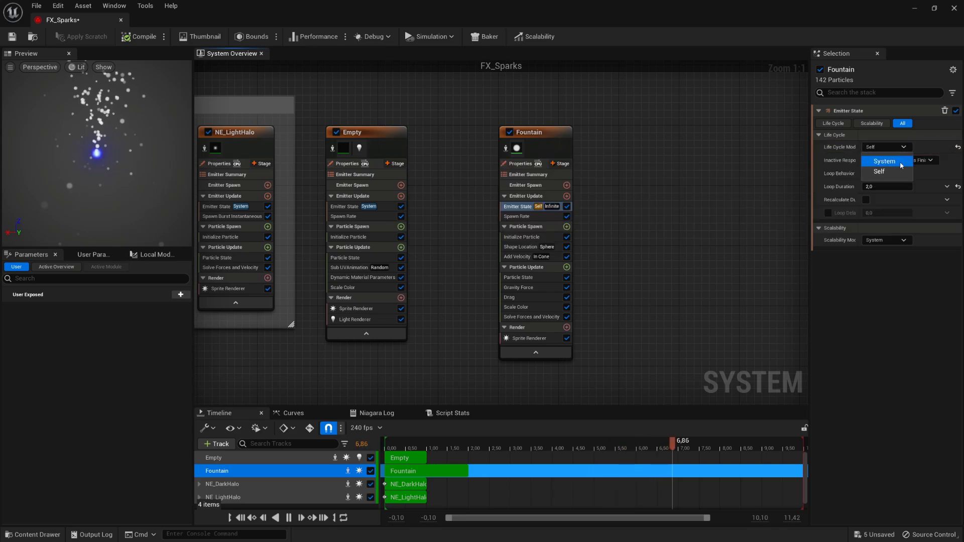
pyautogui.click(884, 161)
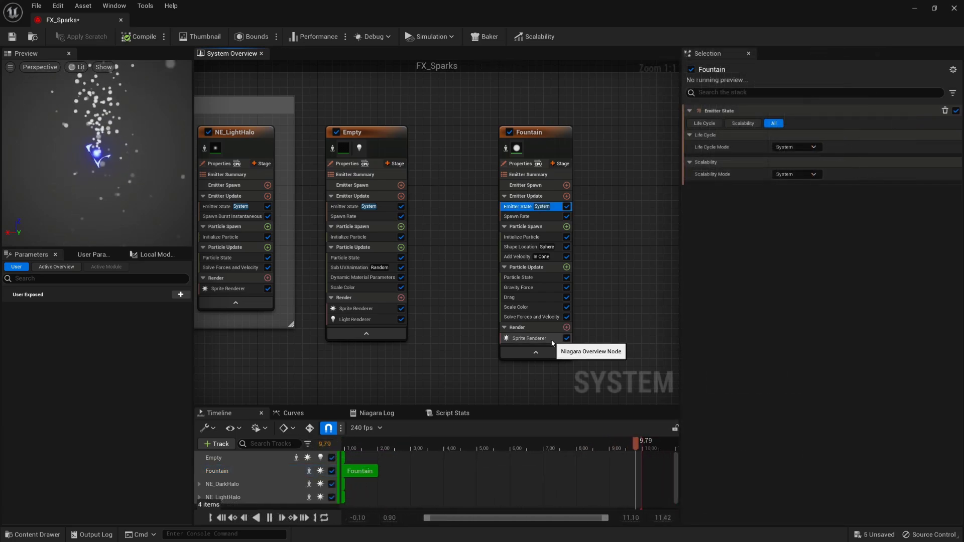
# Assign the FX_MA_GlowingDot material to the Fountain's Sprite Renderer and set its alignment to Velocity Aligned.
pyautogui.click(555, 341)
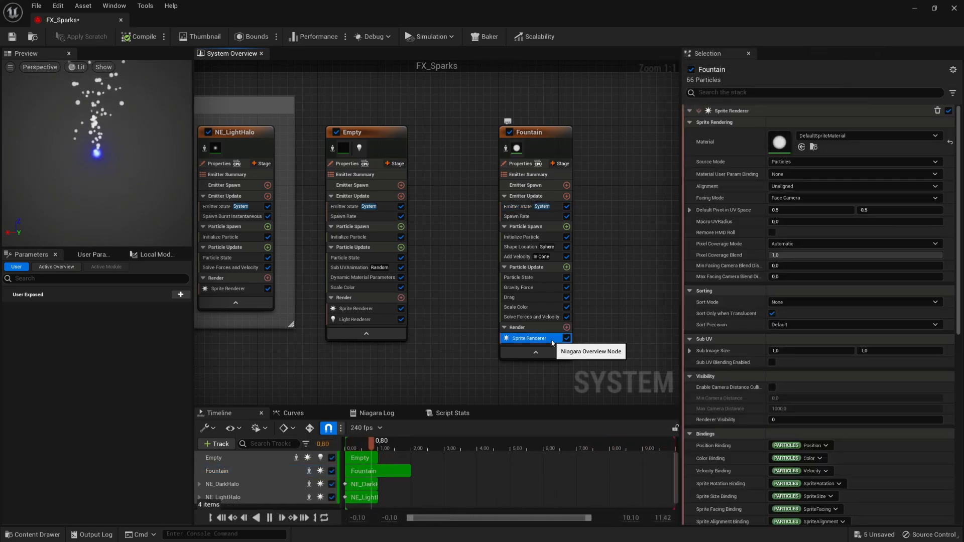
pyautogui.click(888, 136)
pyautogui.click(840, 270)
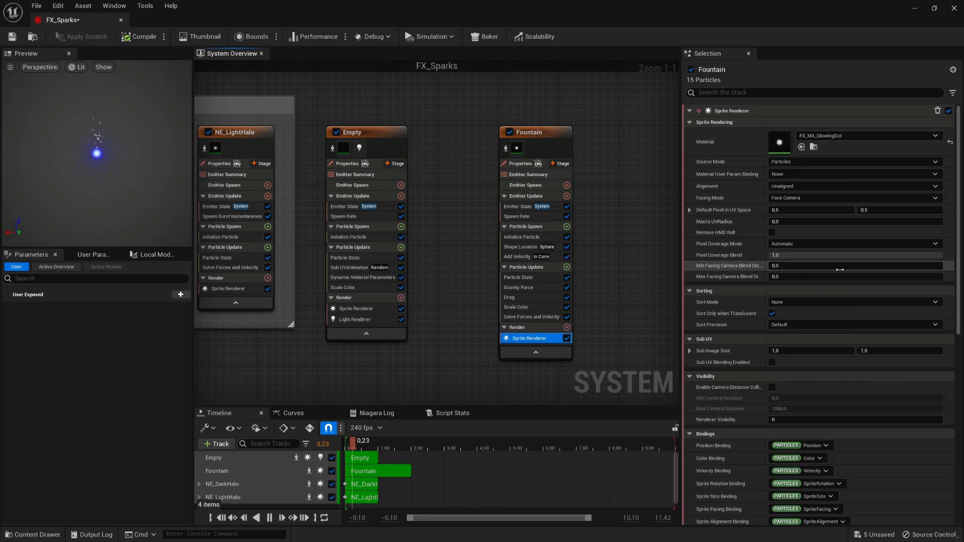
pyautogui.click(809, 186)
pyautogui.click(789, 204)
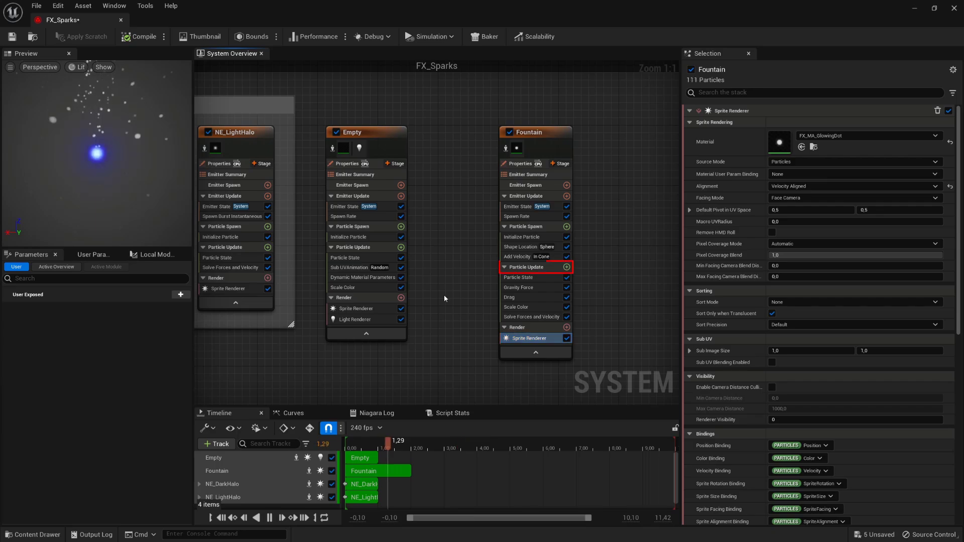
# Add a Scale Sprite Size by Speed module to the Fountain emitter's Particle Update stage.
pyautogui.click(567, 267)
pyautogui.write('size')
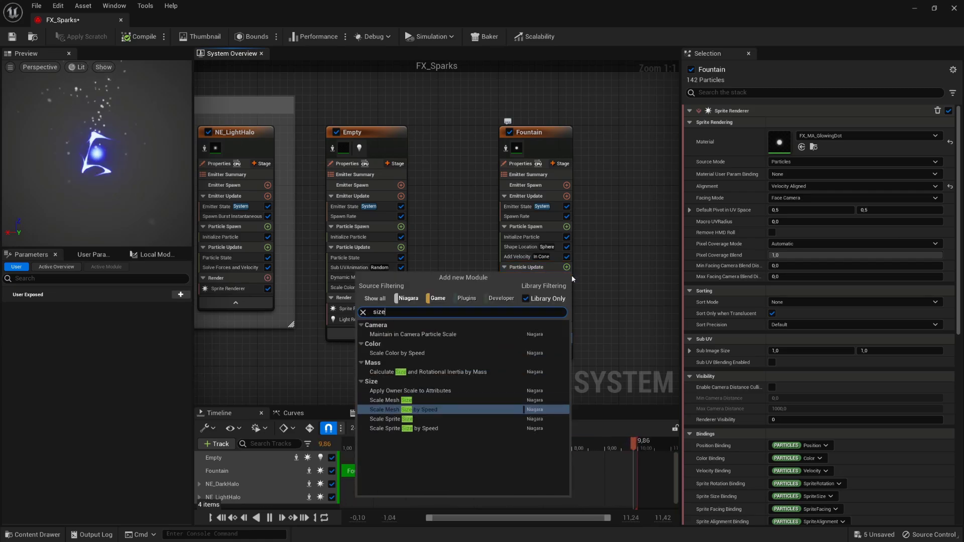
pyautogui.click(450, 429)
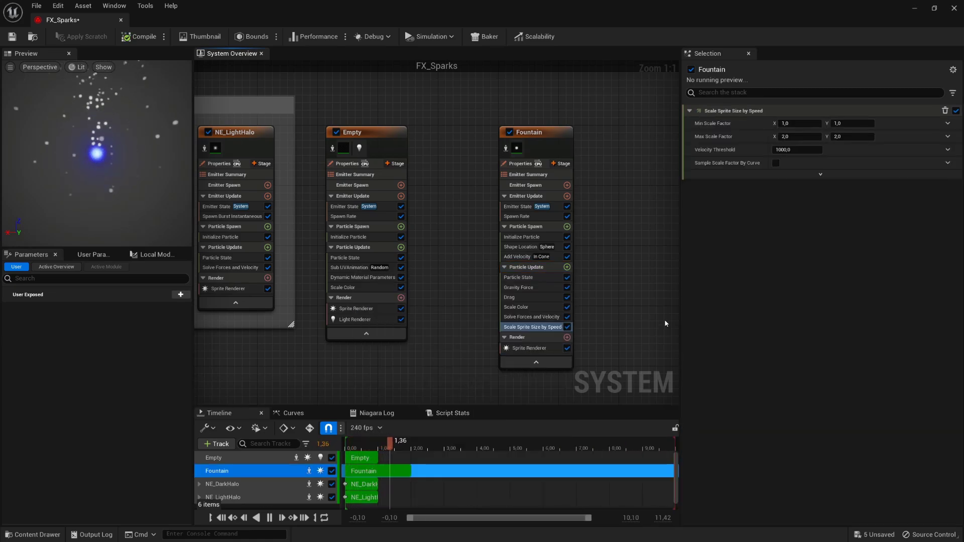
# In Scale Sprite Size by Speed, set the Min Scale Factor Y to 1,5 and the Max Scale Factor to X 1, Y 4.
pyautogui.click(801, 138)
pyautogui.write('1')
pyautogui.press('Return')
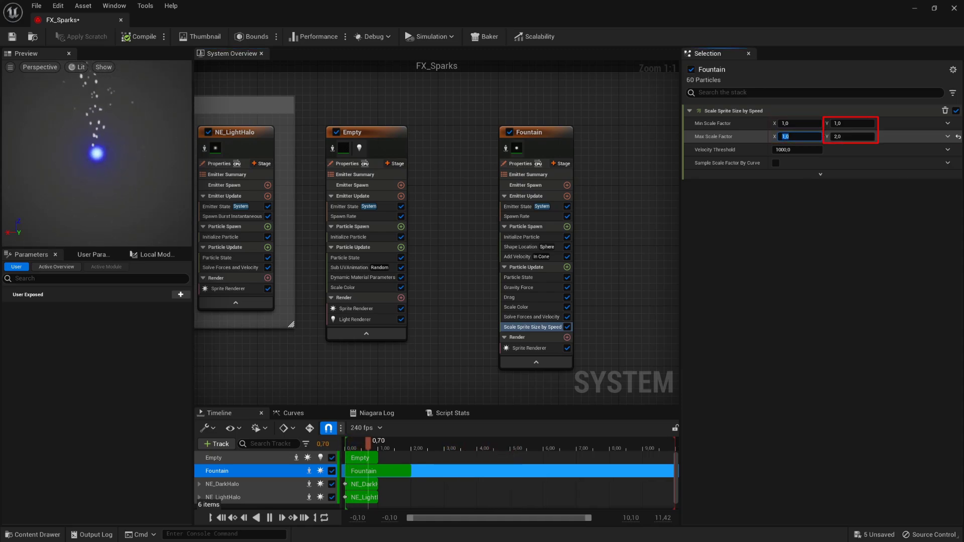
pyautogui.click(846, 123)
pyautogui.write('1,5')
pyautogui.press('Return')
pyautogui.click(850, 138)
pyautogui.write('4')
pyautogui.press('Return')
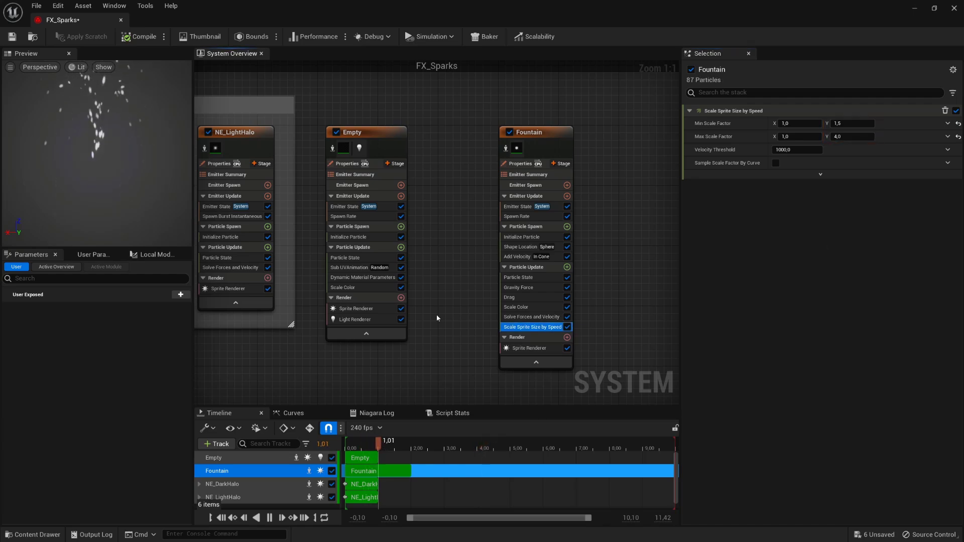
# Change the Fountain's Shape Location primitive to Cone and set the cone length to 0.
pyautogui.click(523, 246)
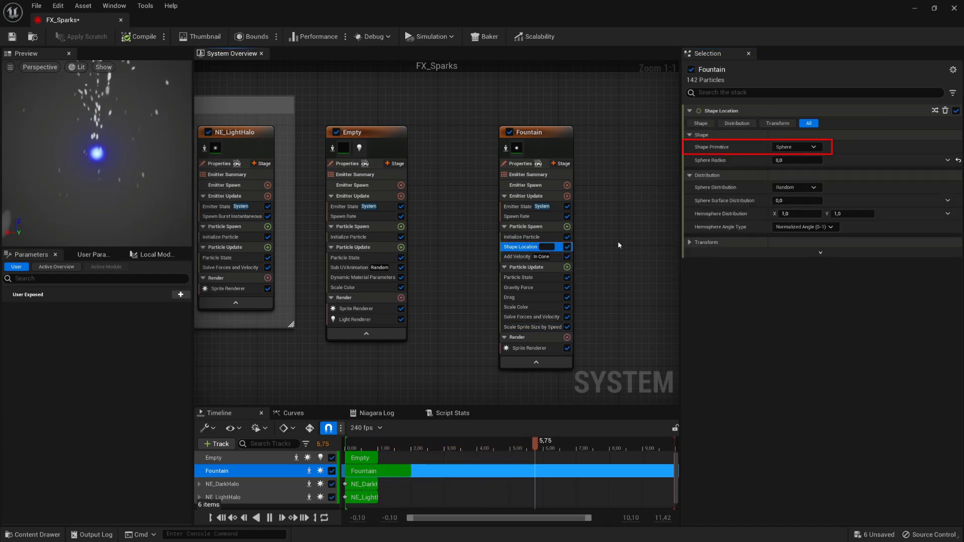
pyautogui.click(813, 148)
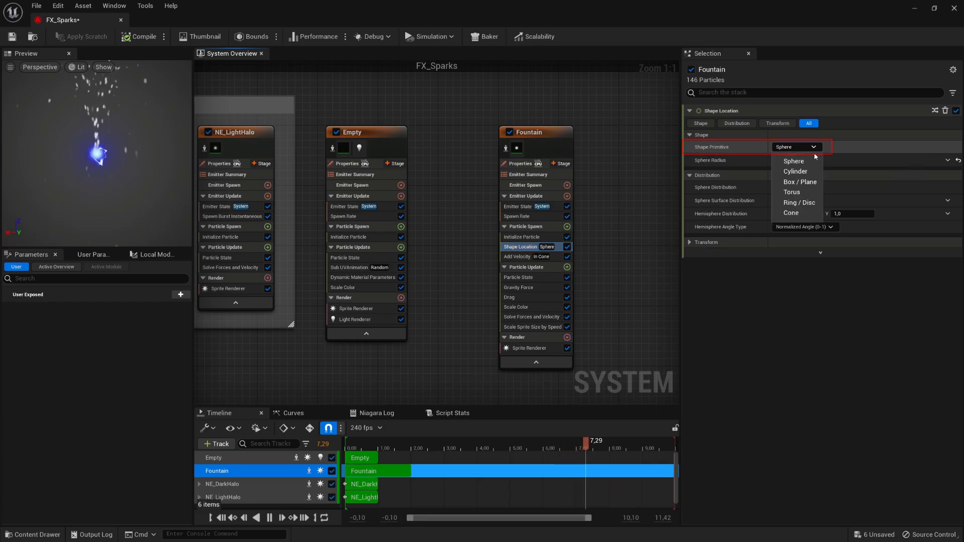
pyautogui.click(792, 213)
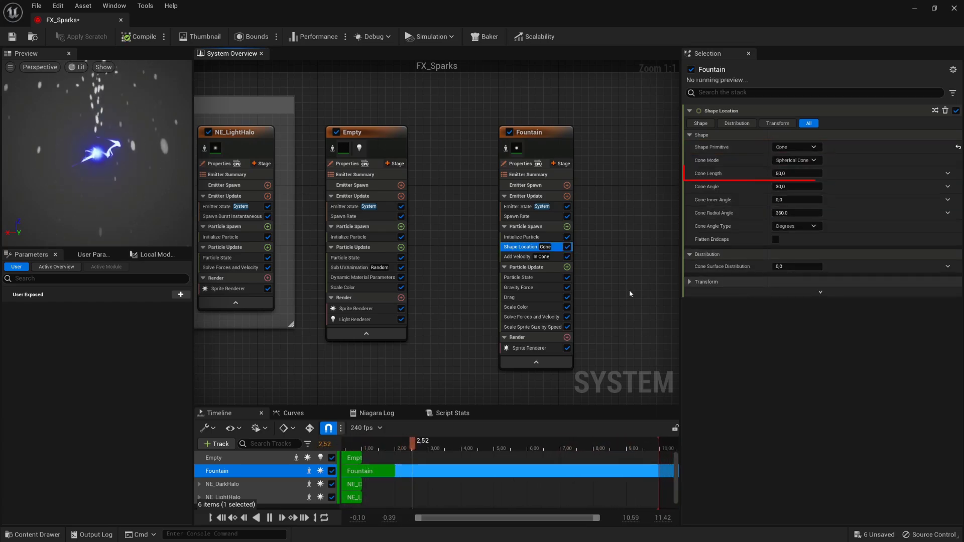
pyautogui.click(800, 173)
pyautogui.write('0')
pyautogui.press('Return')
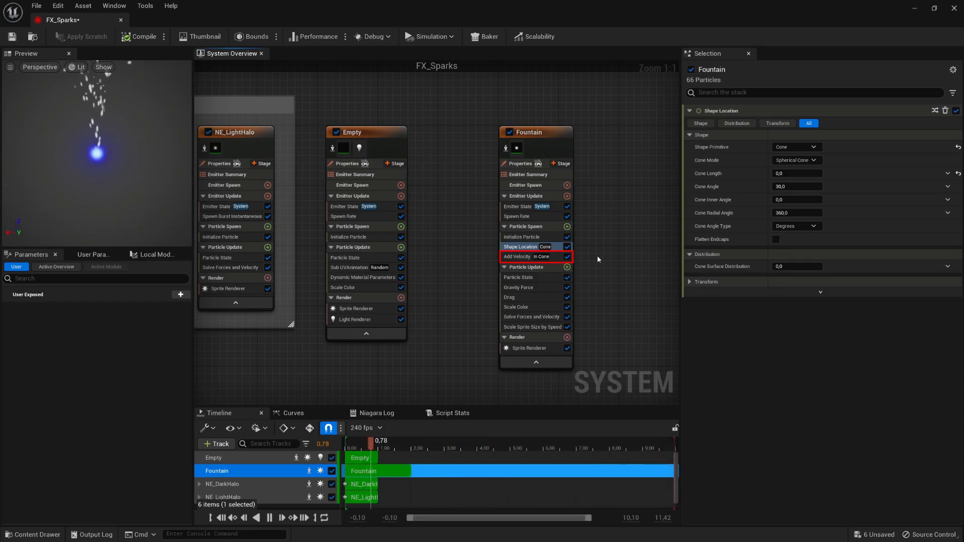
# Set the Fountain's Add Velocity speed range to 200–700 and disable both Distribution Along Cone Axis and Speed Falloff From Cone Axis.
pyautogui.click(532, 257)
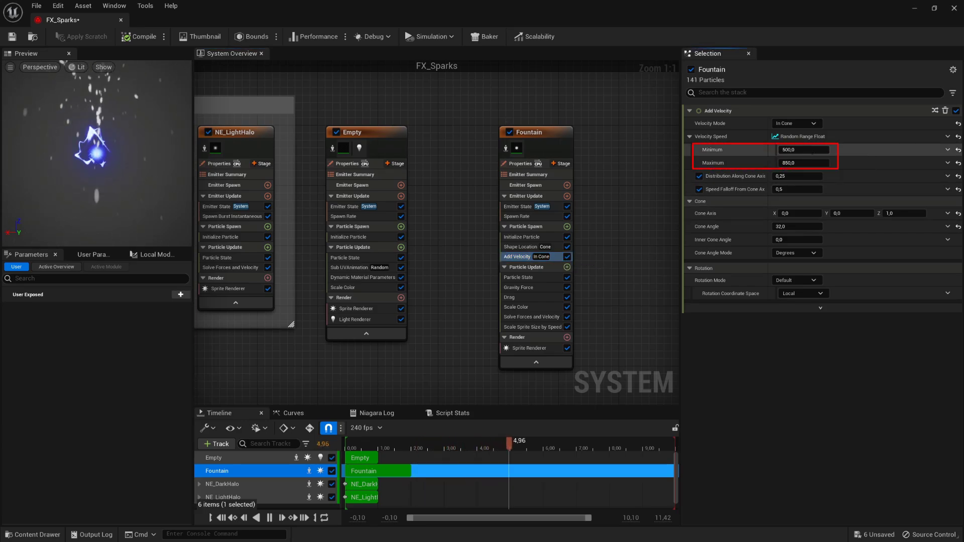
pyautogui.click(804, 163)
pyautogui.write('700')
pyautogui.press('Return')
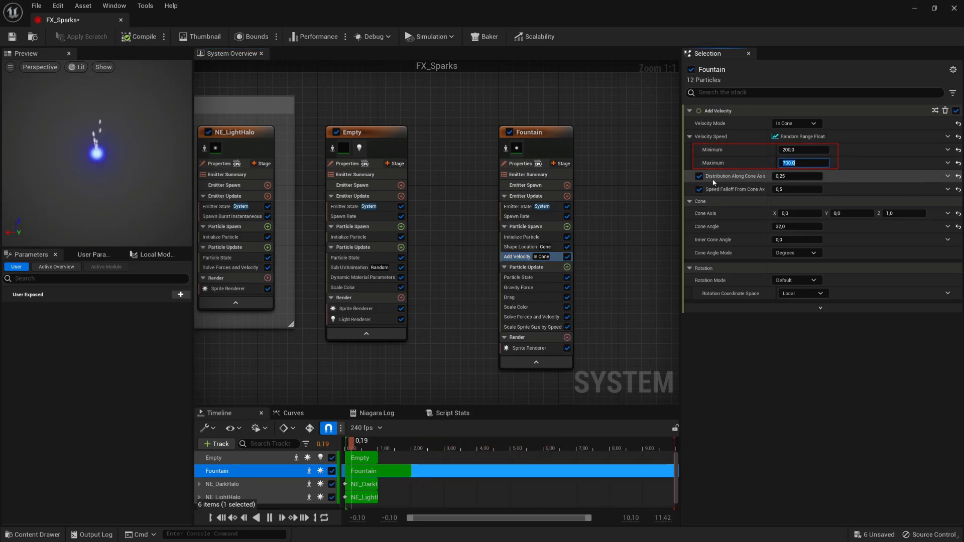
pyautogui.click(699, 176)
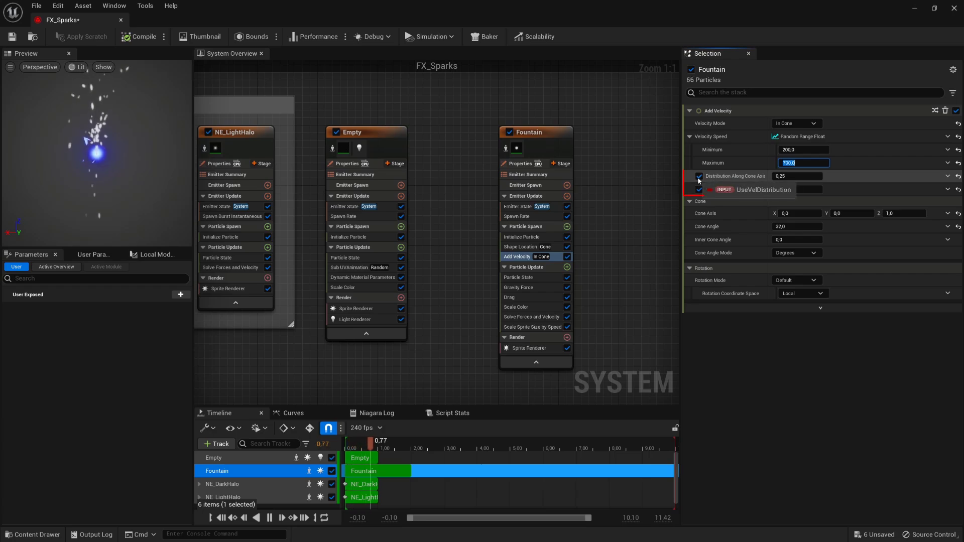
pyautogui.click(699, 189)
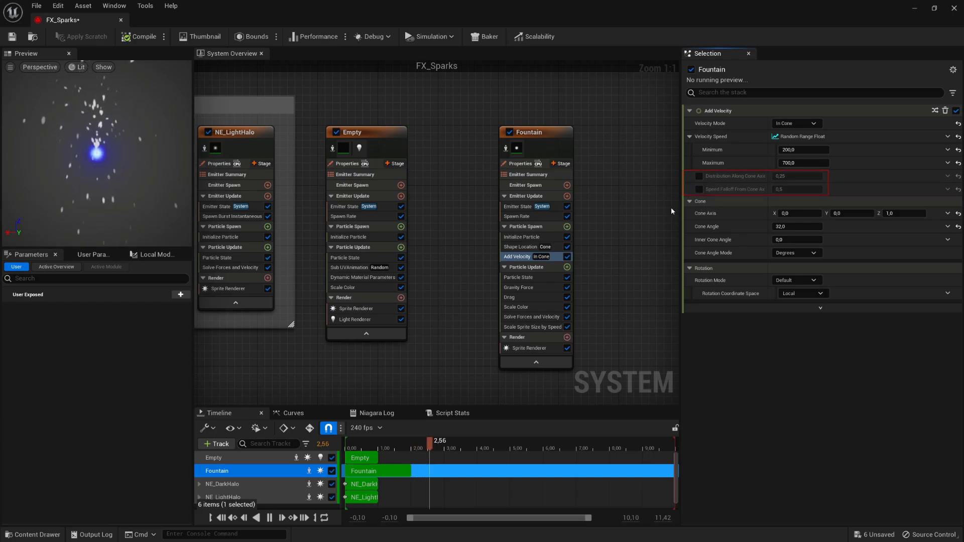
# Set the Add Velocity cone axis to X 0,5 and Y -0,5, with a cone angle of 45.
pyautogui.click(798, 213)
pyautogui.write('0,5')
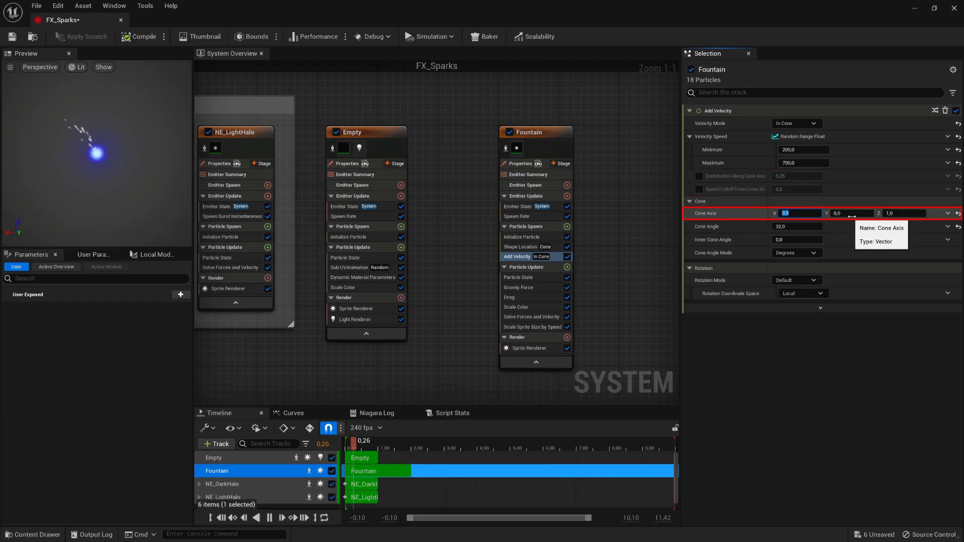
pyautogui.click(854, 213)
pyautogui.write('-0,5')
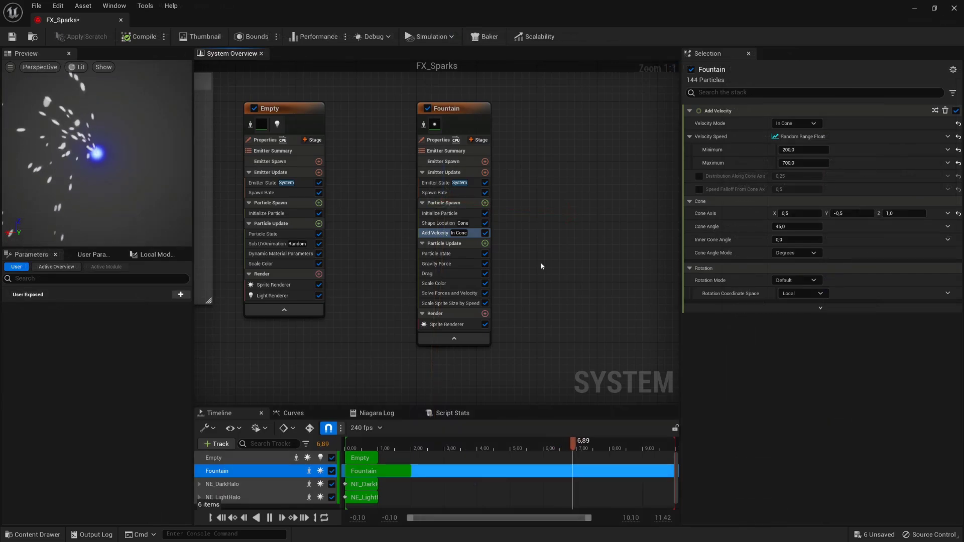
# Make the Fountain's spawn rate a Random Range Float from 11 to 15, evaluated every frame.
pyautogui.click(469, 193)
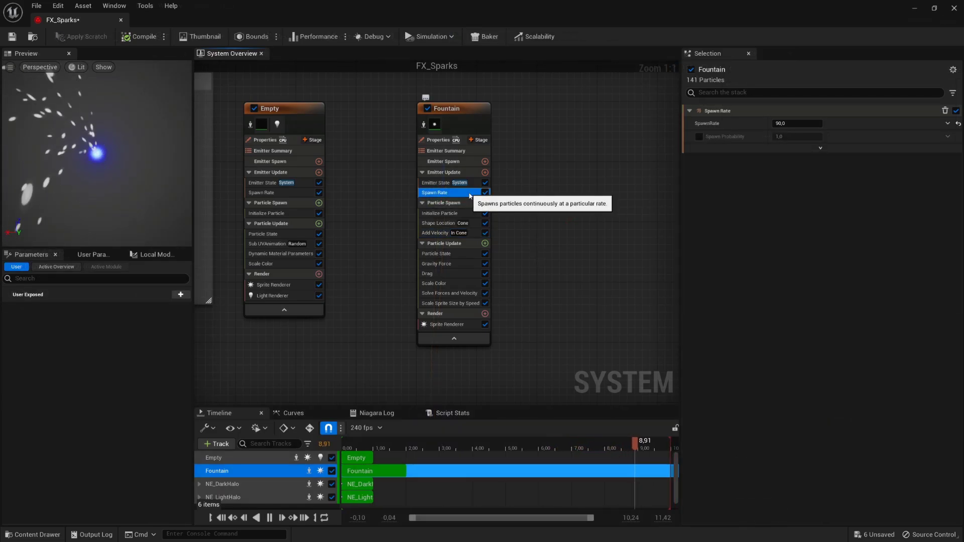
pyautogui.click(948, 123)
pyautogui.click(812, 231)
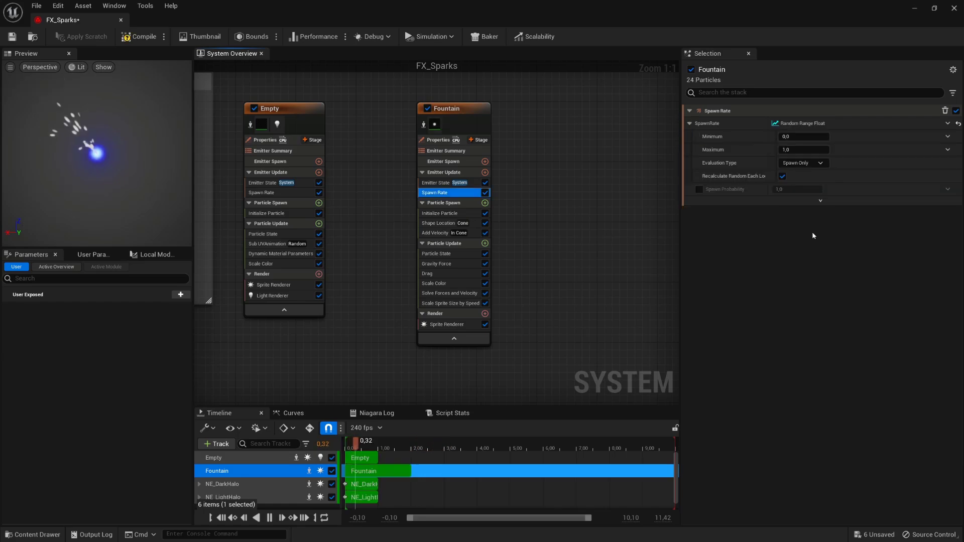
pyautogui.click(803, 136)
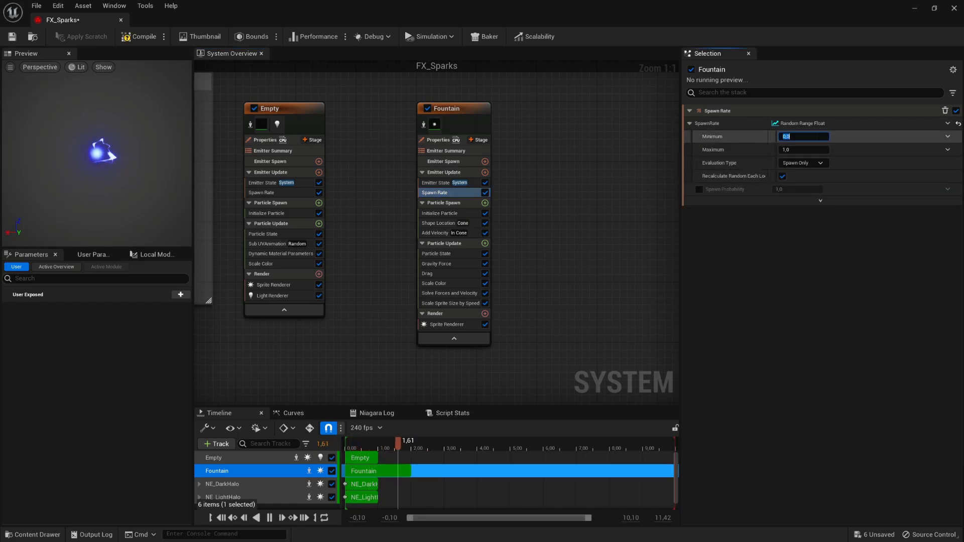
pyautogui.write('11')
pyautogui.press('Tab')
pyautogui.write('15')
pyautogui.press('Return')
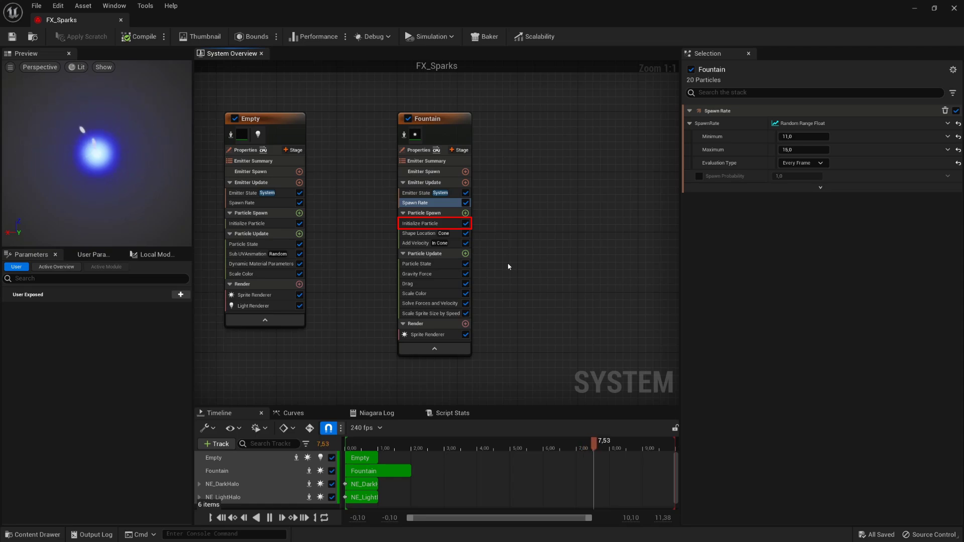
# In the Fountain's Initialize Particle module, set the random lifetime to a minimum of 2 and a maximum of 6.
pyautogui.click(456, 224)
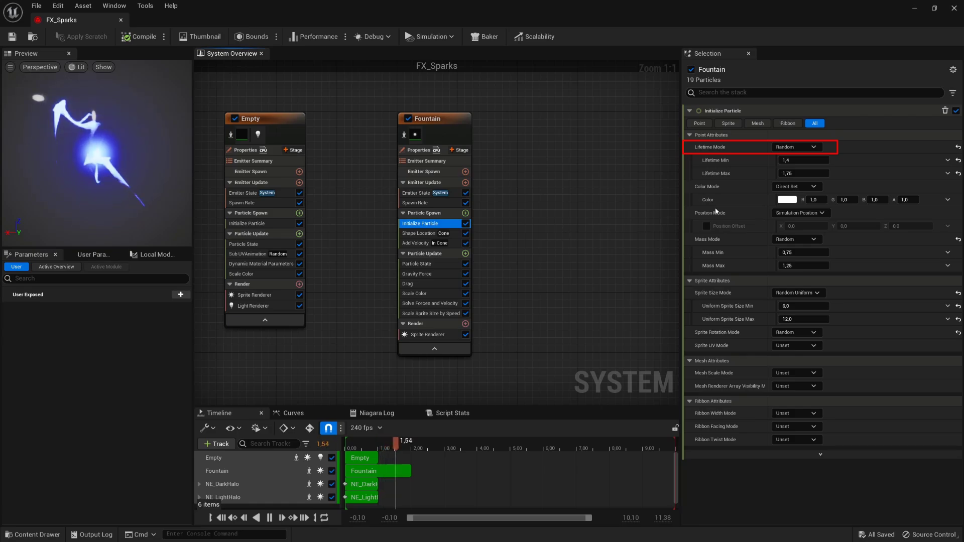
pyautogui.click(803, 160)
pyautogui.write('2')
pyautogui.click(799, 171)
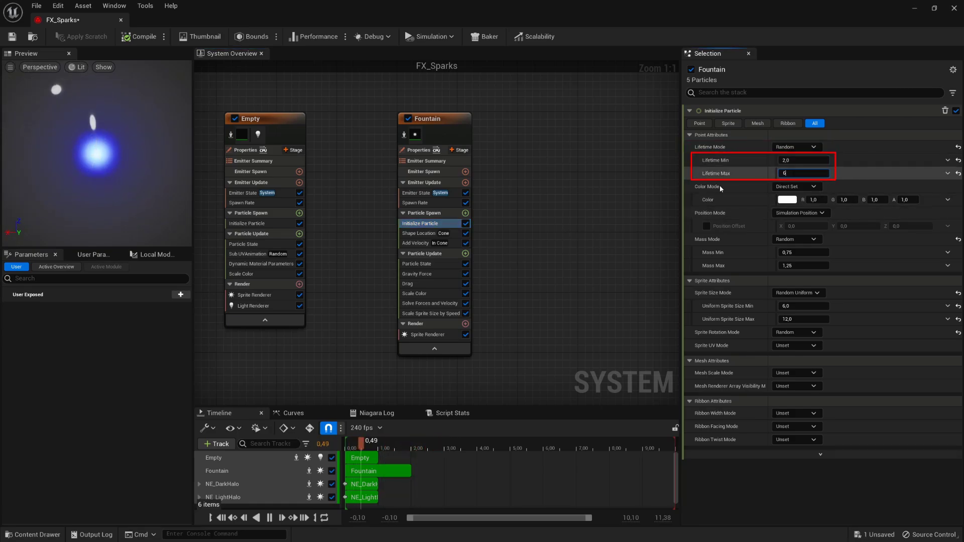
pyautogui.write('6')
pyautogui.press('Return')
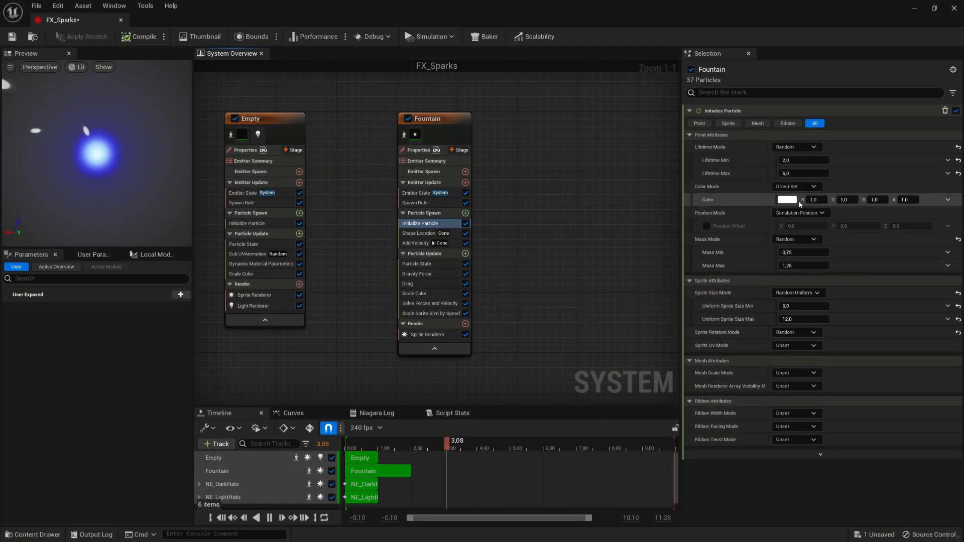
# Give the Fountain particles a bright blue colour by setting red to 0 and blue to 15.
pyautogui.click(816, 200)
pyautogui.write('0')
pyautogui.press('Return')
pyautogui.click(877, 200)
pyautogui.write('15')
pyautogui.press('Return')
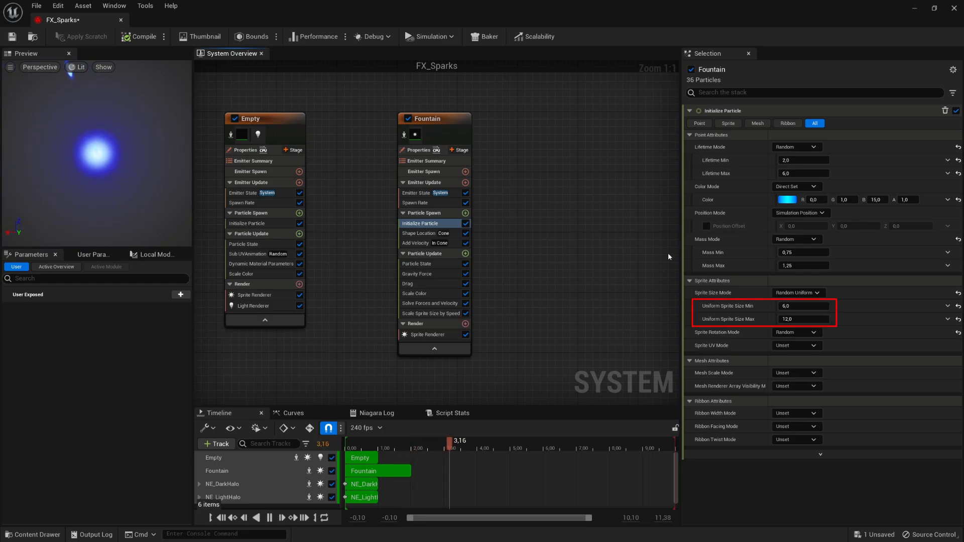
# Set the Fountain particles' uniform sprite size to a minimum of 3 and a maximum of 7.
pyautogui.click(806, 304)
pyautogui.write('3')
pyautogui.press('Tab')
pyautogui.write('7')
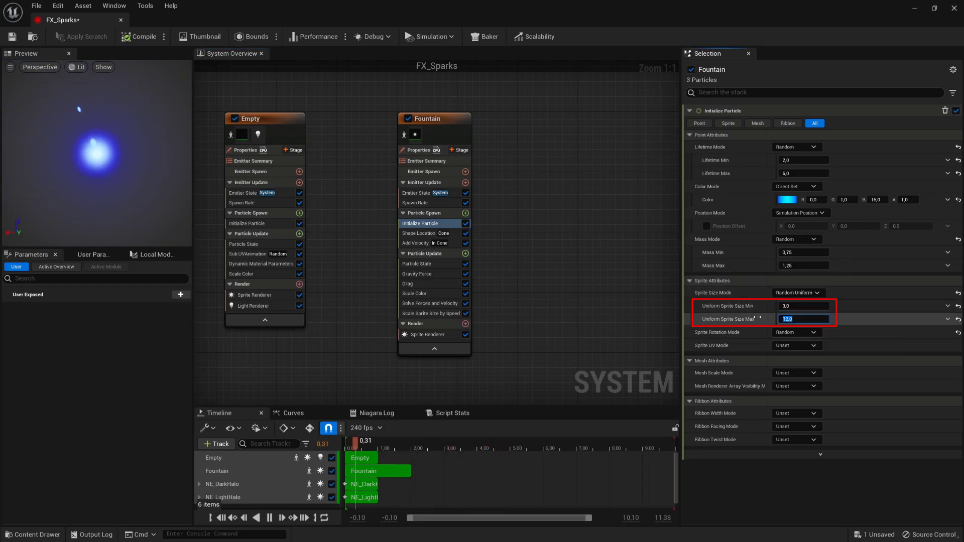
pyautogui.press('Return')
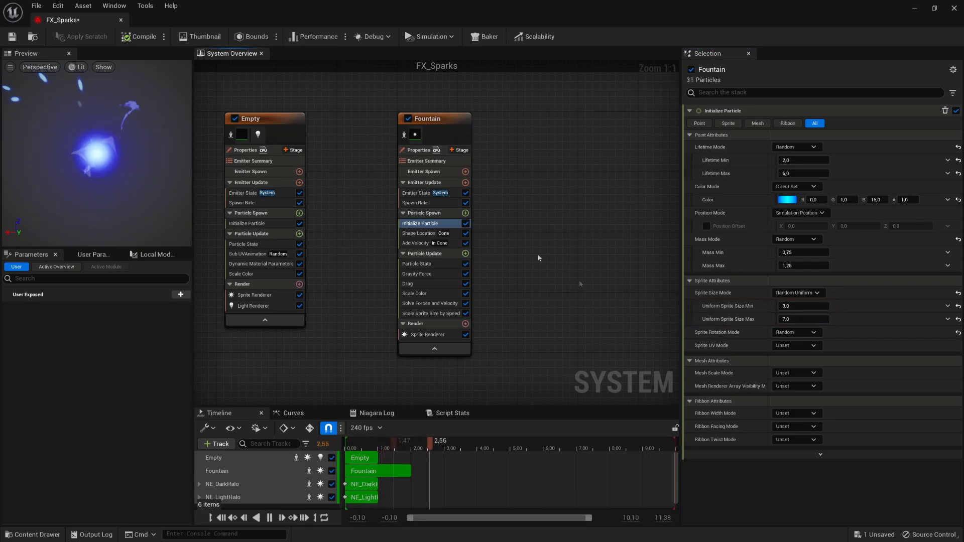
# Raise the end tangent of the Fountain's Scale Color alpha curve so the particles fade out later in their life.
pyautogui.click(430, 294)
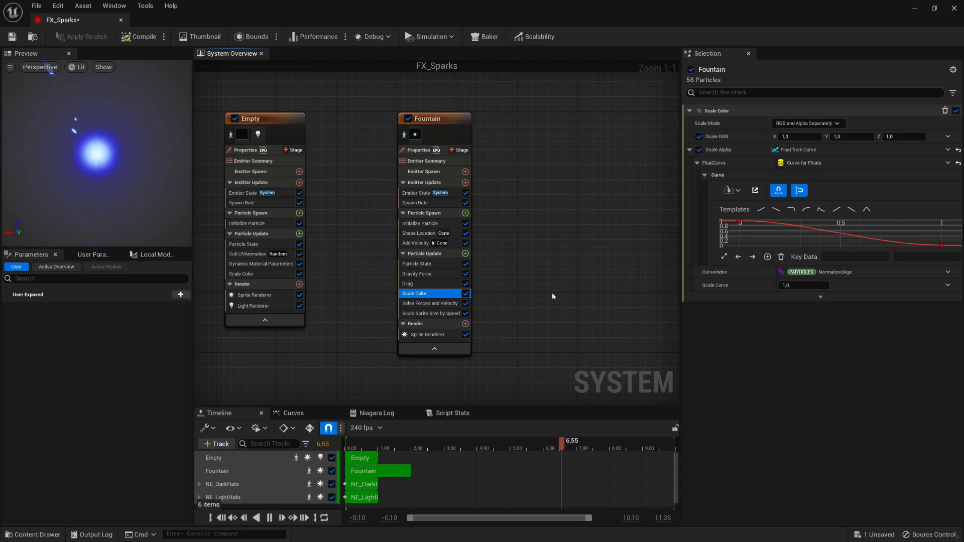
pyautogui.click(942, 241)
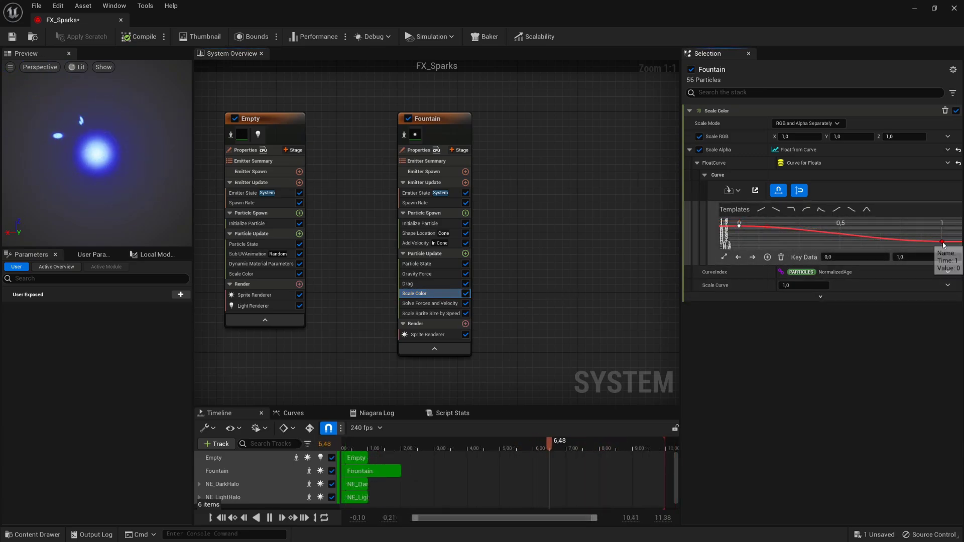
pyautogui.moveTo(915, 242); pyautogui.dragTo(914, 236)
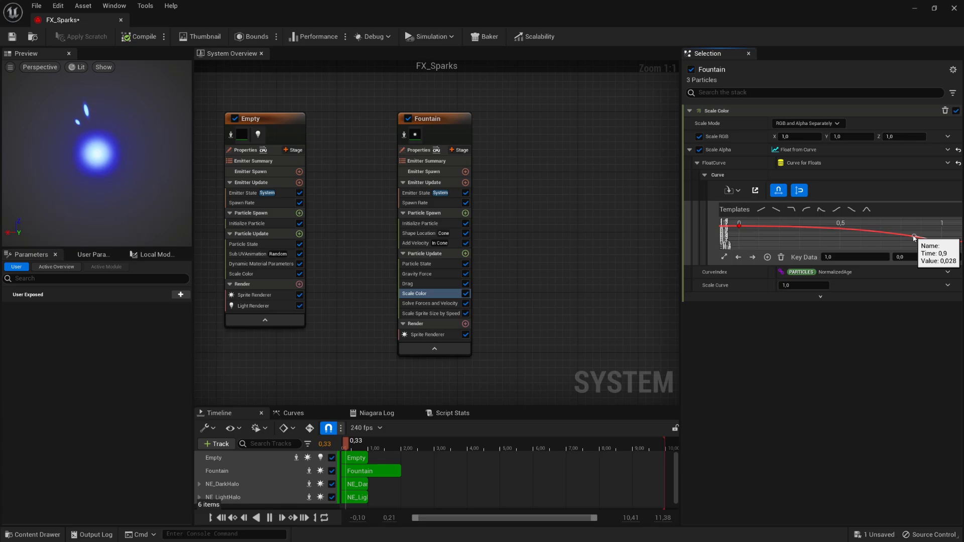
pyautogui.click(887, 240)
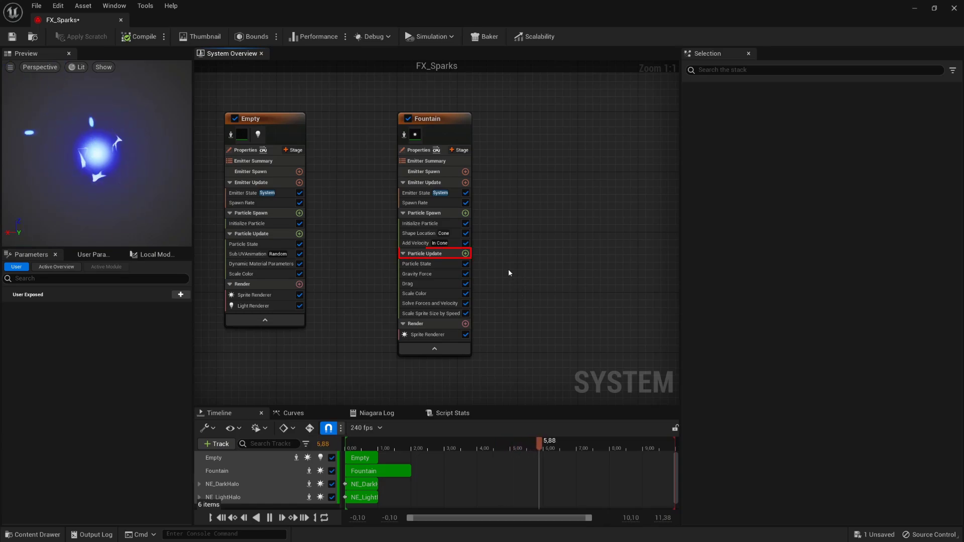
# Add a Collision module to the Fountain emitter's Particle Update group.
pyautogui.click(466, 254)
pyautogui.write('colli')
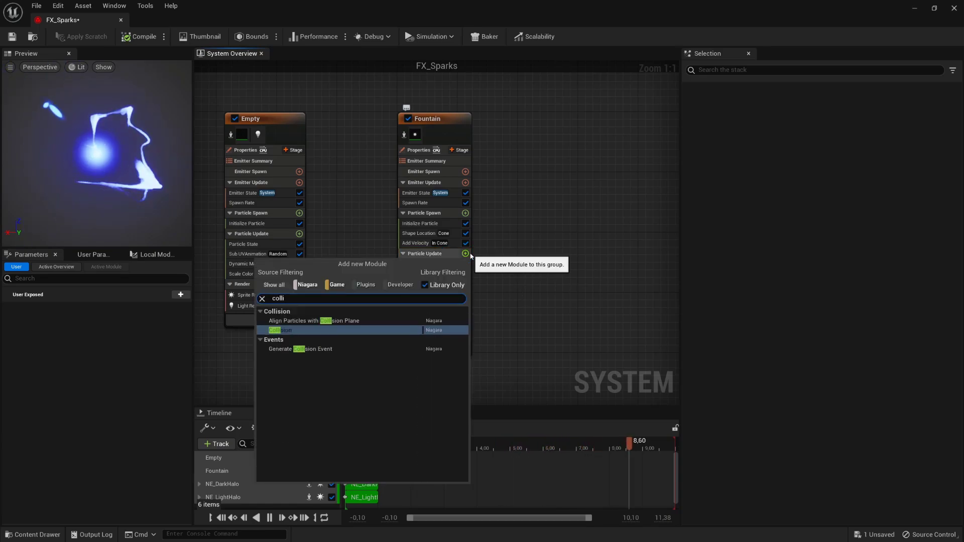
pyautogui.click(368, 329)
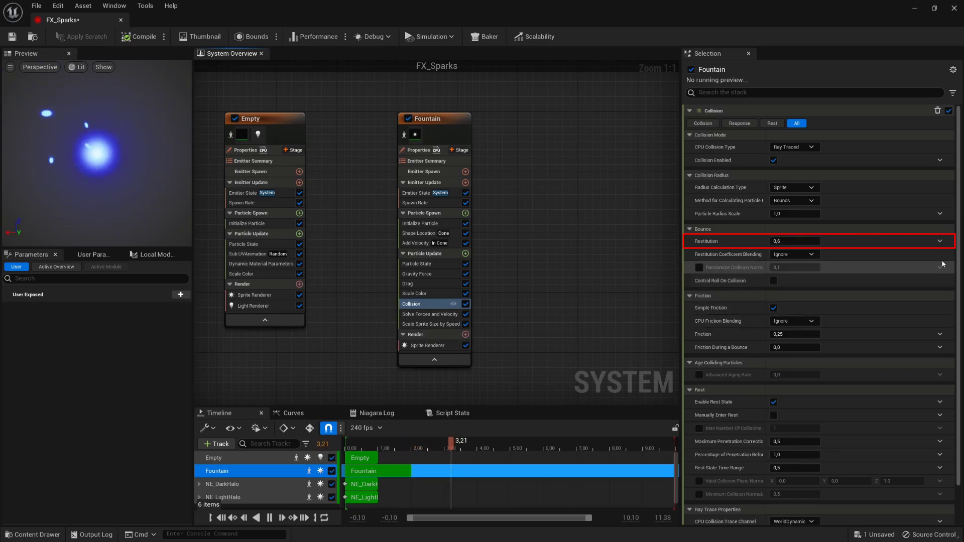
# Make the Collision module's Restitution a Random Range Float with a maximum of 0.2.
pyautogui.click(940, 241)
pyautogui.click(842, 334)
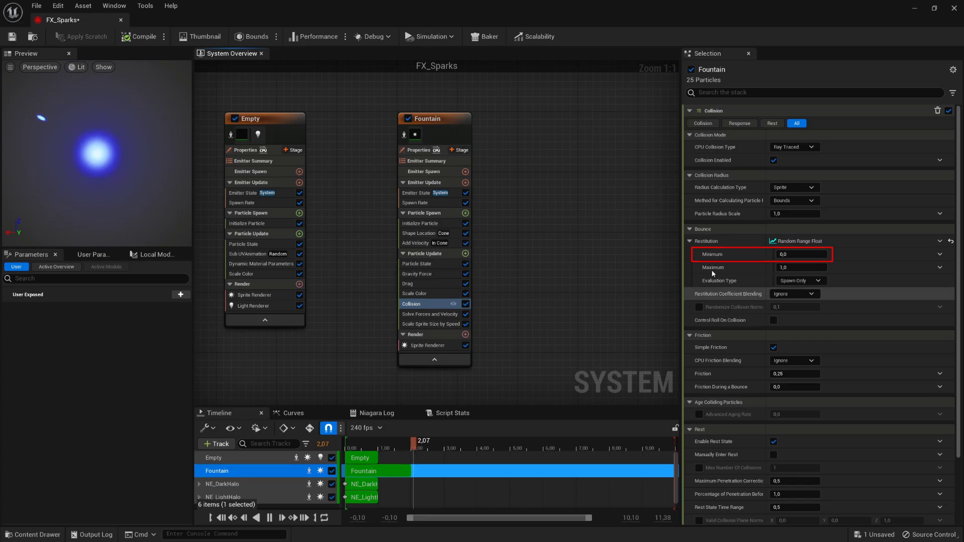
pyautogui.click(804, 268)
pyautogui.write('0,2')
pyautogui.press('Return')
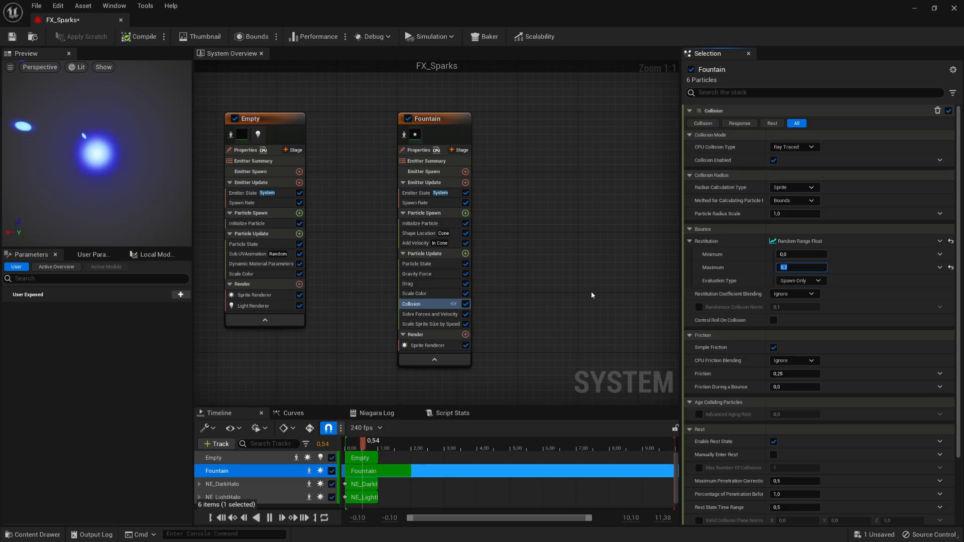
# Make Friction During a Bounce a Random Range Float with a maximum of 0.2.
pyautogui.click(940, 387)
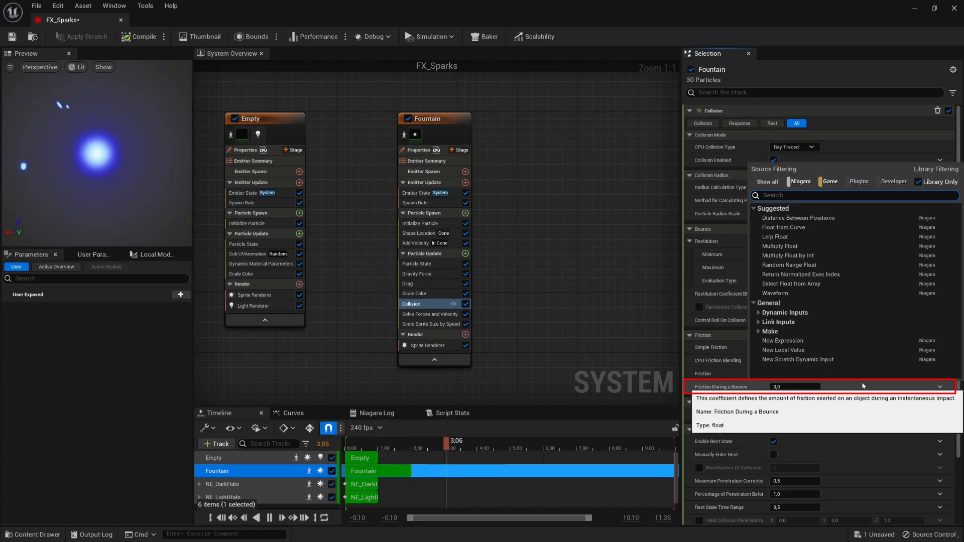
pyautogui.click(809, 264)
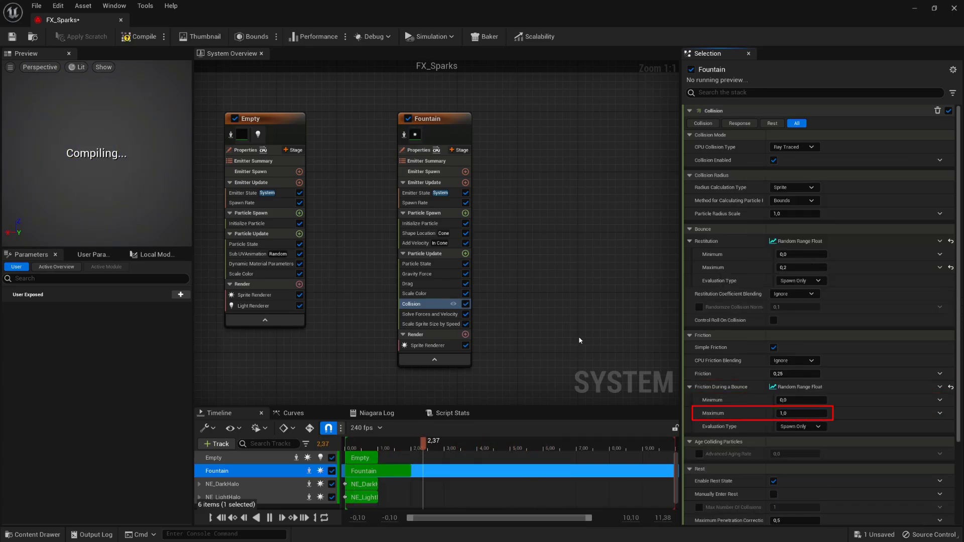
pyautogui.click(798, 414)
pyautogui.write('0,2')
pyautogui.press('Return')
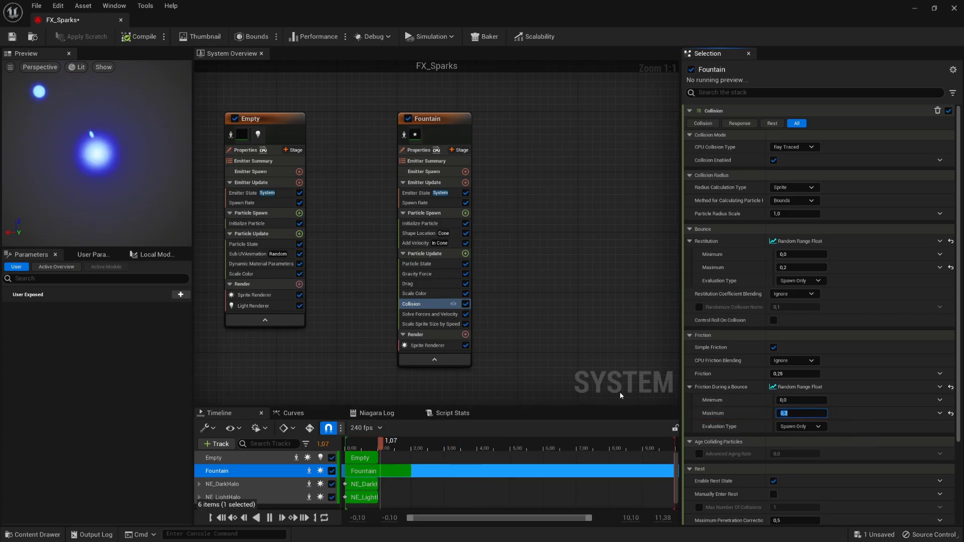
# Enable the Advanced Aging Rate for colliding particles and set it to 1.
pyautogui.click(698, 453)
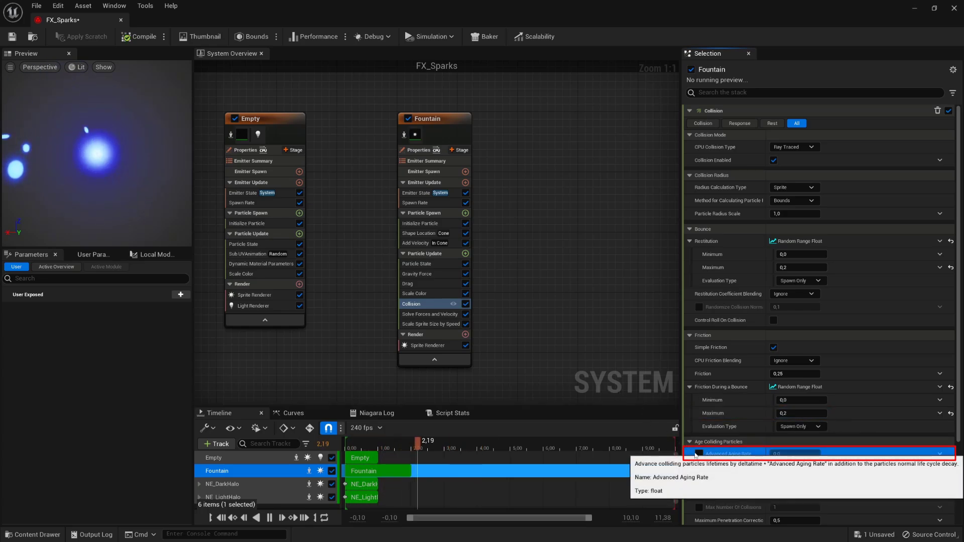
pyautogui.click(699, 454)
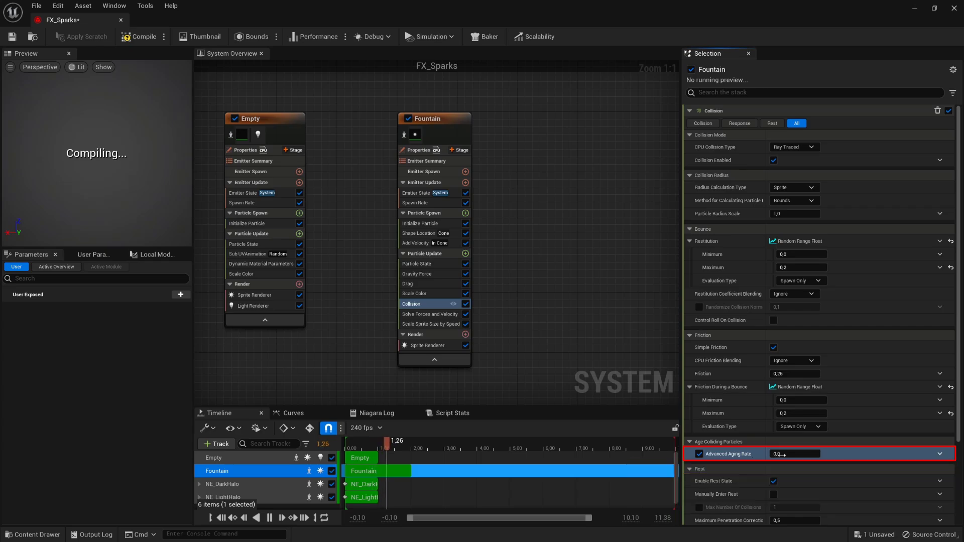
pyautogui.write('1')
pyautogui.press('Return')
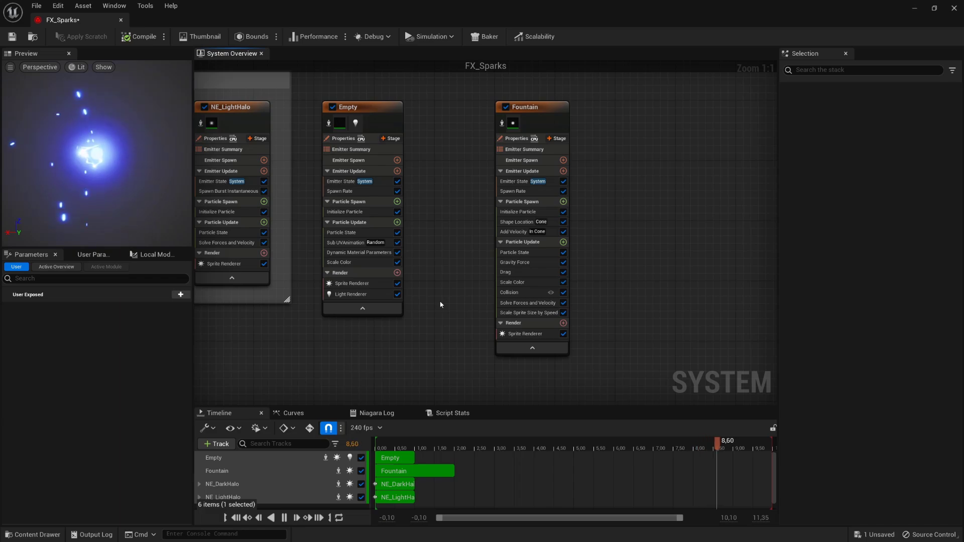
# Add a Light Renderer to the Fountain with inverse squared falloff off, translucency and alpha-scaled brightness on, and a default exponent of 70.
pyautogui.click(564, 323)
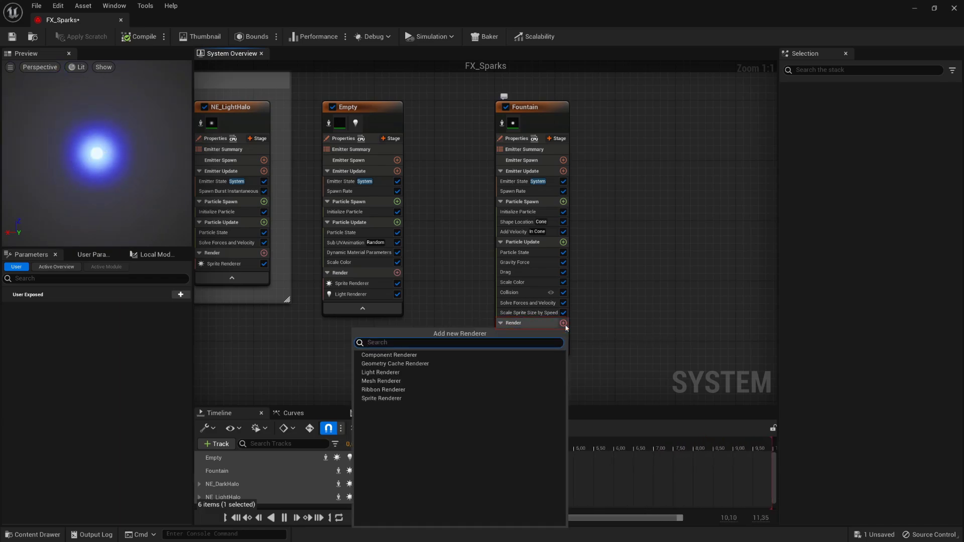
pyautogui.click(435, 372)
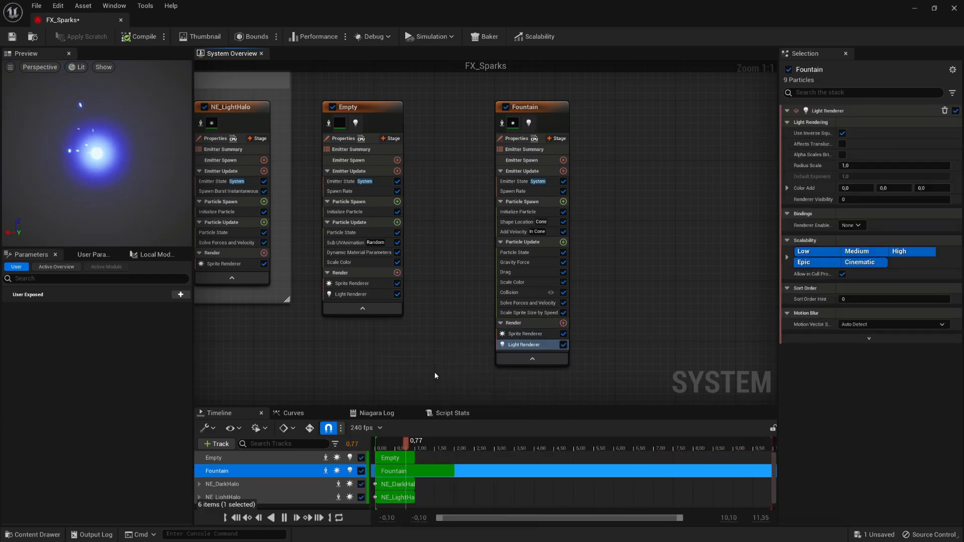
pyautogui.click(842, 133)
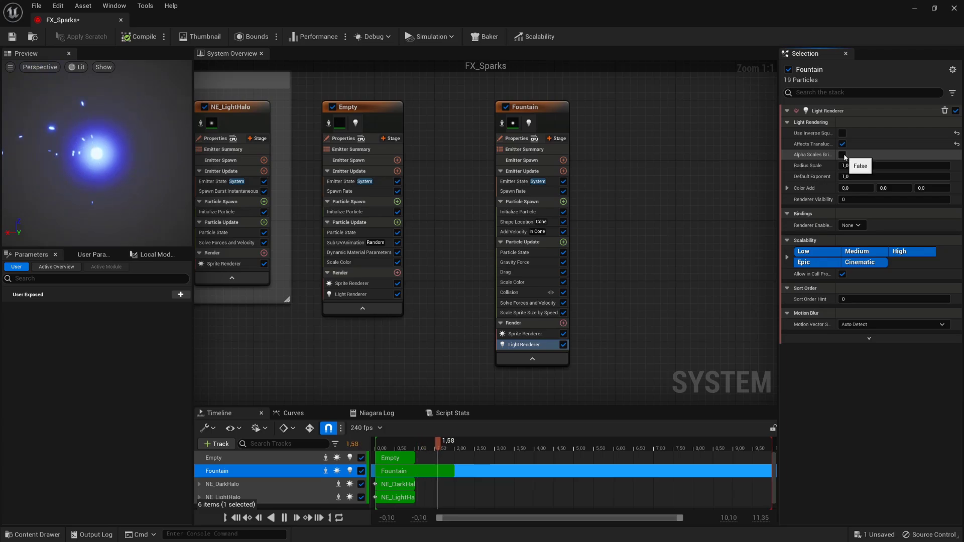
pyautogui.click(848, 175)
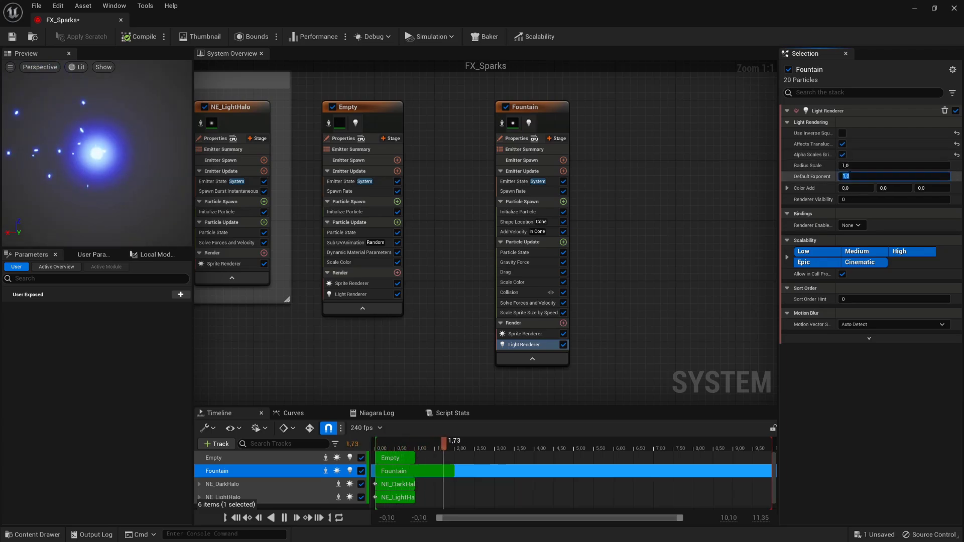
pyautogui.write('70')
pyautogui.press('Return')
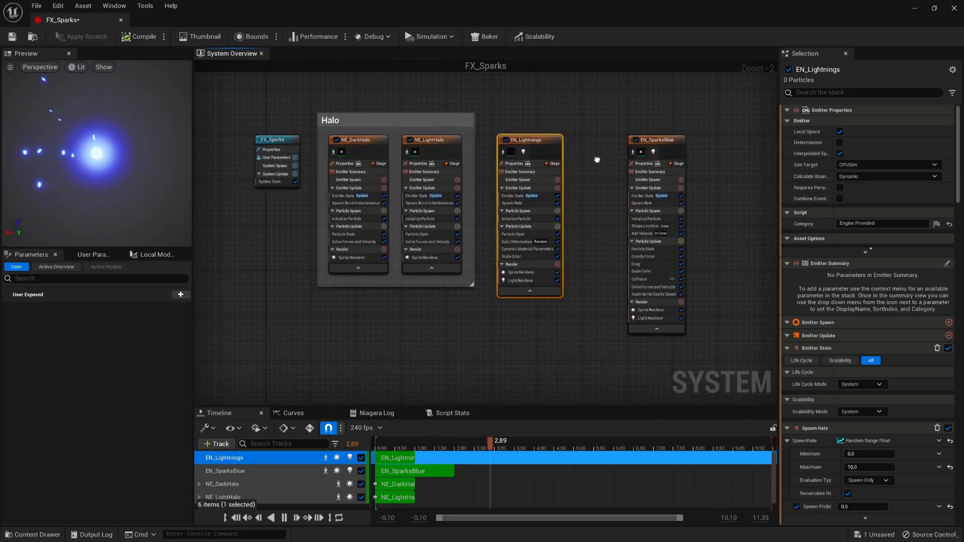
# Duplicate the EN_SparksBlue emitter, place the copy beside it, and rename it EN_SparksOrange.
pyautogui.click(597, 159)
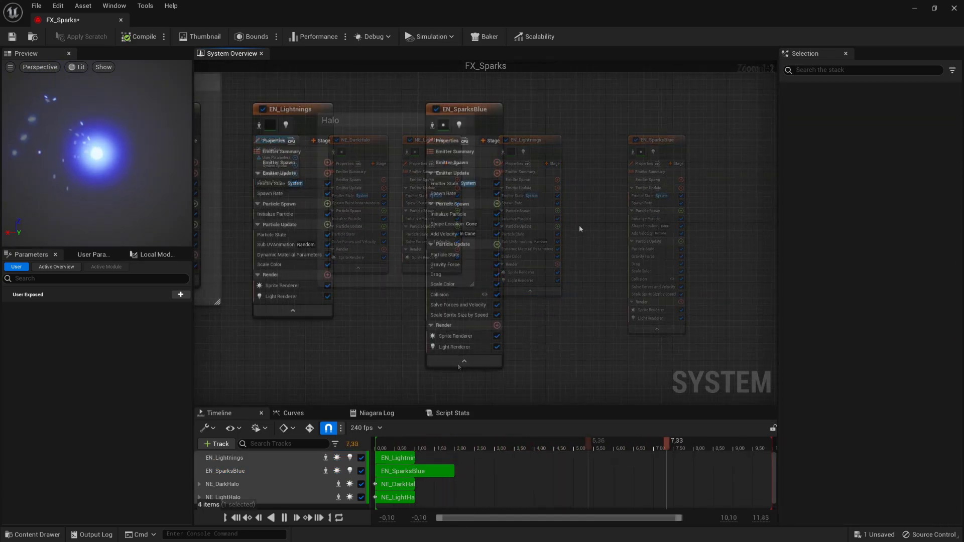
pyautogui.click(485, 109)
pyautogui.hotkey('ctrl', 'c')
pyautogui.hotkey('ctrl', 'v')
pyautogui.moveTo(630, 185); pyautogui.dragTo(567, 109)
pyautogui.doubleClick(594, 111)
pyautogui.write('EN_SparksOrange')
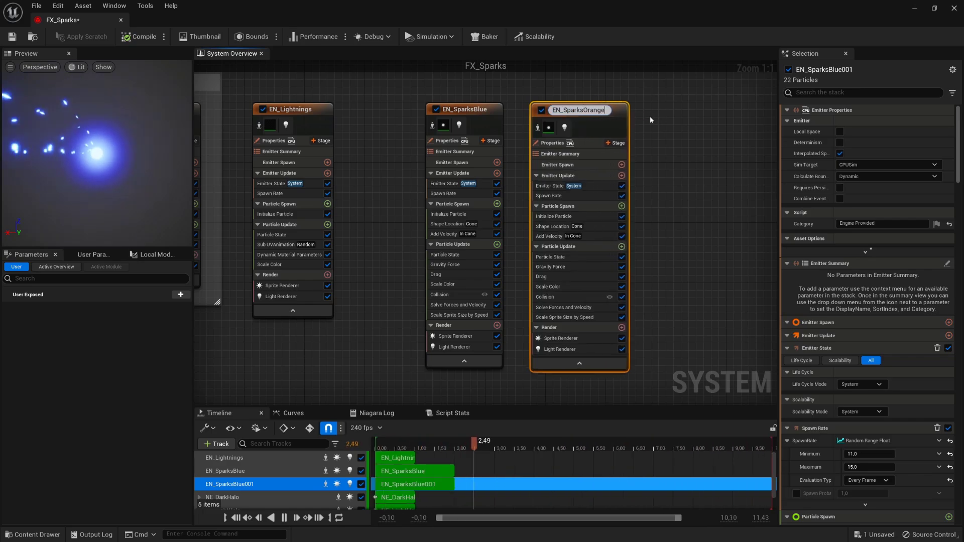
pyautogui.press('Return')
# Set the EN_SparksOrange particle colour to red 35, green 5 and blue 0 in its Initialize Particle module.
pyautogui.click(554, 215)
pyautogui.moveTo(779, 188); pyautogui.dragTo(701, 189)
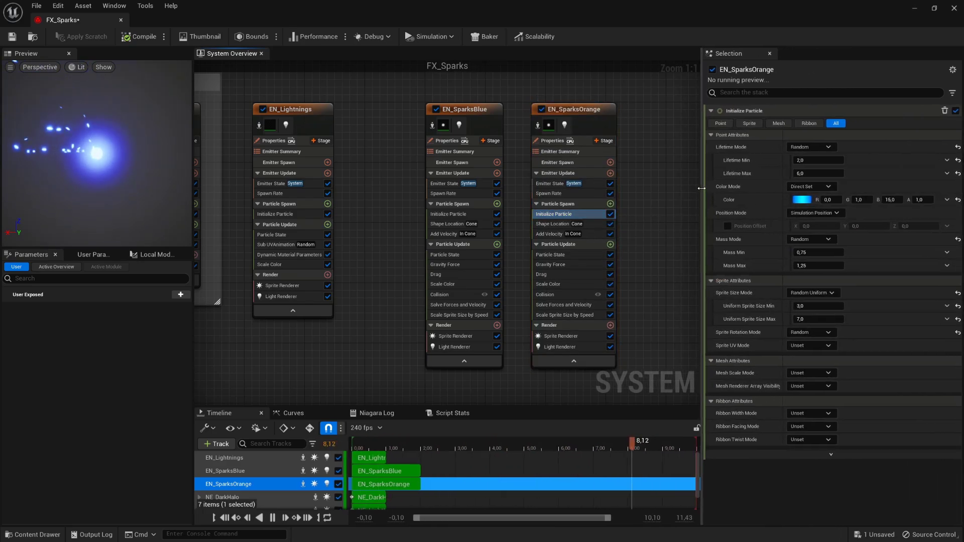
pyautogui.click(830, 200)
pyautogui.write('35')
pyautogui.click(860, 199)
pyautogui.write('5')
pyautogui.click(893, 199)
pyautogui.write('0')
pyautogui.press('Return')
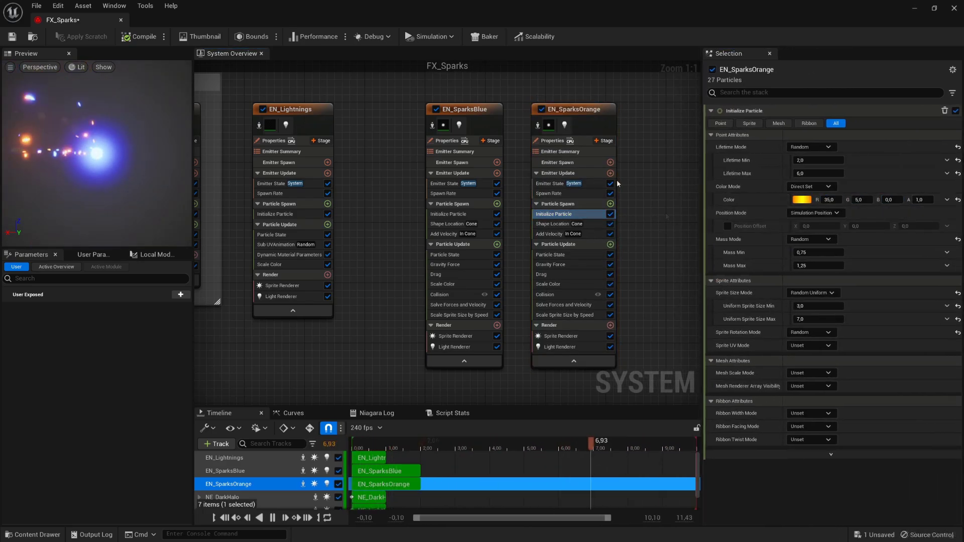
# Set the EN_SparksOrange spawn rate to a random range from 1 to 4.
pyautogui.click(573, 193)
pyautogui.click(819, 150)
pyautogui.write('4')
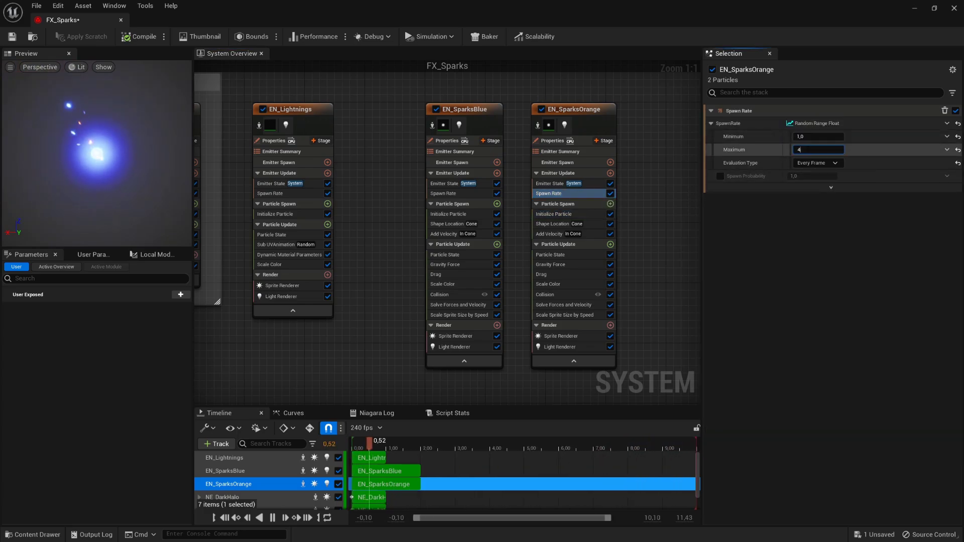
pyautogui.press('Return')
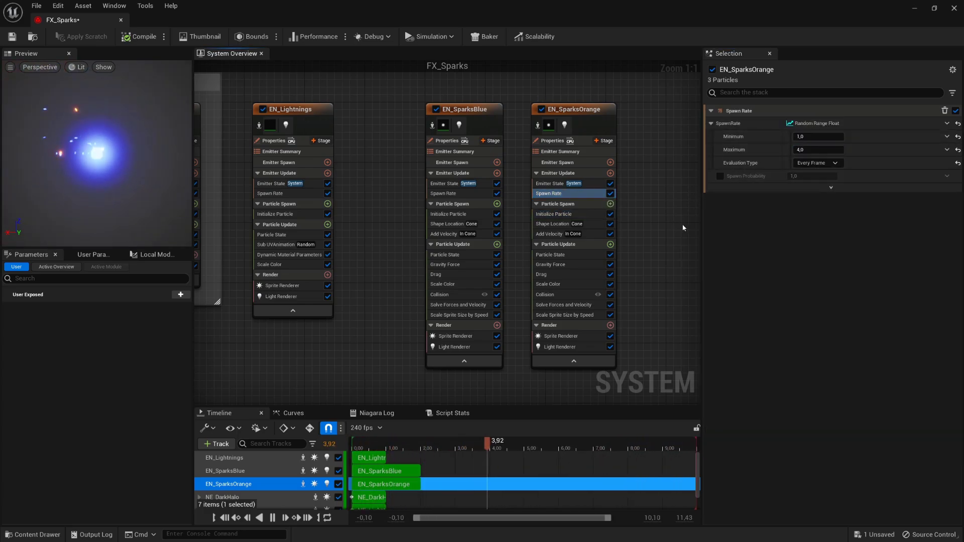
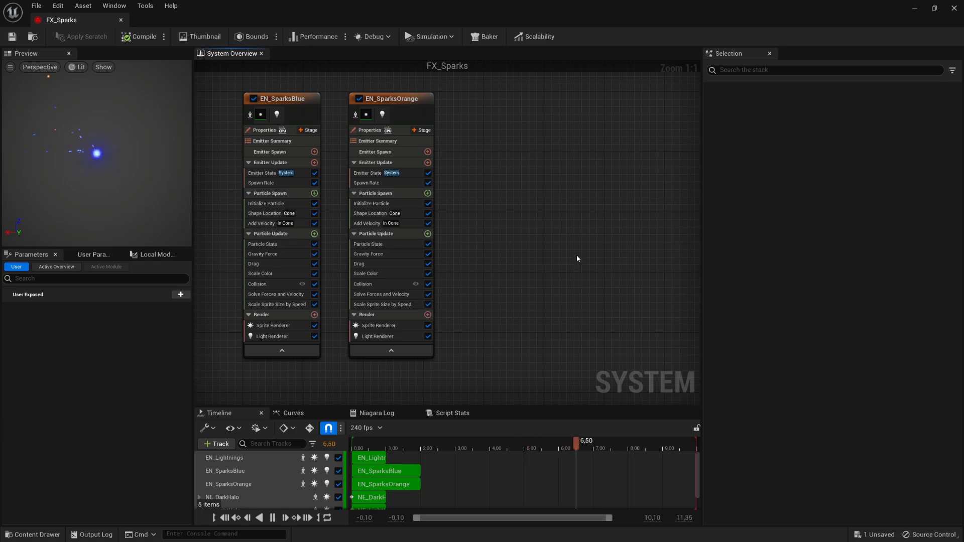
# Duplicate the EN_SparksBlue emitter again and place the copy to the right of EN_SparksOrange.
pyautogui.click(315, 104)
pyautogui.hotkey('ctrl', 'c')
pyautogui.click(528, 113)
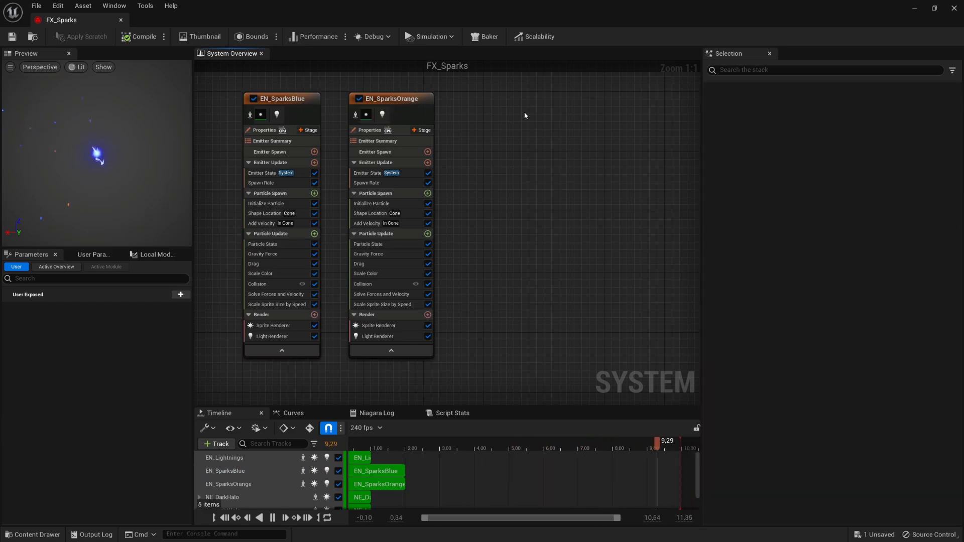
pyautogui.hotkey('ctrl', 'v')
pyautogui.moveTo(548, 115); pyautogui.dragTo(511, 98)
pyautogui.click(623, 158)
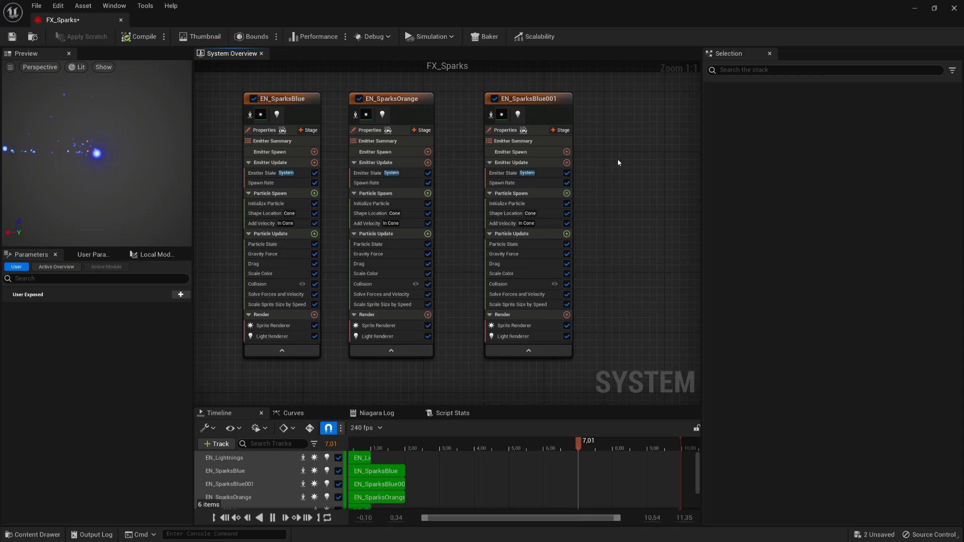
# Set the new blue copy's spawn rate to a random range from 0 to 4.
pyautogui.click(542, 183)
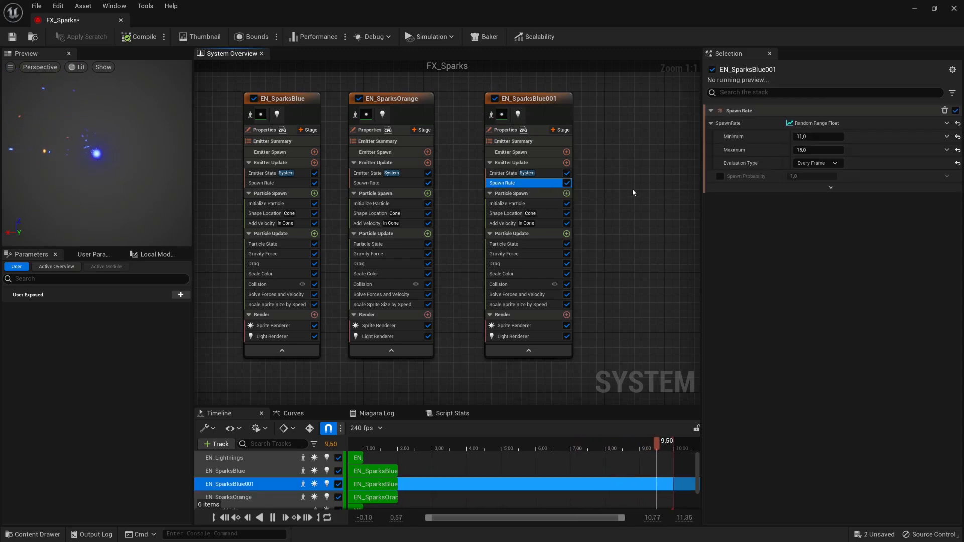
pyautogui.click(805, 136)
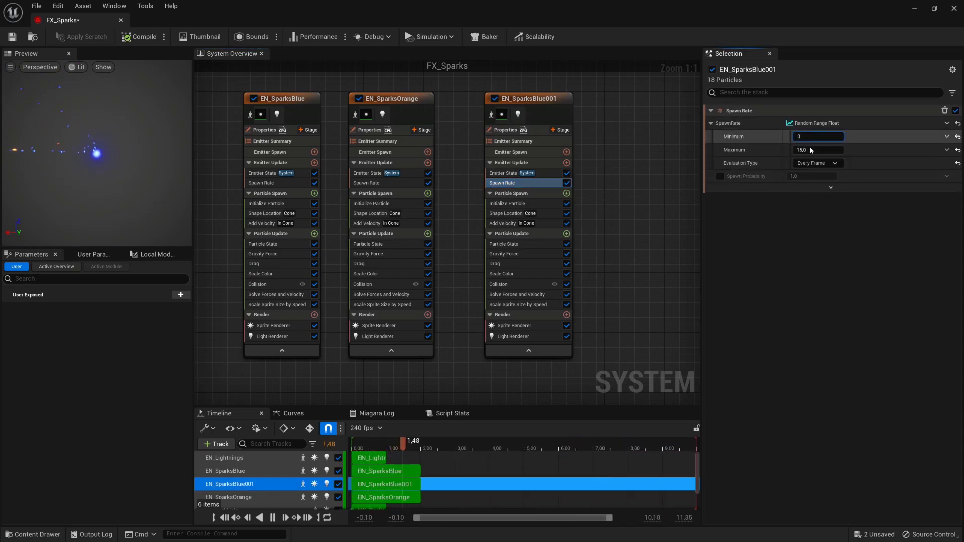
pyautogui.click(811, 149)
pyautogui.write('4')
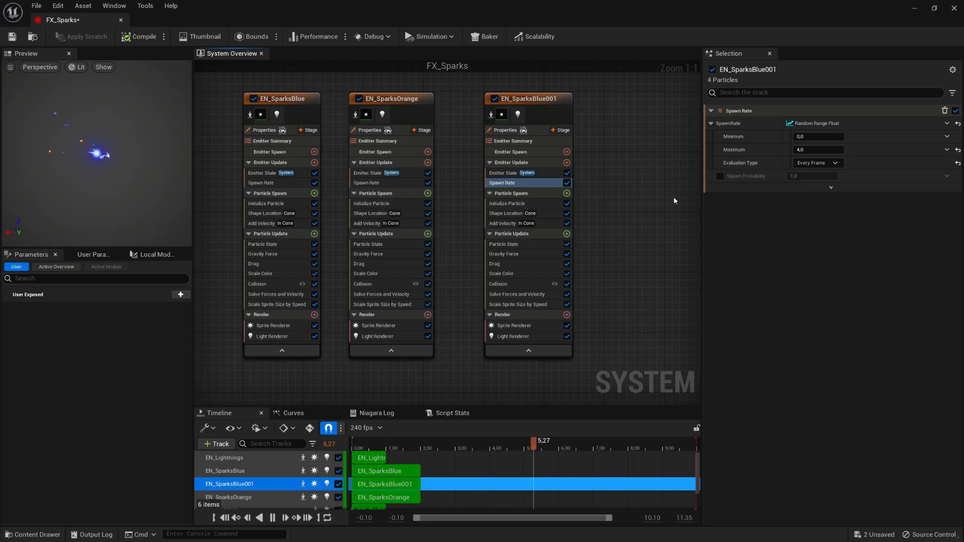
# Change the Add Velocity mode of the new blue copy to From Point and select the whole emitter.
pyautogui.click(550, 223)
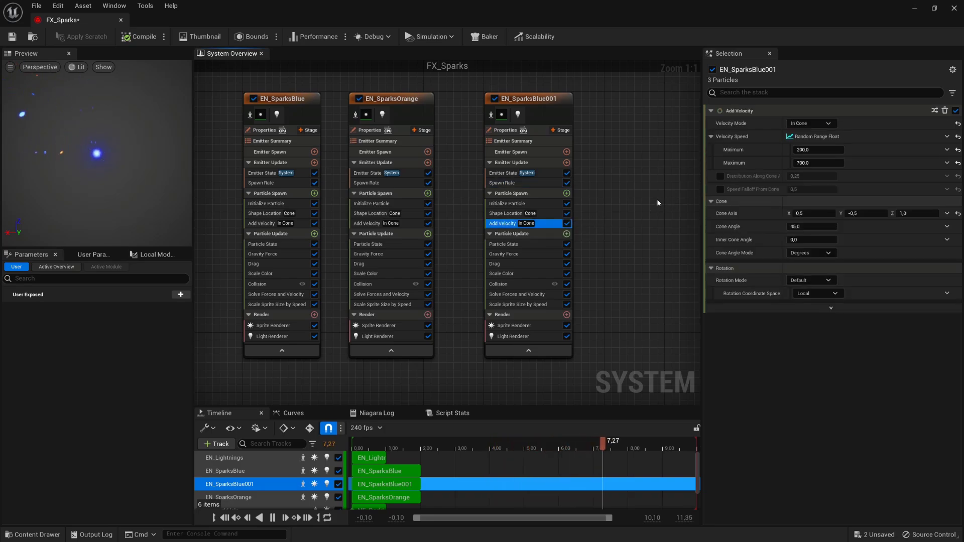
pyautogui.click(811, 123)
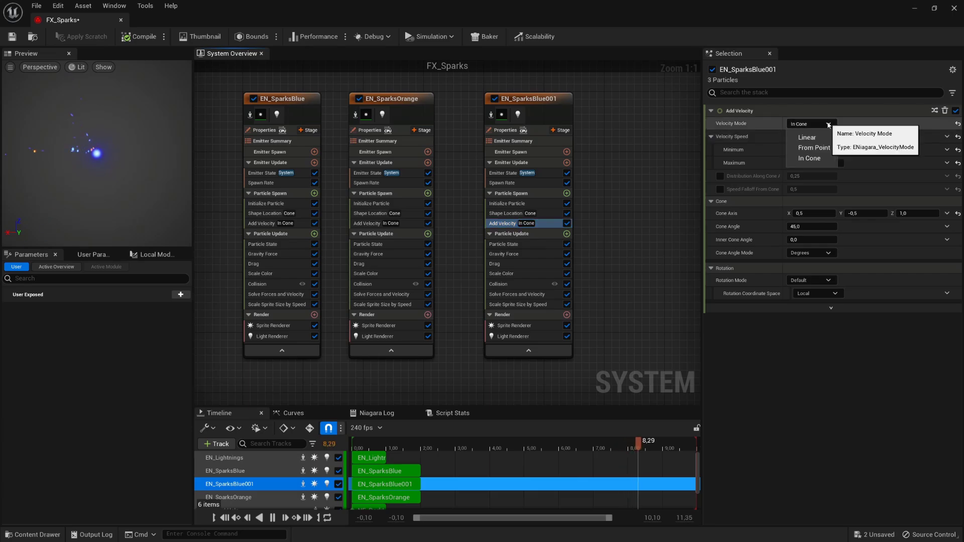
pyautogui.click(815, 148)
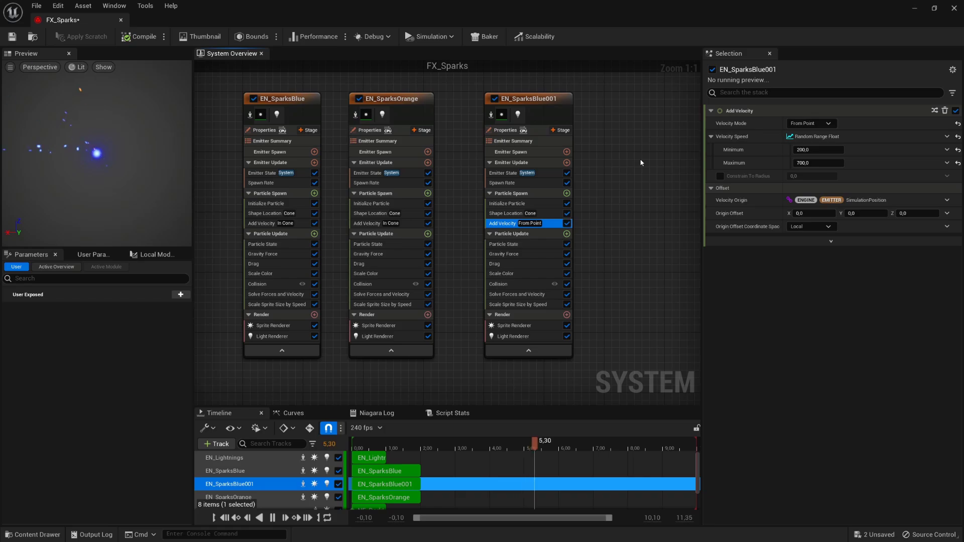
pyautogui.click(540, 203)
pyautogui.click(561, 103)
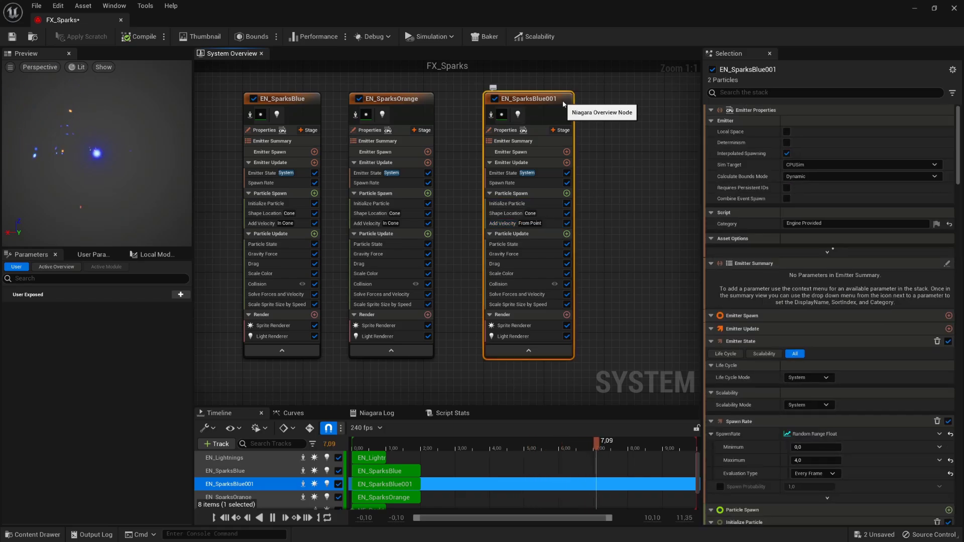
# Duplicate the selected From Point blue emitter and set the new copy's spawn rate maximum to 2.
pyautogui.hotkey('ctrl', 'd')
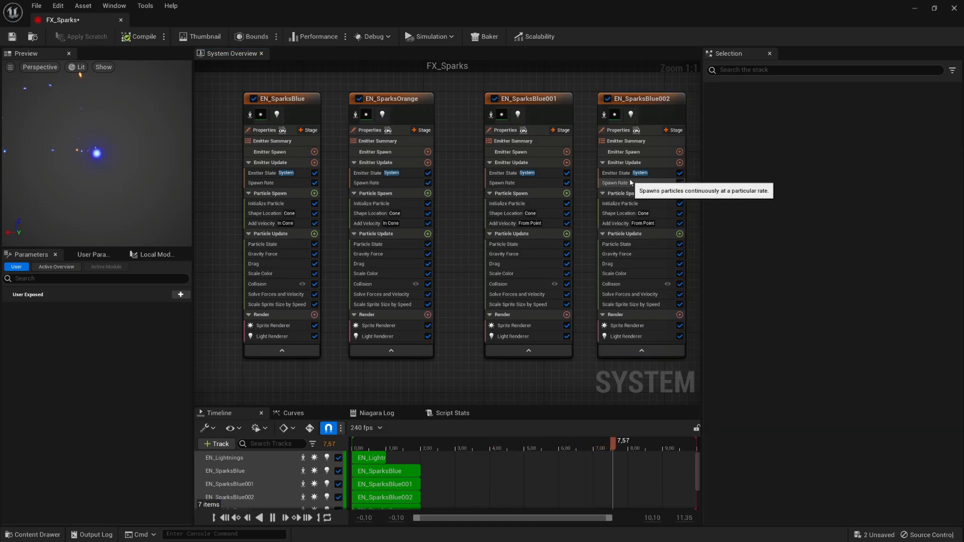
pyautogui.click(630, 182)
pyautogui.click(826, 150)
pyautogui.write('2')
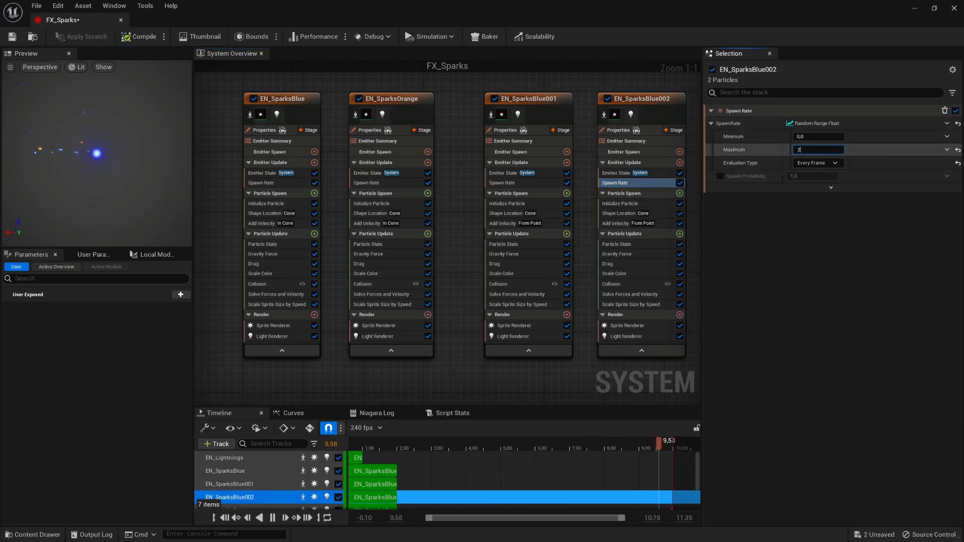
pyautogui.press('Return')
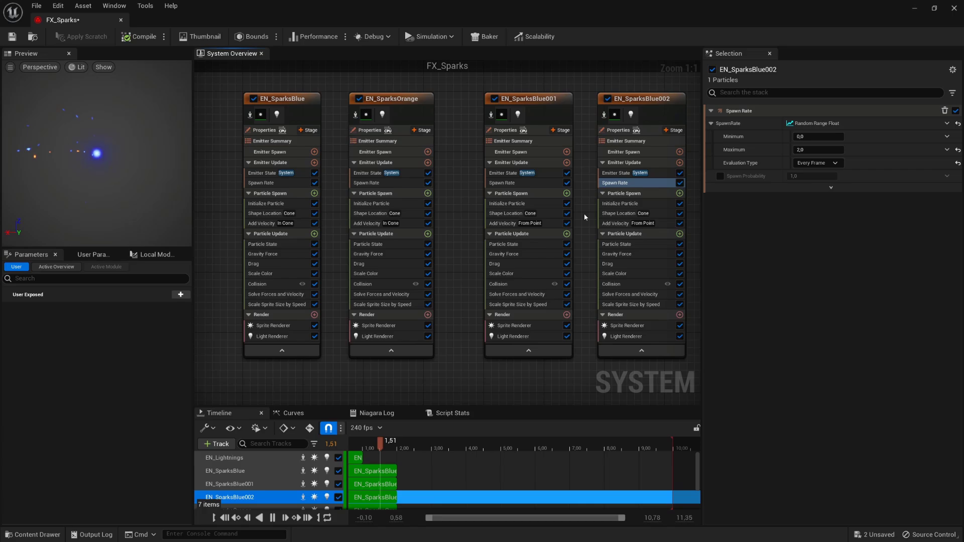
# Set the new copy's Initialize Particle color to R 35, G 5, B 0.
pyautogui.click(621, 203)
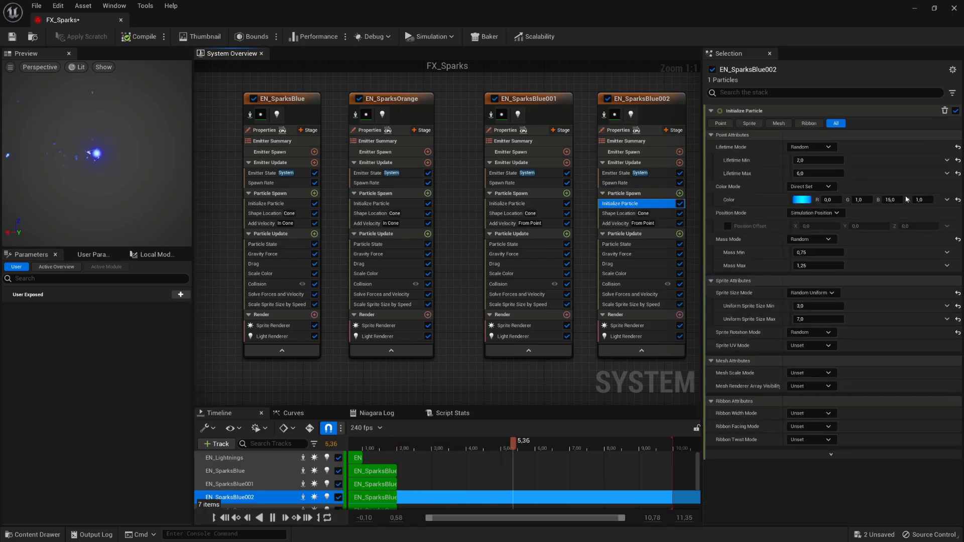
pyautogui.click(830, 200)
pyautogui.write('35')
pyautogui.press('Tab')
pyautogui.write('5')
pyautogui.press('Tab')
pyautogui.write('0')
pyautogui.press('Return')
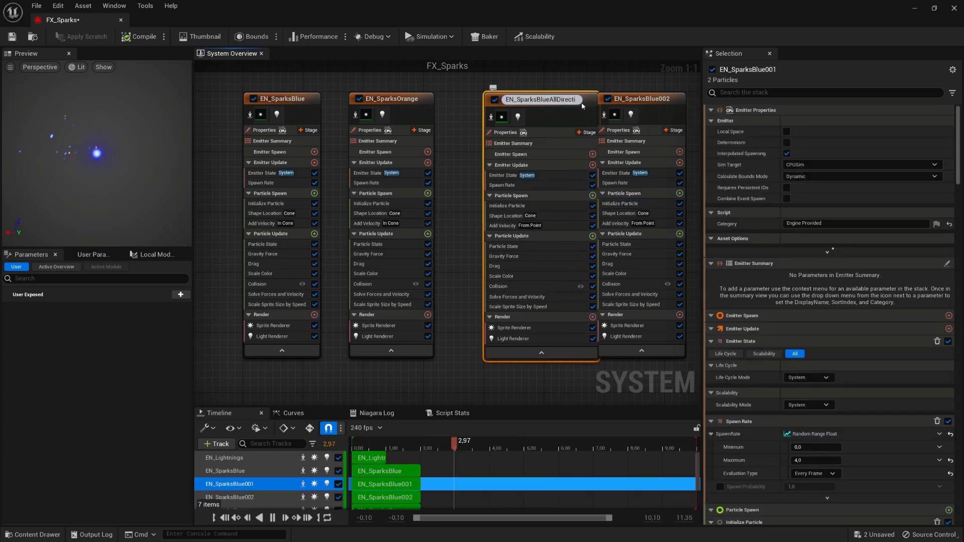
# Rename the two From Point emitters EN_SparksBlue_AllDirection and EN_SparksOrange_AllDirection.
pyautogui.scroll(-1, 598, 115)
pyautogui.click(598, 115)
pyautogui.click(463, 112)
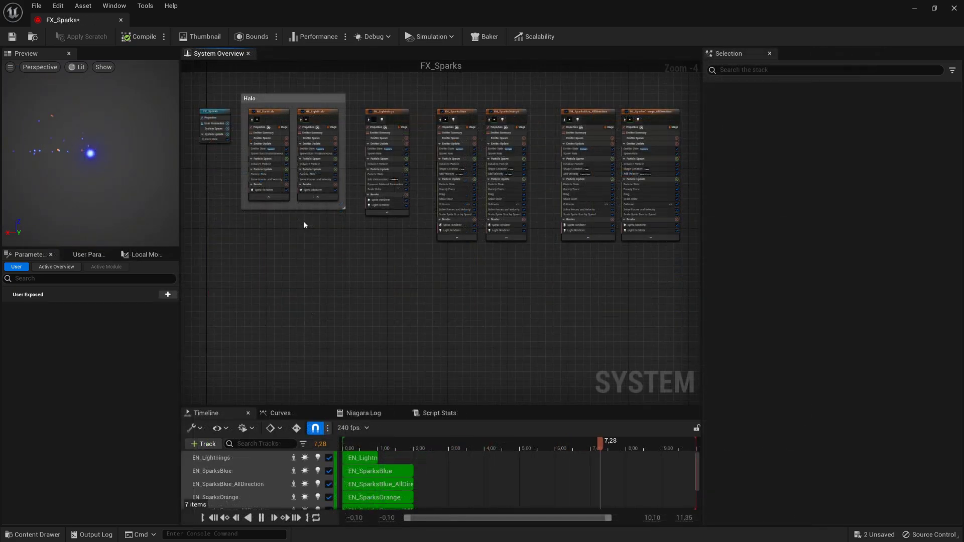
# Duplicate the original EN_SparksBlue emitter and place the copy directly below it.
pyautogui.click(453, 116)
pyautogui.hotkey('ctrl', 'd')
pyautogui.moveTo(449, 319); pyautogui.dragTo(459, 271)
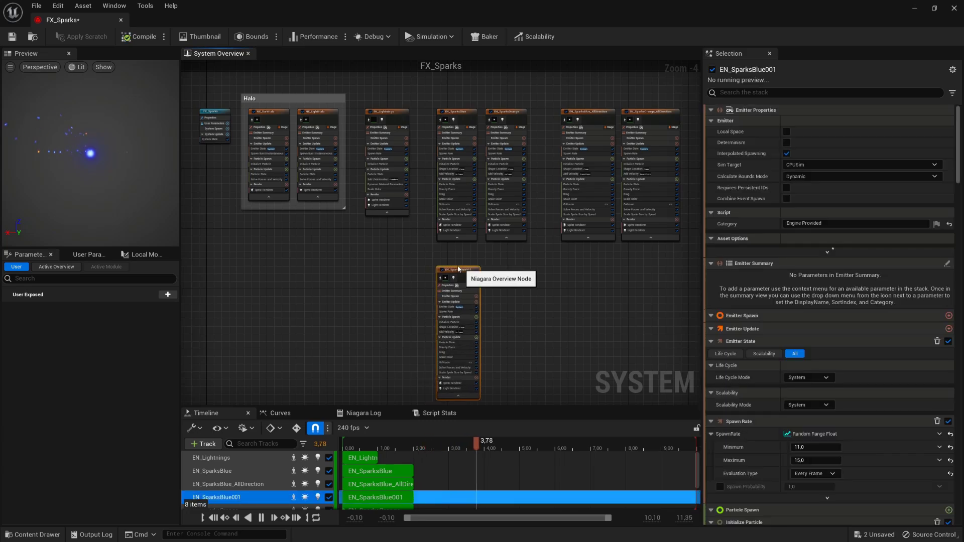
pyautogui.click(394, 263)
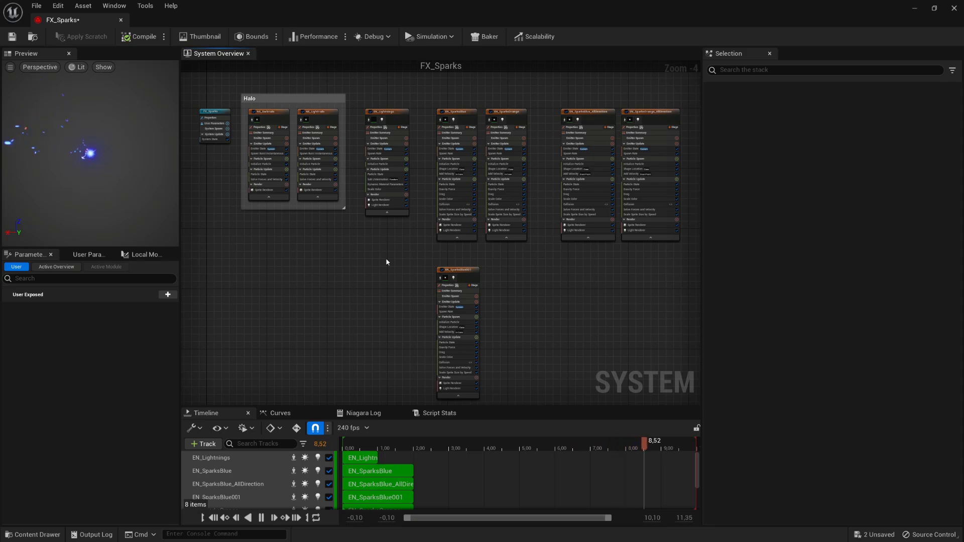
# Enable Requires Persistent IDs in the emitter properties of EN_Lightnings.
pyautogui.click(402, 121)
pyautogui.scroll(1, 382, 226)
pyautogui.moveTo(378, 228); pyautogui.dragTo(394, 305, button='right')
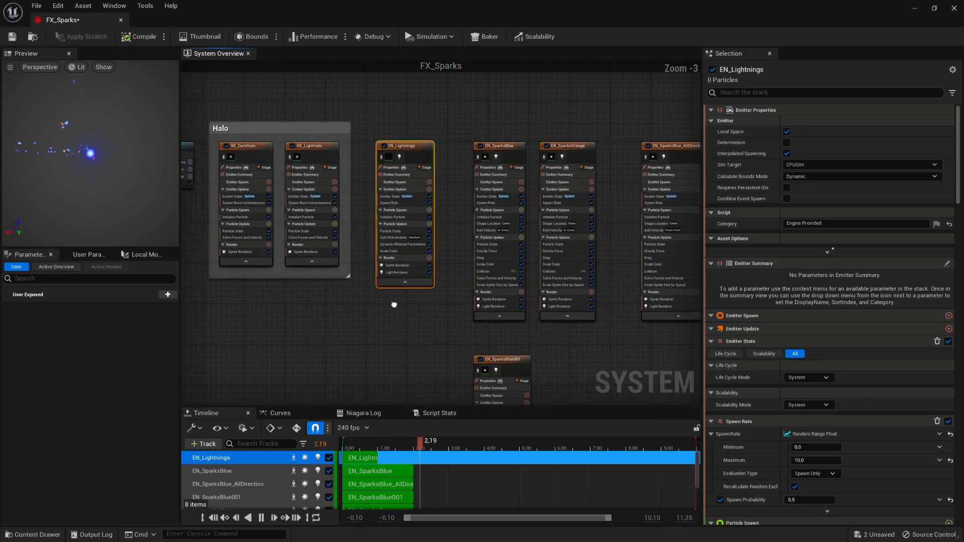
pyautogui.scroll(3, 361, 261)
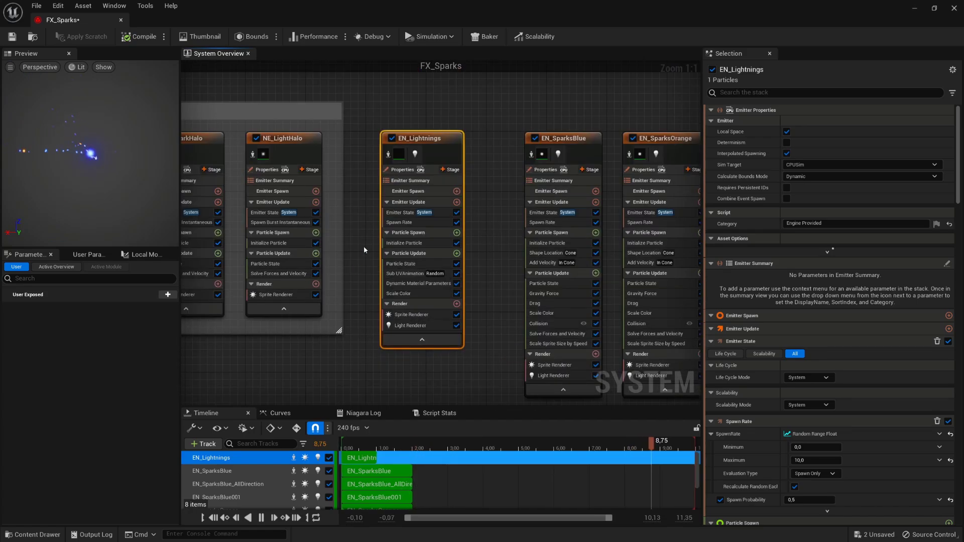
pyautogui.click(407, 171)
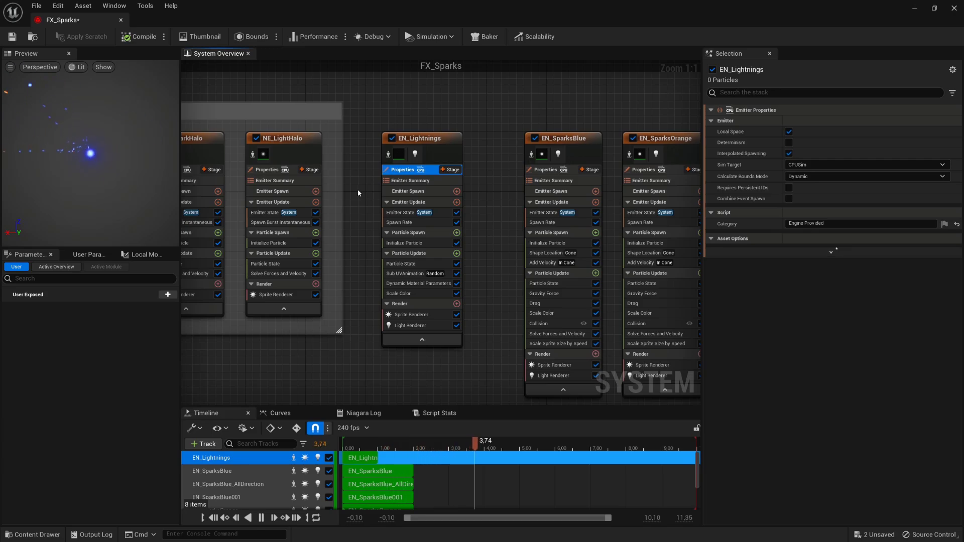
pyautogui.click(789, 188)
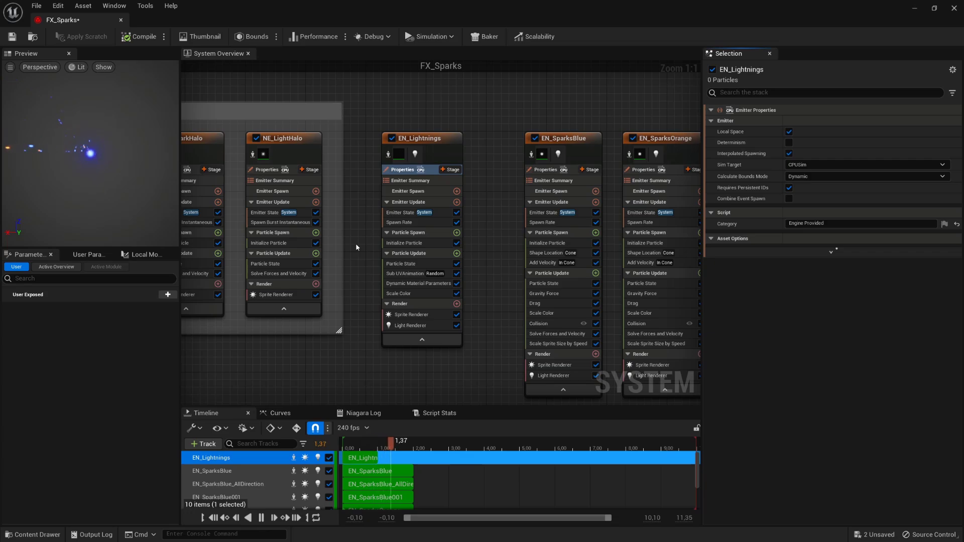
# Add a Generate Location Event module to EN_Lightnings' Particle Spawn, fix its missing dependency, and enable Event Probability at 0.5.
pyautogui.click(457, 233)
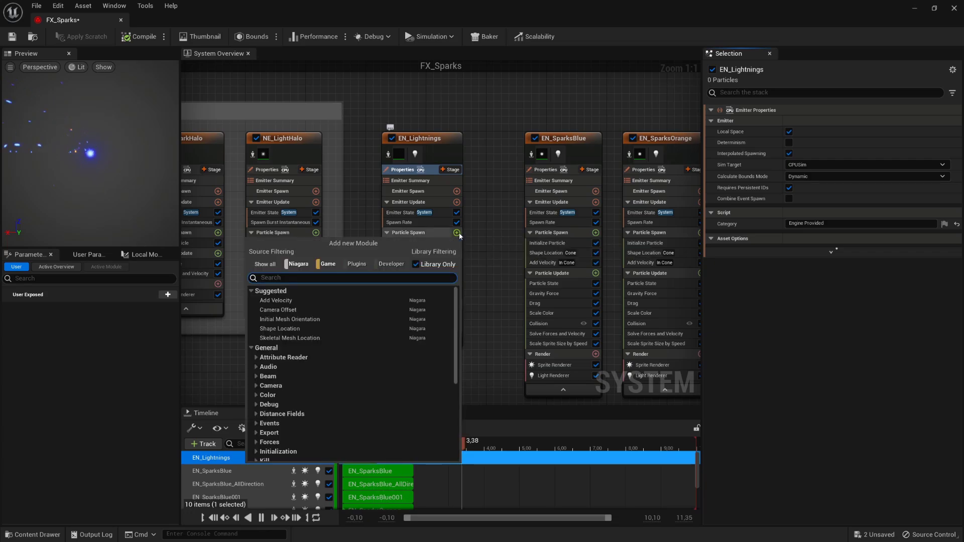
pyautogui.write('generate')
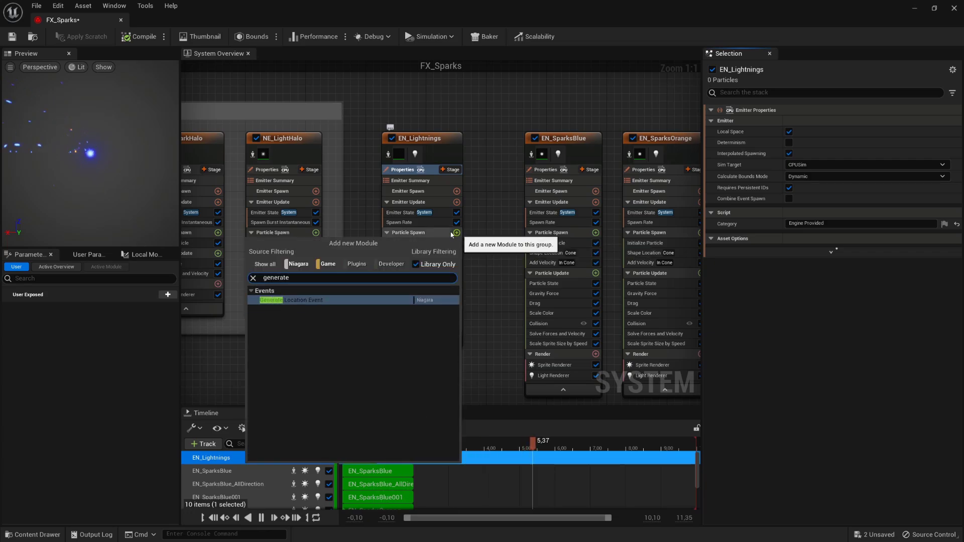
pyautogui.click(343, 300)
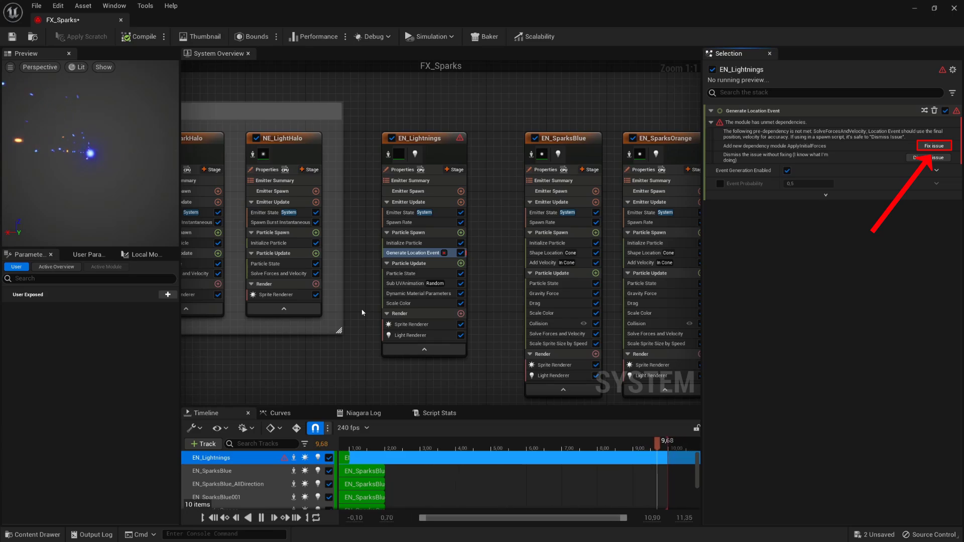
pyautogui.click(934, 145)
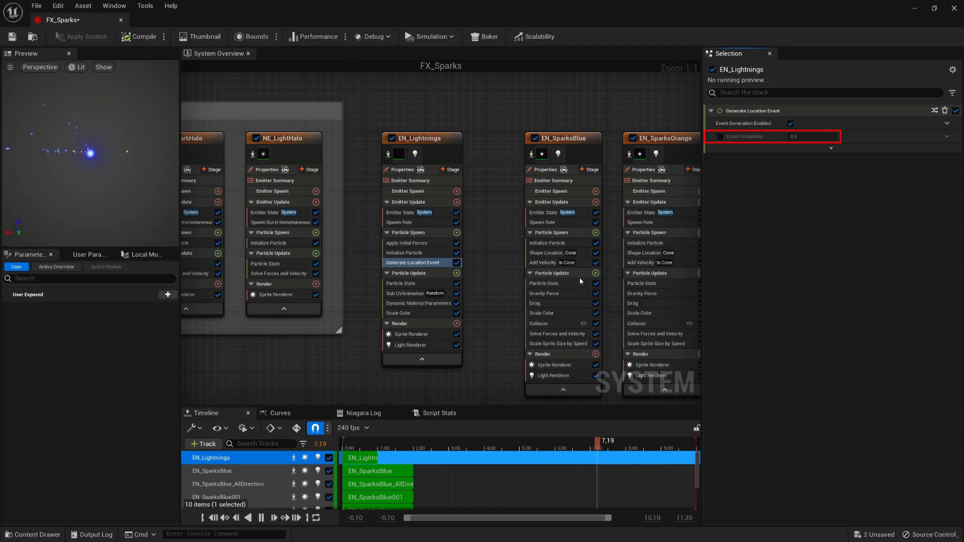
pyautogui.click(720, 137)
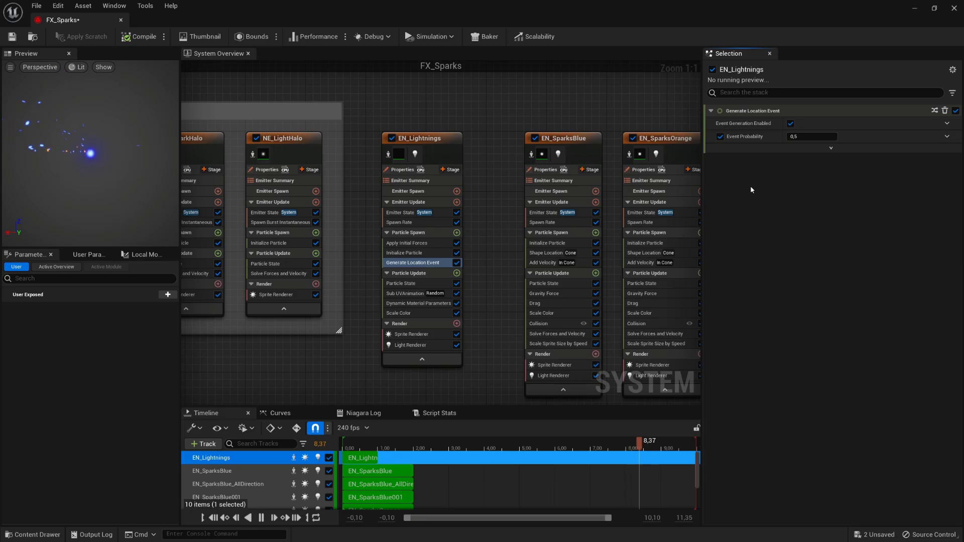
# Delete the Spawn Rate module from the lower EN_SparksBlue001 copy and enable its Requires Persistent IDs option.
pyautogui.moveTo(482, 370); pyautogui.dragTo(360, 28, button='right')
pyautogui.click(488, 119)
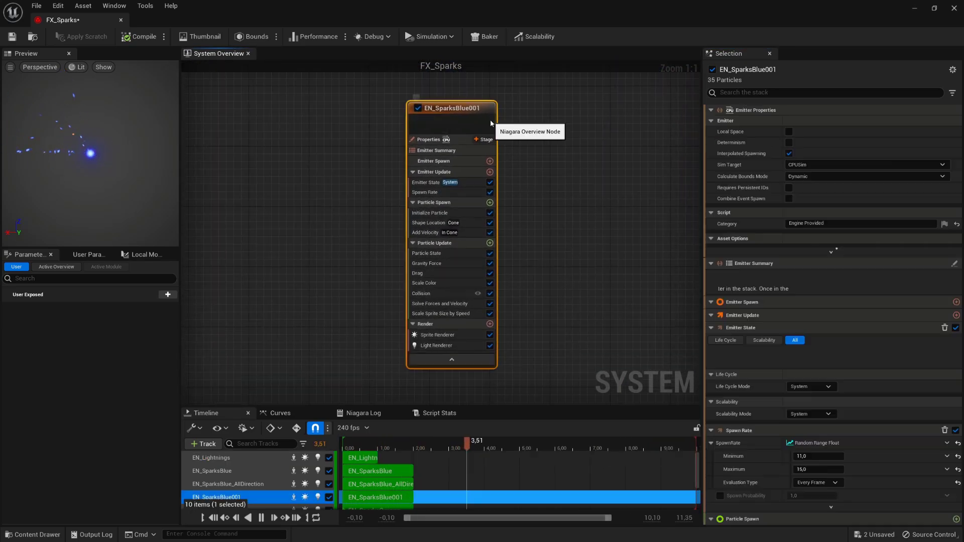
pyautogui.click(536, 178)
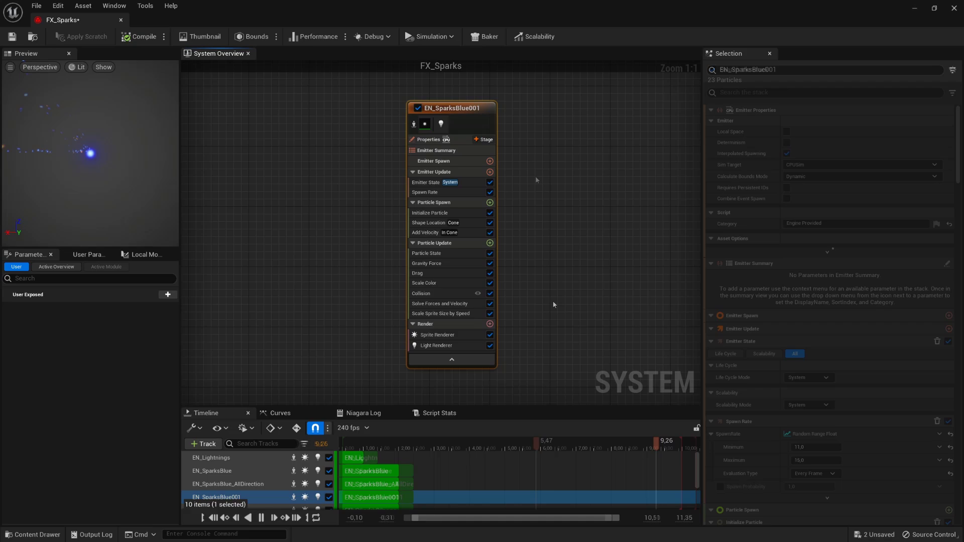
pyautogui.click(465, 196)
pyautogui.rightClick(463, 194)
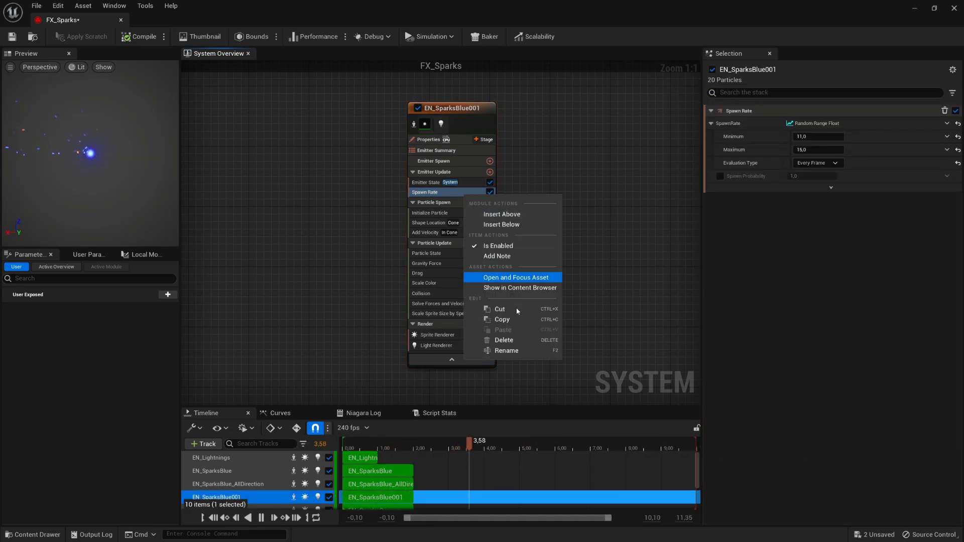
pyautogui.click(522, 346)
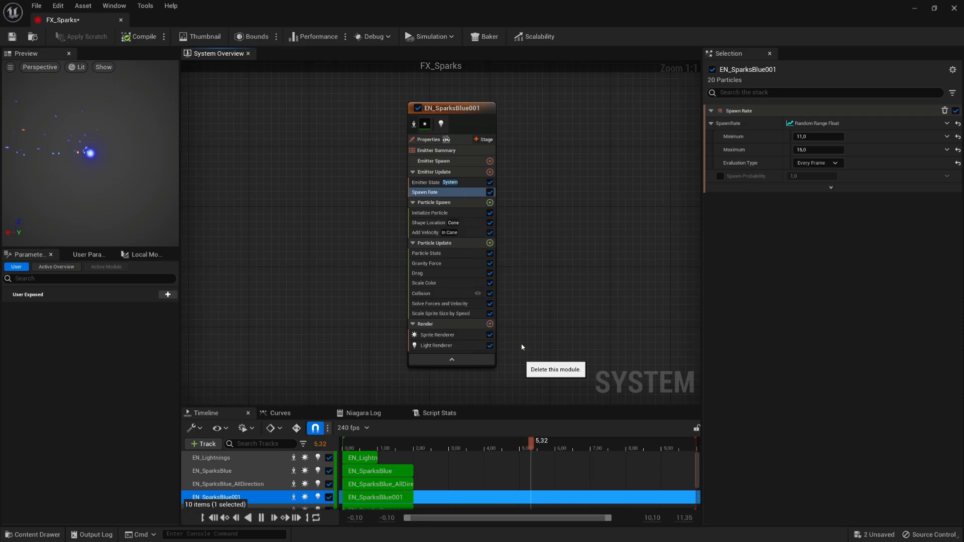
pyautogui.click(462, 141)
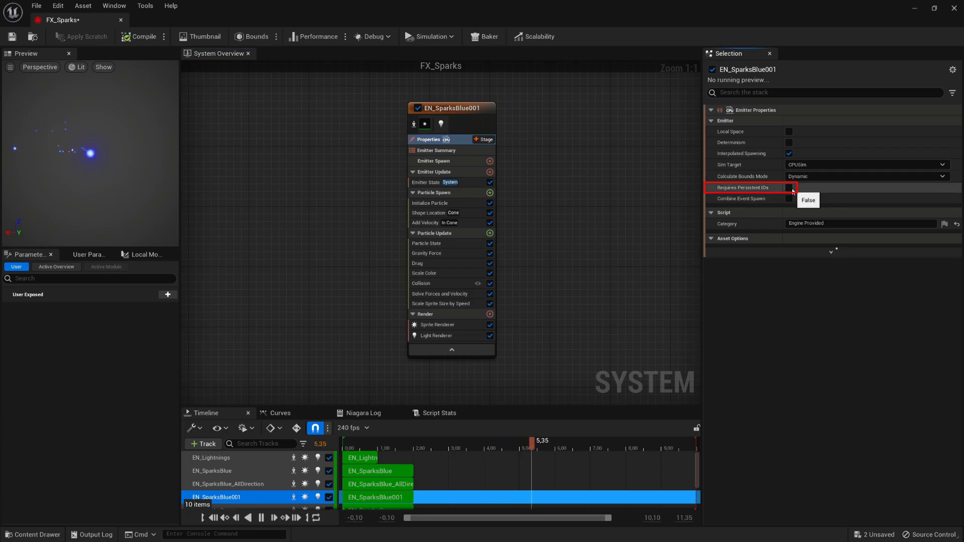
pyautogui.click(789, 188)
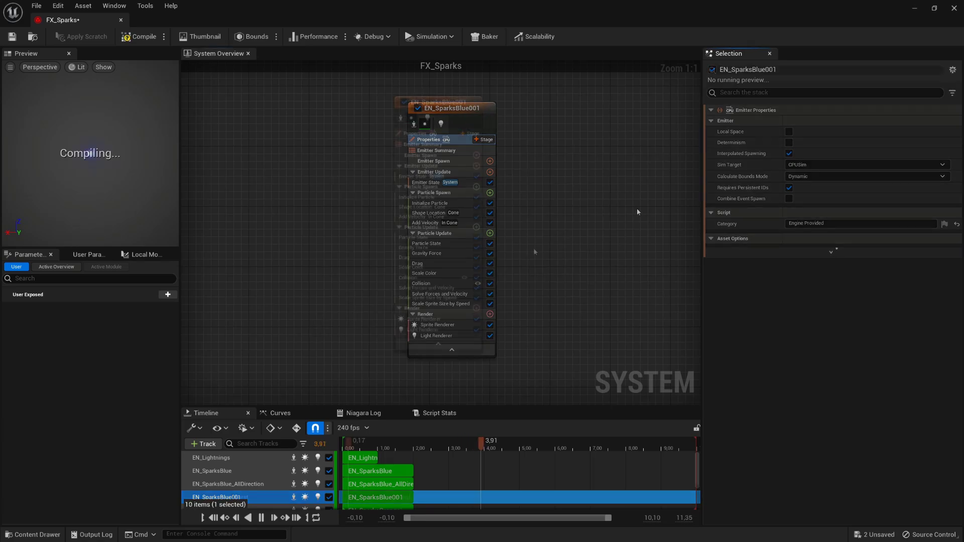
# Add an Event Handler stage to EN_SparksBlue001 with the Location Event of EN_Lightnings as its source.
pyautogui.click(470, 134)
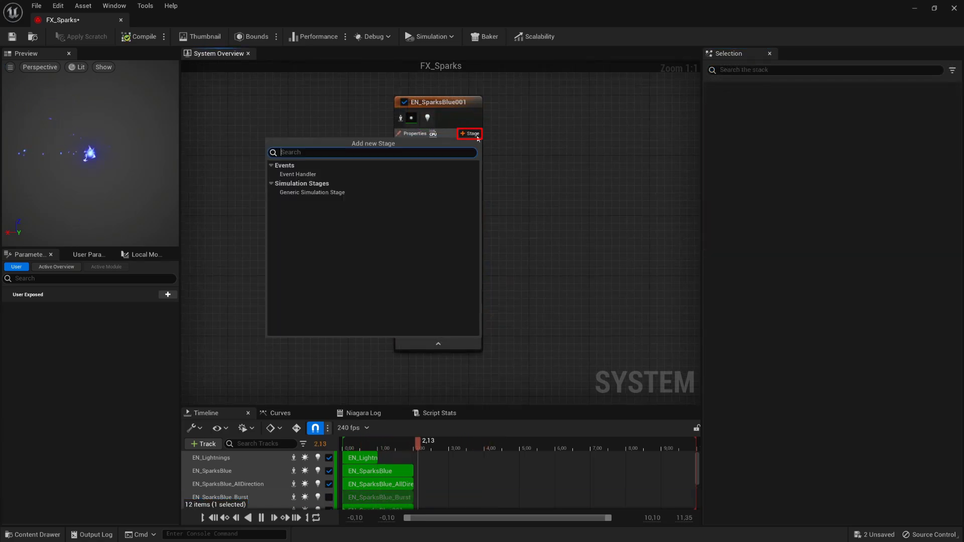
pyautogui.click(396, 176)
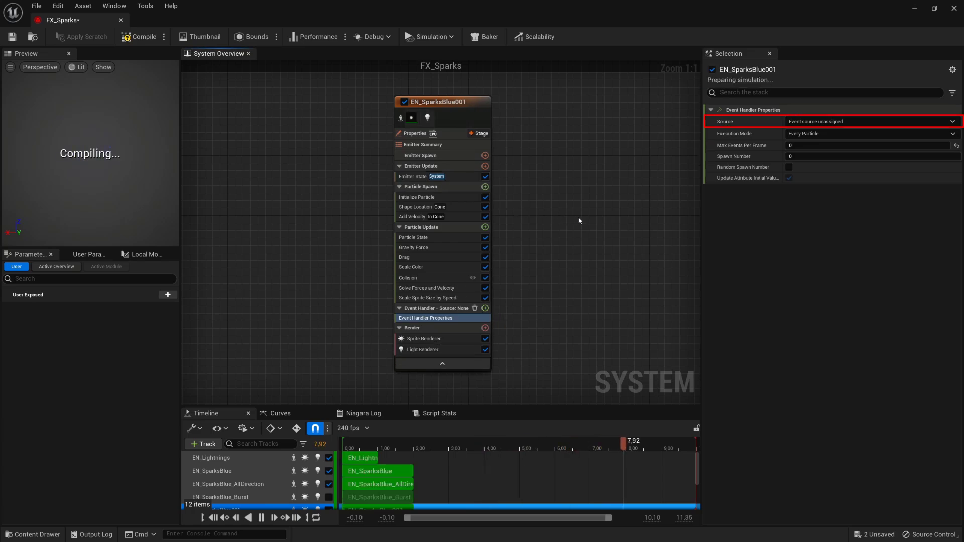
pyautogui.click(832, 122)
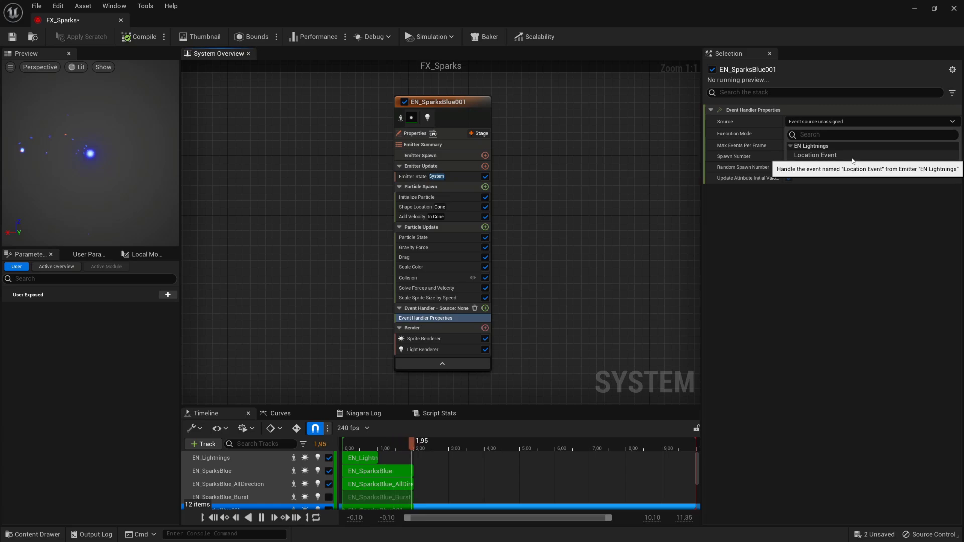
pyautogui.click(852, 157)
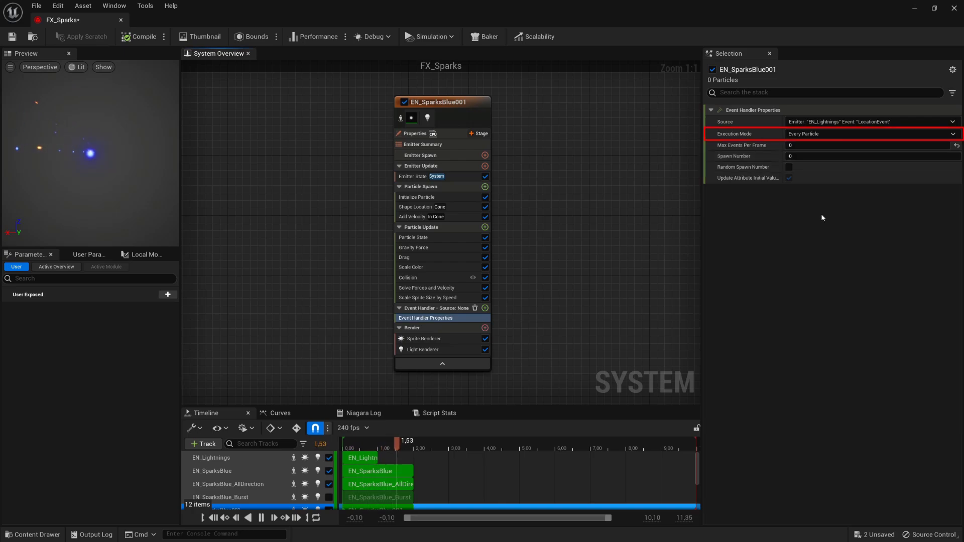
# Set the event handler to Spawned Particles execution with Random Spawn Number enabled and Max Events Per Frame at 1.
pyautogui.click(861, 134)
pyautogui.click(849, 152)
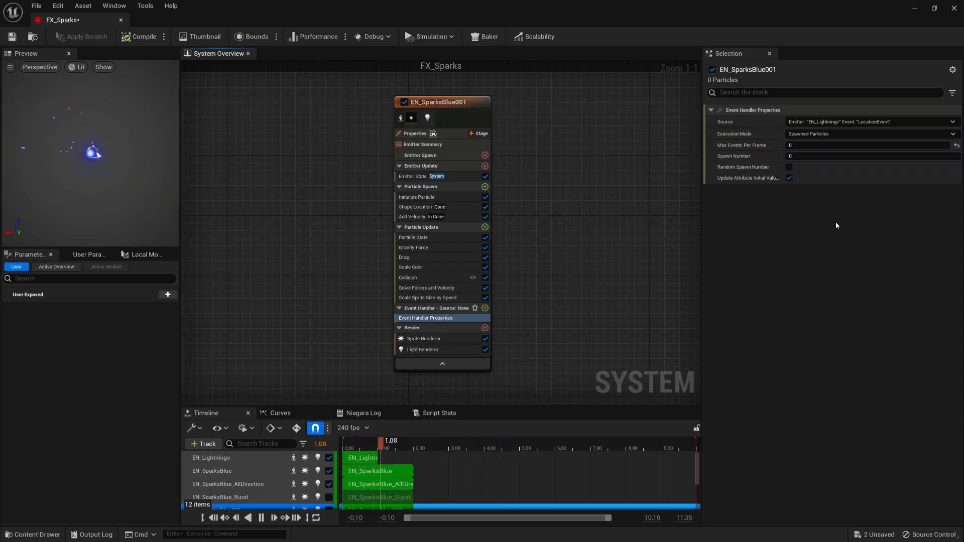
pyautogui.click(789, 167)
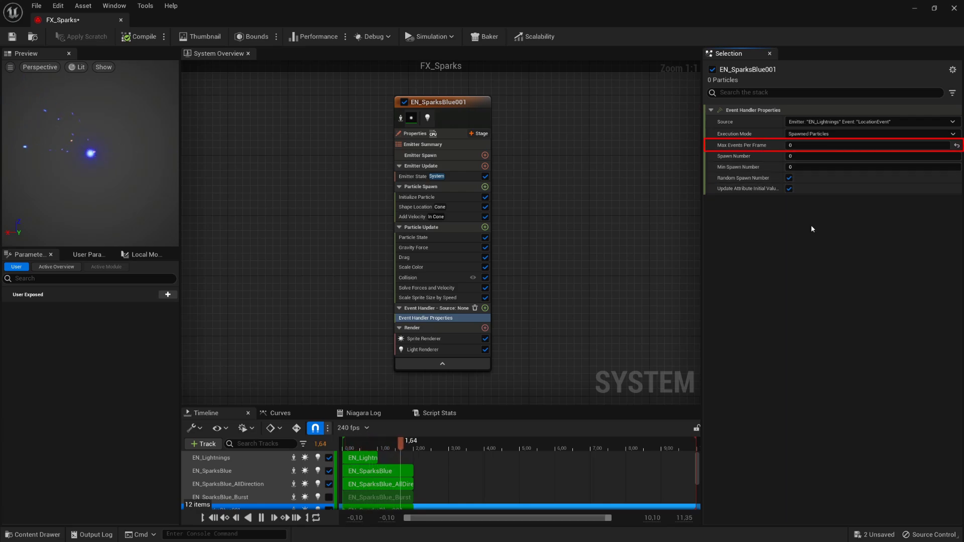
pyautogui.click(812, 146)
pyautogui.write('1')
pyautogui.press('Return')
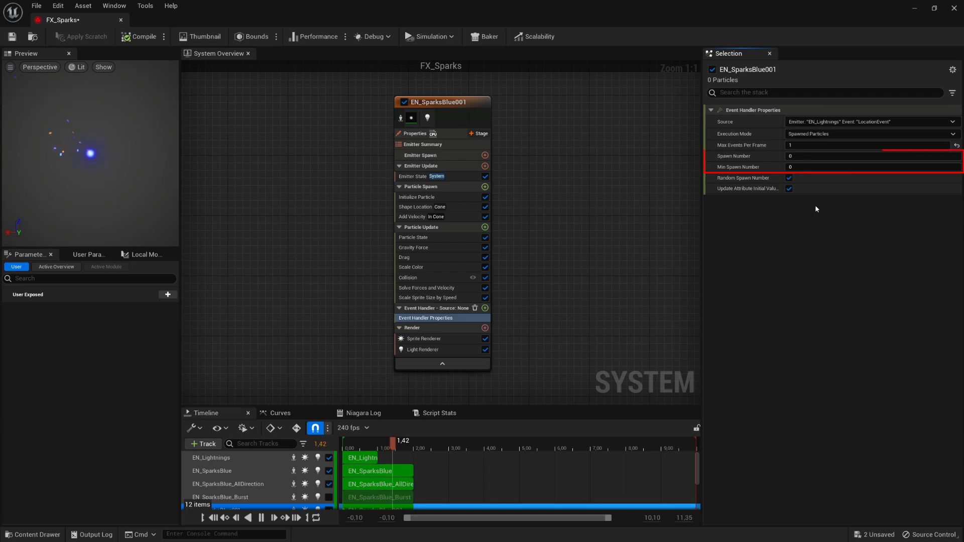
# Set the event handler's Spawn Number to 2 and Min Spawn Number to 1.
pyautogui.click(812, 156)
pyautogui.write('2')
pyautogui.press('Return')
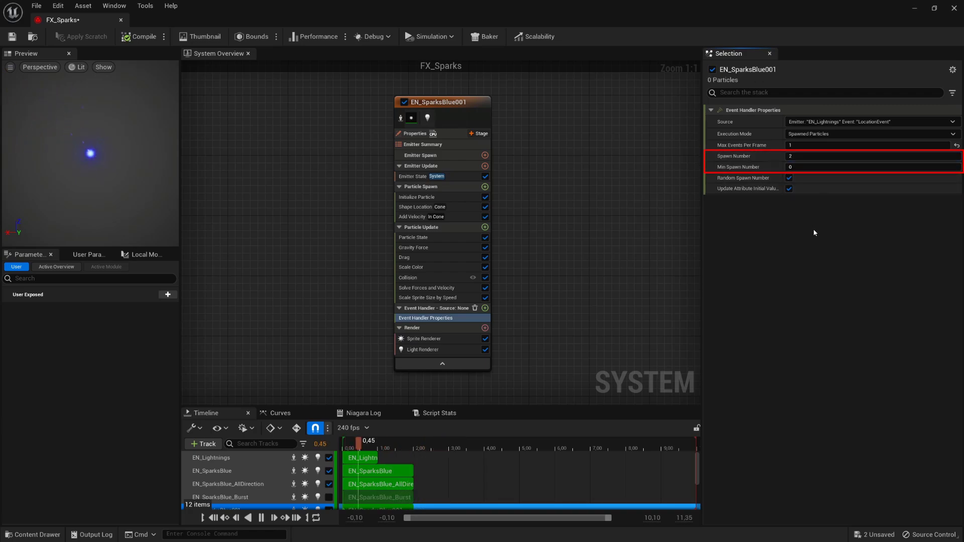
pyautogui.click(809, 167)
pyautogui.write('1')
pyautogui.press('Return')
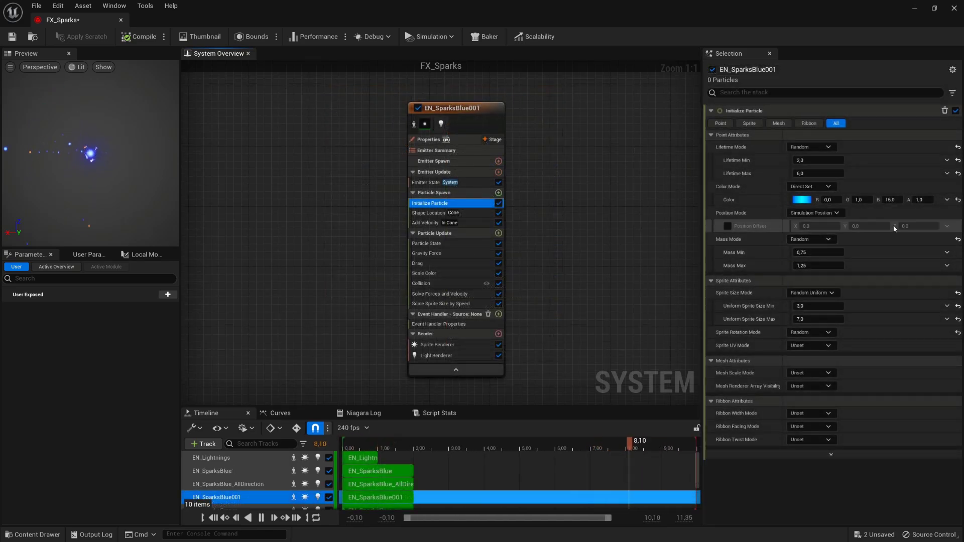
# In EN_SparksBlue001's Initialize Particle, set the color's blue value to 50 and the uniform sprite size range to 5 to 8.
pyautogui.click(893, 201)
pyautogui.write('50')
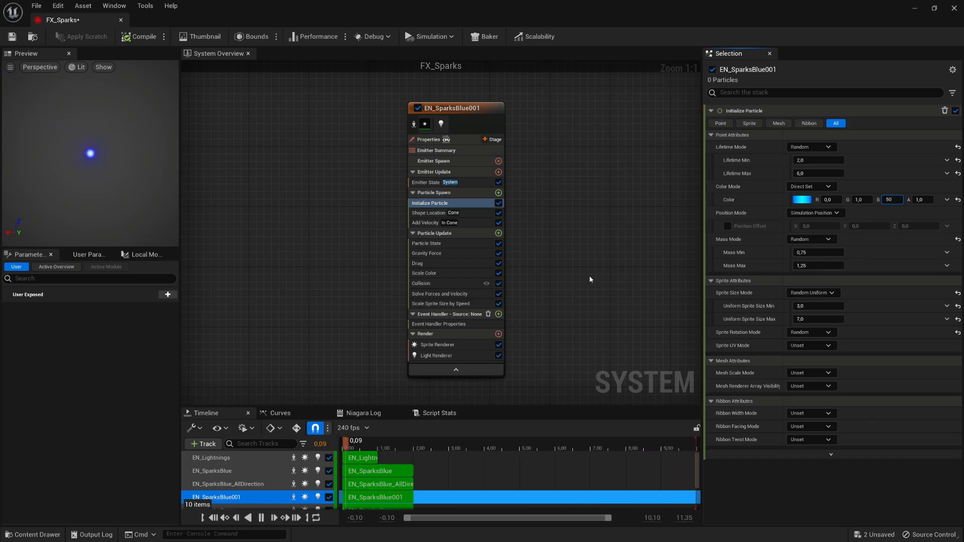
pyautogui.press('Return')
pyautogui.click(804, 306)
pyautogui.write('5')
pyautogui.click(804, 318)
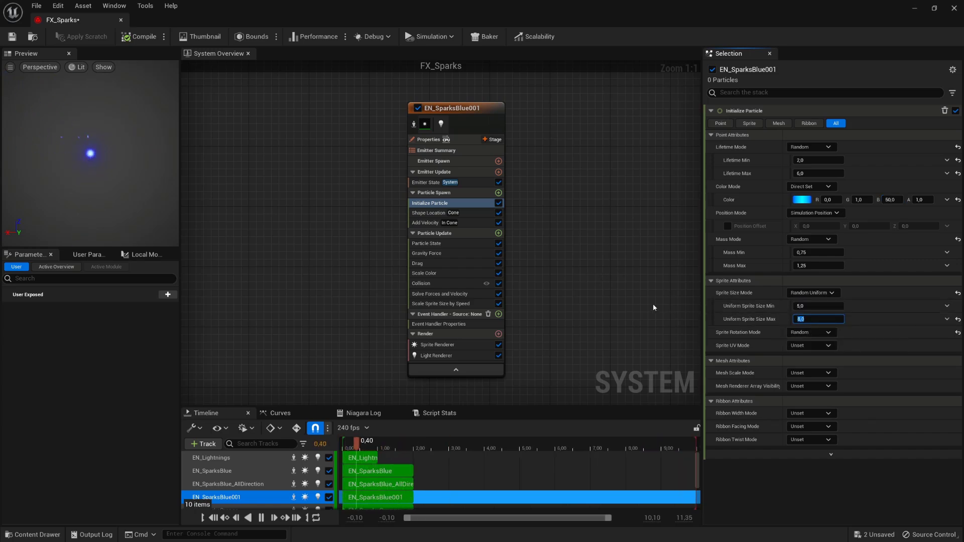
pyautogui.write('8')
pyautogui.click(653, 304)
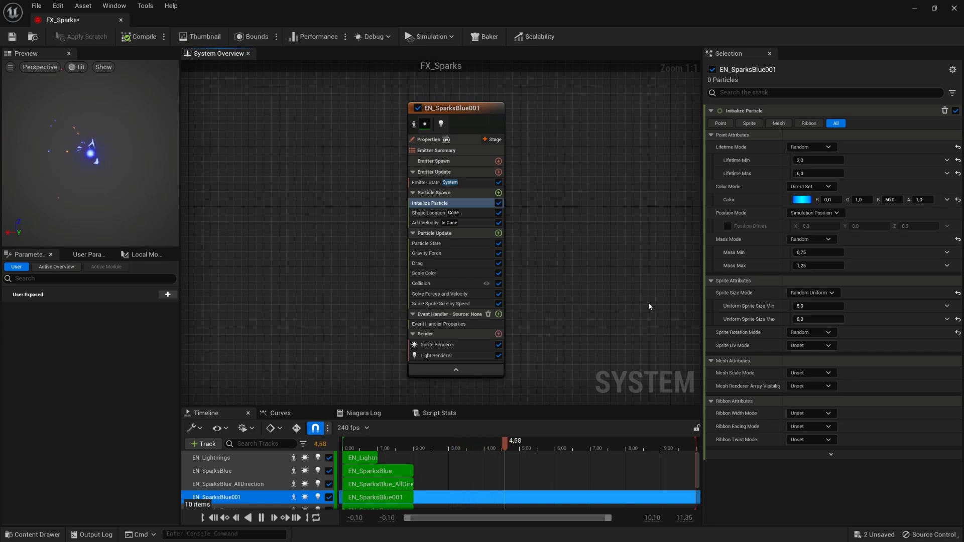
# Duplicate the EN_SparksBlue001 emitter and place the copy beside the original.
pyautogui.click(483, 108)
pyautogui.hotkey('ctrl', 'c')
pyautogui.click(590, 152)
pyautogui.hotkey('ctrl', 'v')
pyautogui.moveTo(635, 159); pyautogui.dragTo(566, 110)
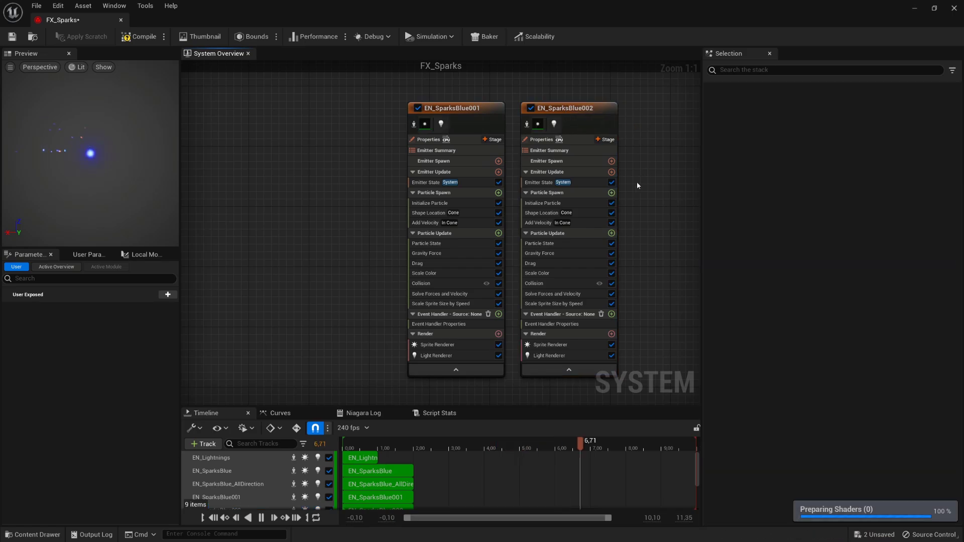
# In the duplicated emitter's Initialize Particle, set the color to R 35, G 5, B 0.
pyautogui.click(583, 203)
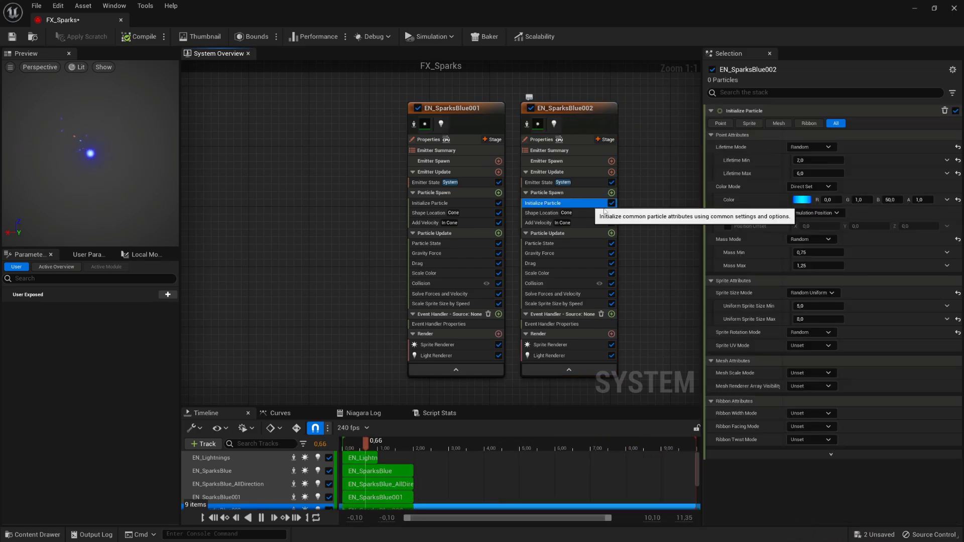
pyautogui.click(830, 199)
pyautogui.write('35')
pyautogui.press('Tab')
pyautogui.write('5')
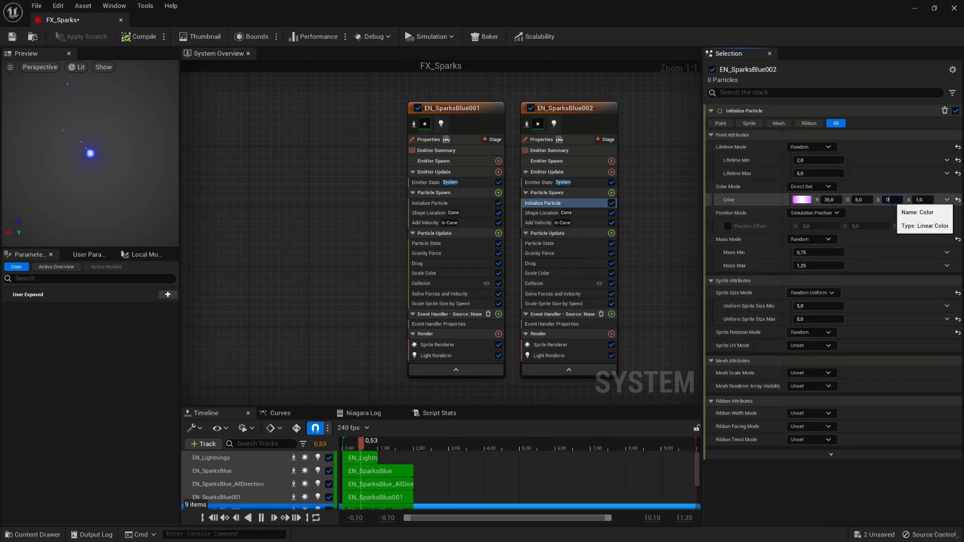
# Set the duplicated emitter's event handler to Spawn Number 2 and Min Spawn Number 1.
pyautogui.click(552, 324)
pyautogui.click(804, 157)
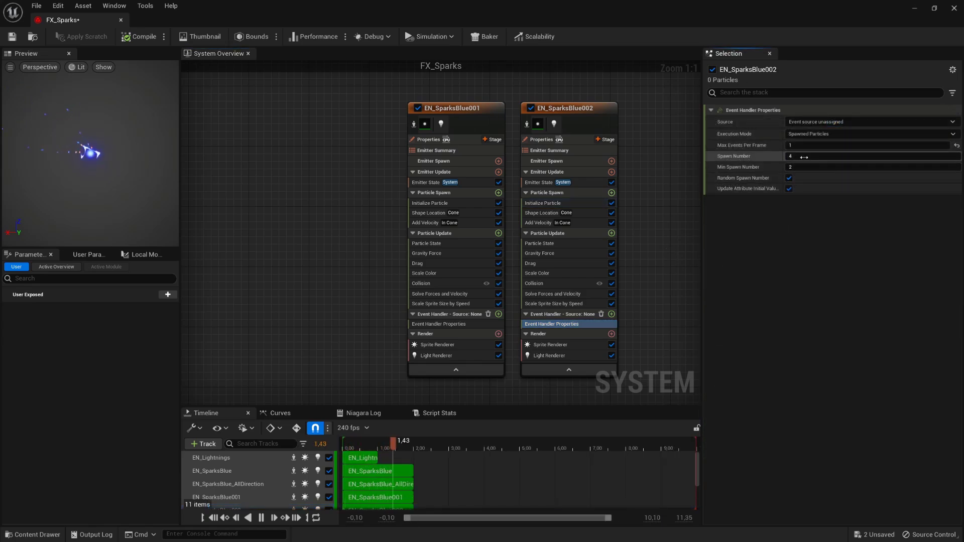
pyautogui.write('2')
pyautogui.press('Return')
pyautogui.click(800, 167)
pyautogui.write('1')
pyautogui.press('Return')
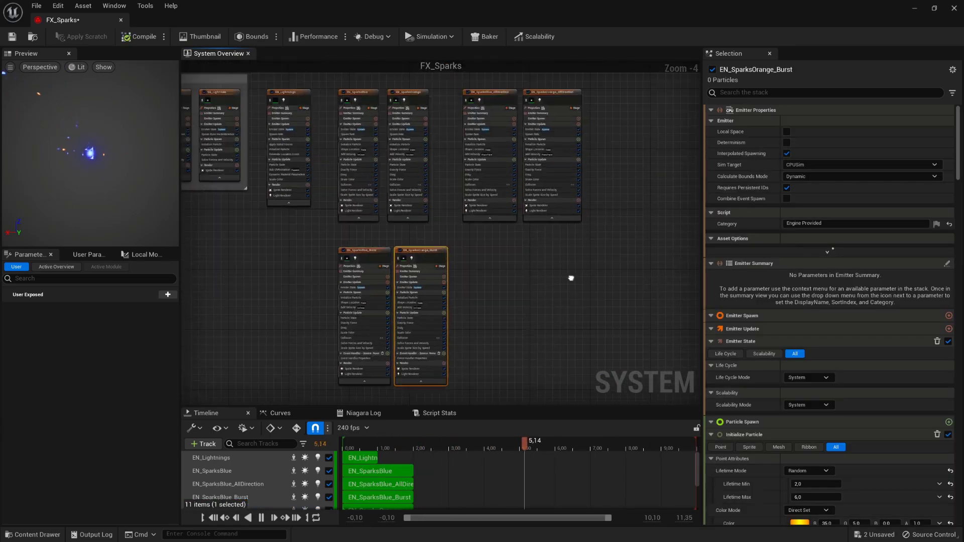
# Frame the spark emitters in a comment titled Sparks and color the Lightnings and Sparks comments gray 7F7F7F.
pyautogui.rightClick(607, 129)
pyautogui.click(641, 164)
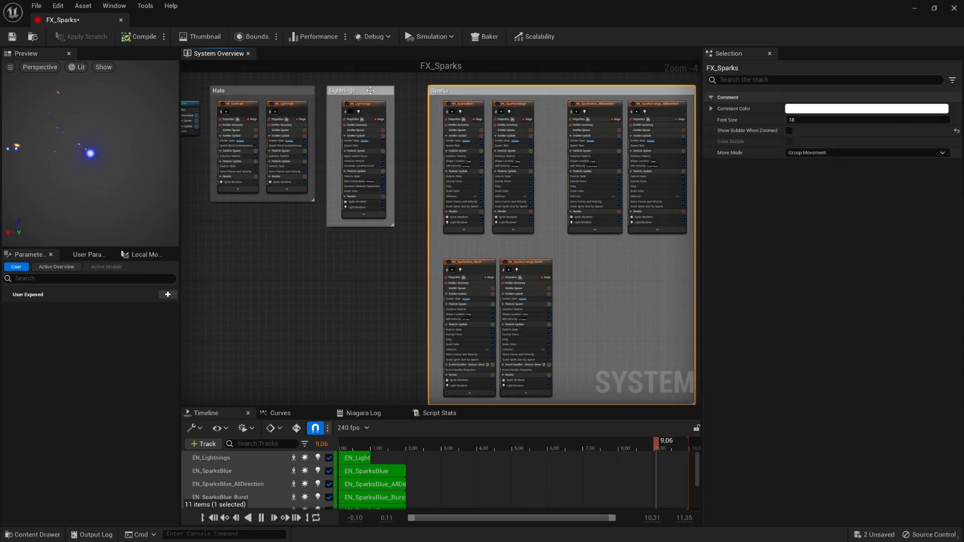
pyautogui.click(866, 109)
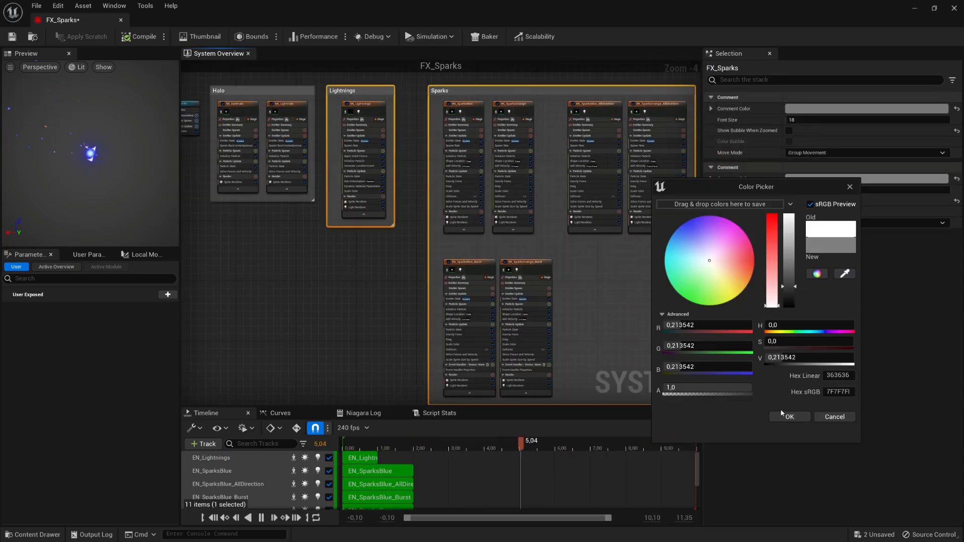
pyautogui.click(787, 417)
pyautogui.click(381, 279)
pyautogui.scroll(-1, 382, 280)
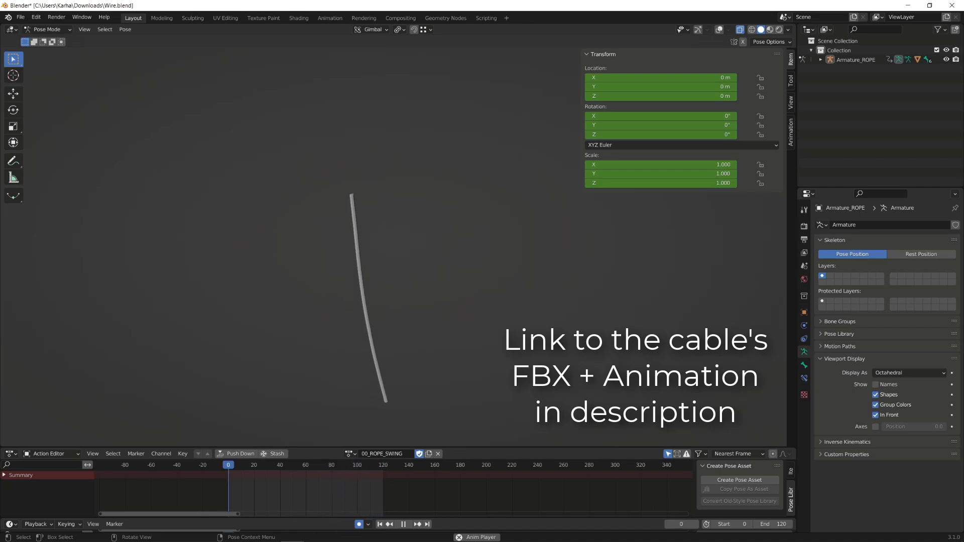
pyautogui.hotkey('shift', 'alt', 'z')
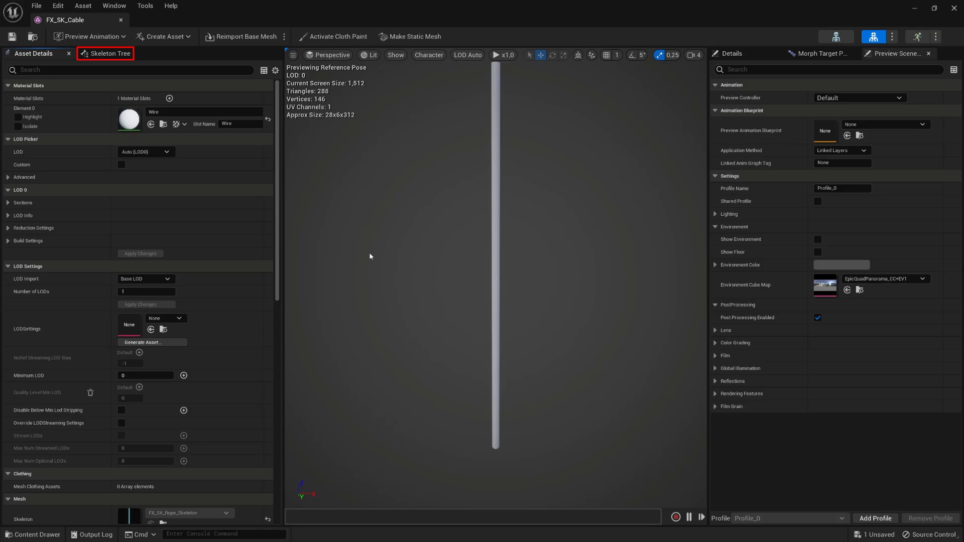
# Add a socket to the ANCHOR bone in FX_SK_Cable's skeleton tree and rename it FX.
pyautogui.click(102, 53)
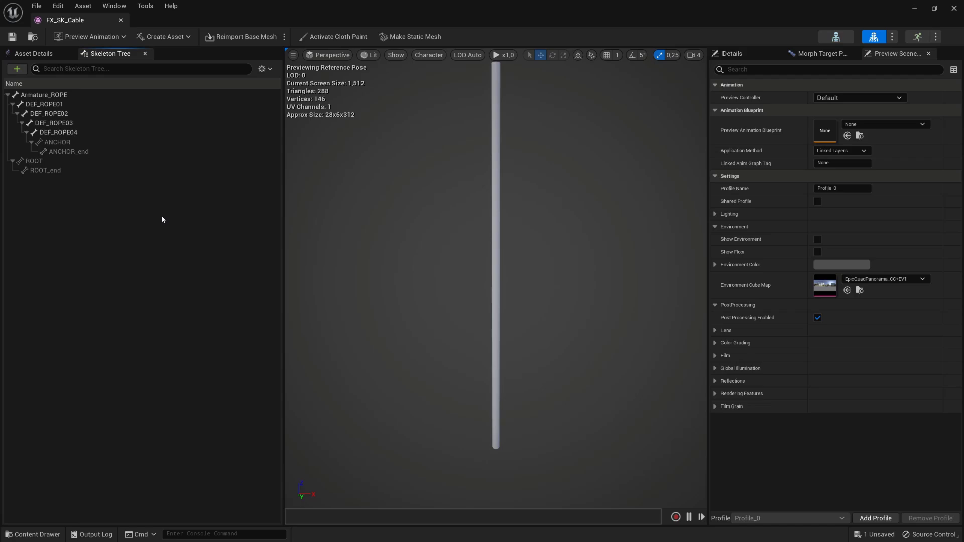
pyautogui.click(79, 144)
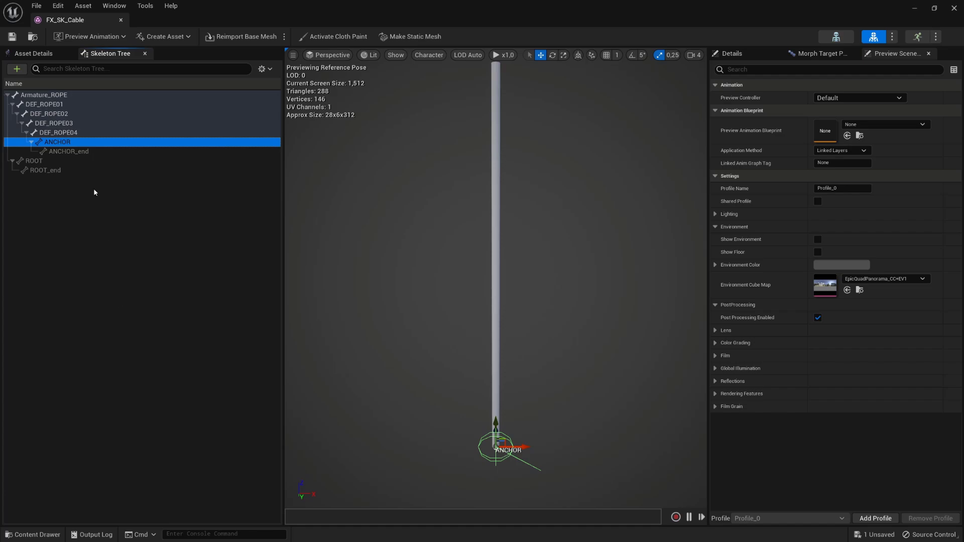
pyautogui.rightClick(70, 144)
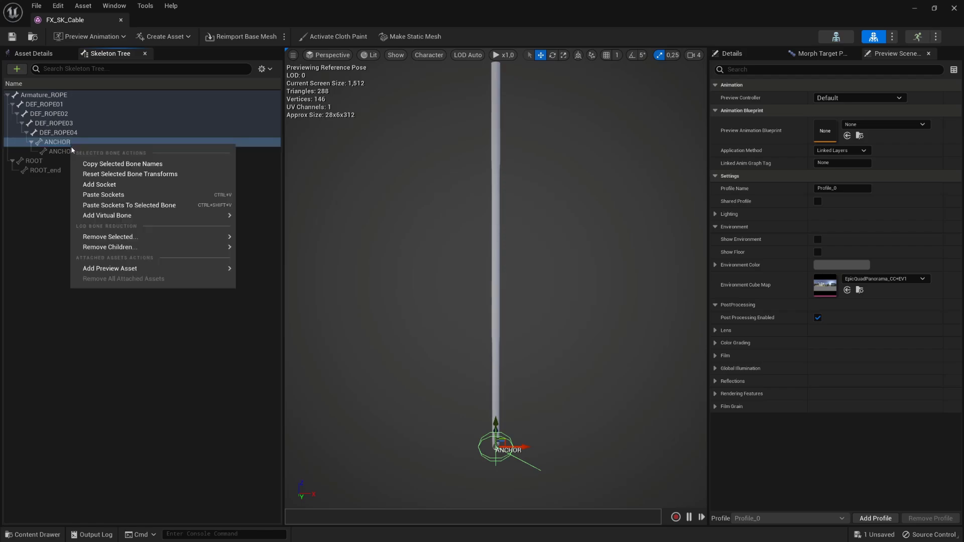
pyautogui.click(99, 184)
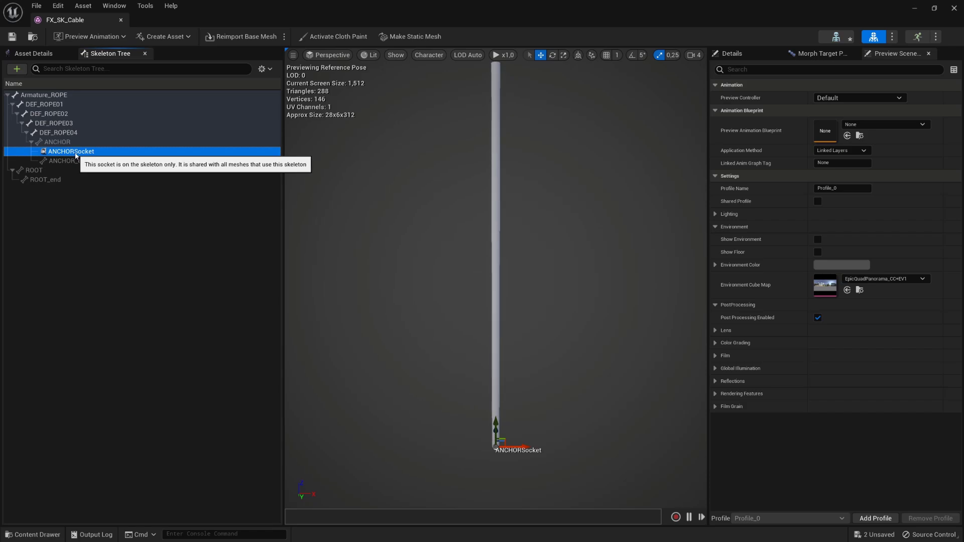
pyautogui.write('FX')
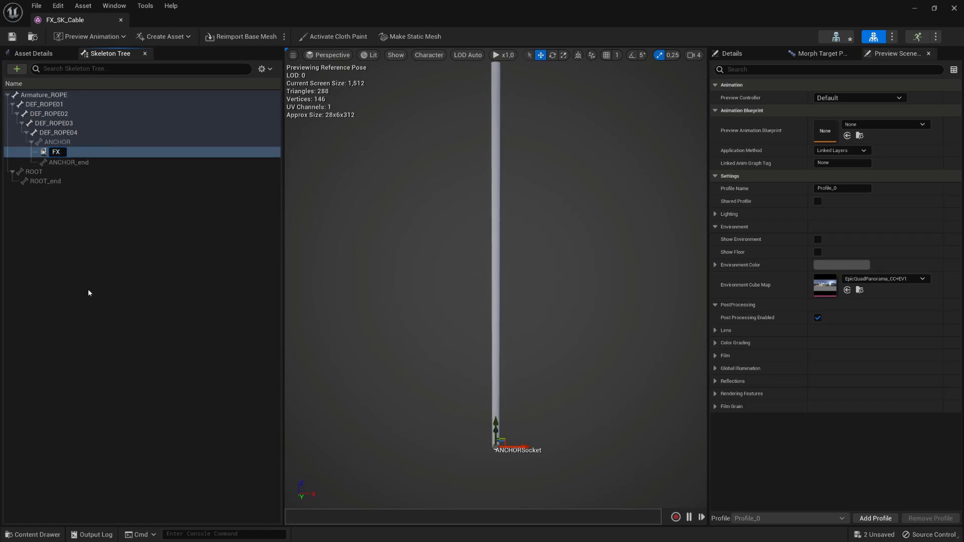
pyautogui.press('Return')
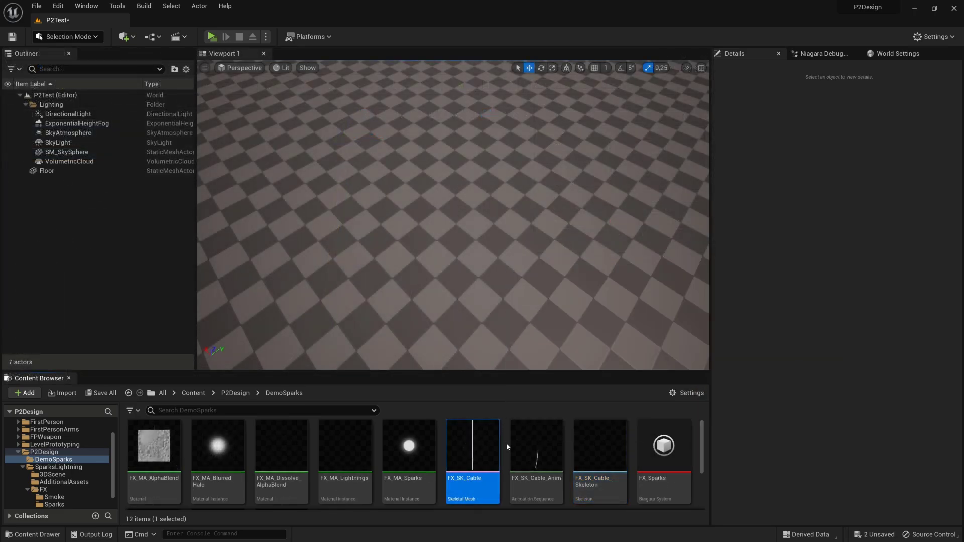
# Create an Actor Blueprint Class in the DemoSparks folder and name it FX_BP_SparksCable.
pyautogui.rightClick(508, 447)
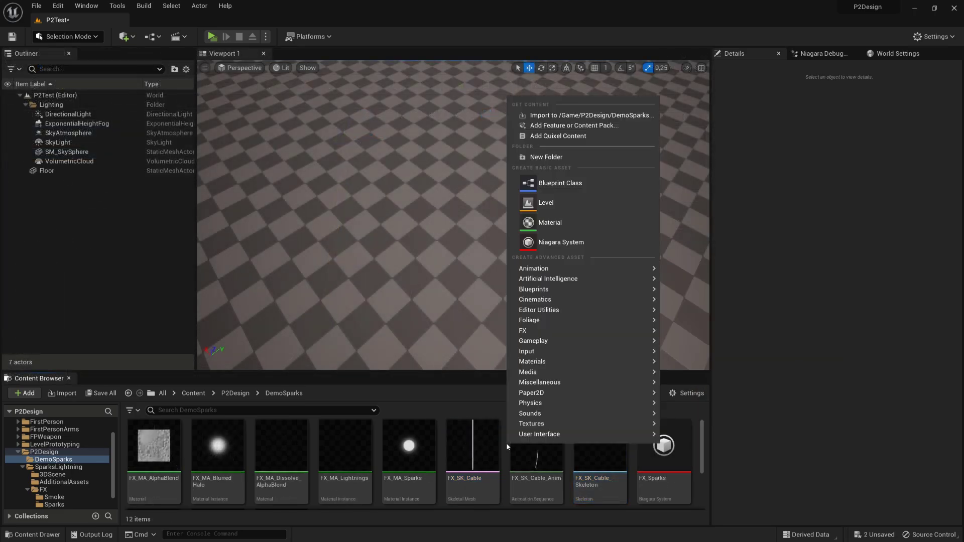
pyautogui.click(599, 182)
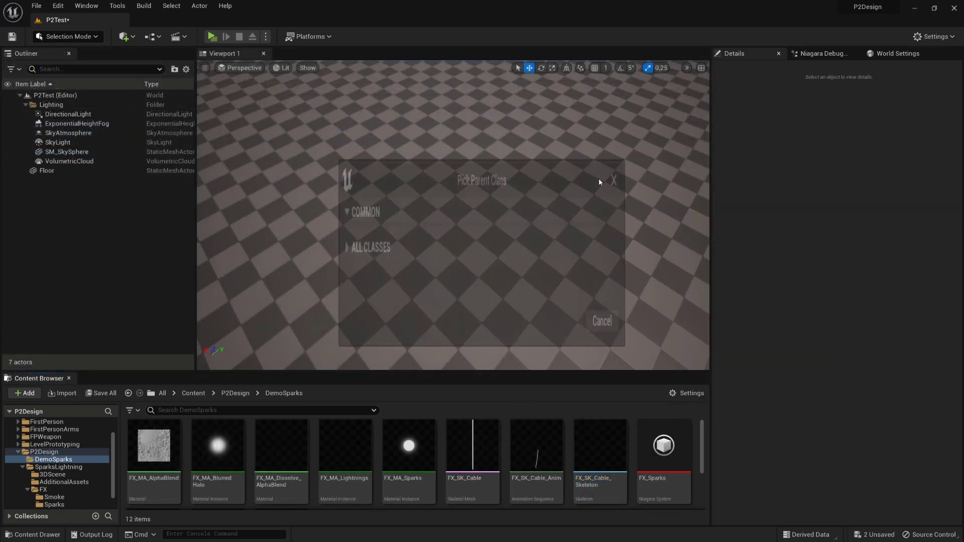
pyautogui.click(409, 199)
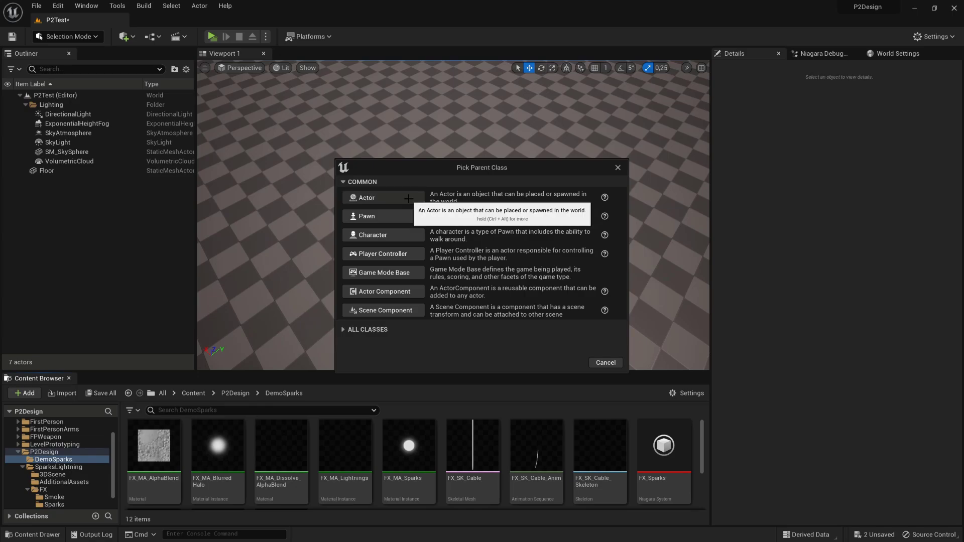
pyautogui.write('FX_BP_SparksCable')
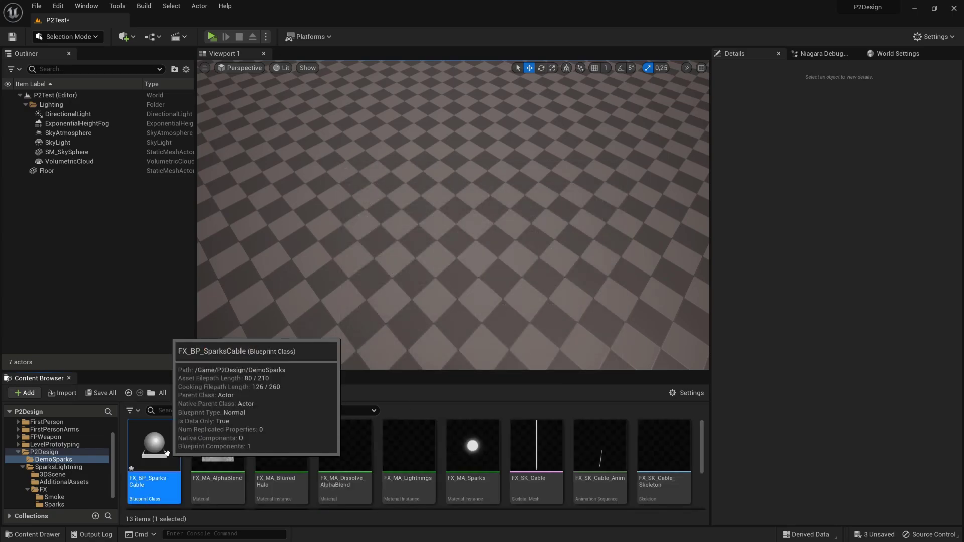
# Open FX_BP_SparksCable in its viewport and add the FX_SK_Cable skeletal mesh as a component under DefaultSceneRoot.
pyautogui.doubleClick(166, 453)
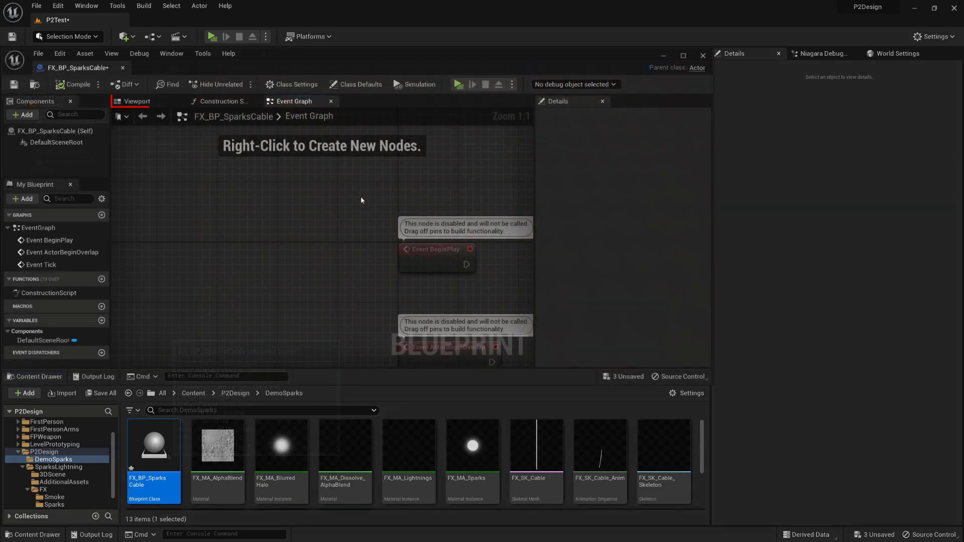
pyautogui.click(137, 101)
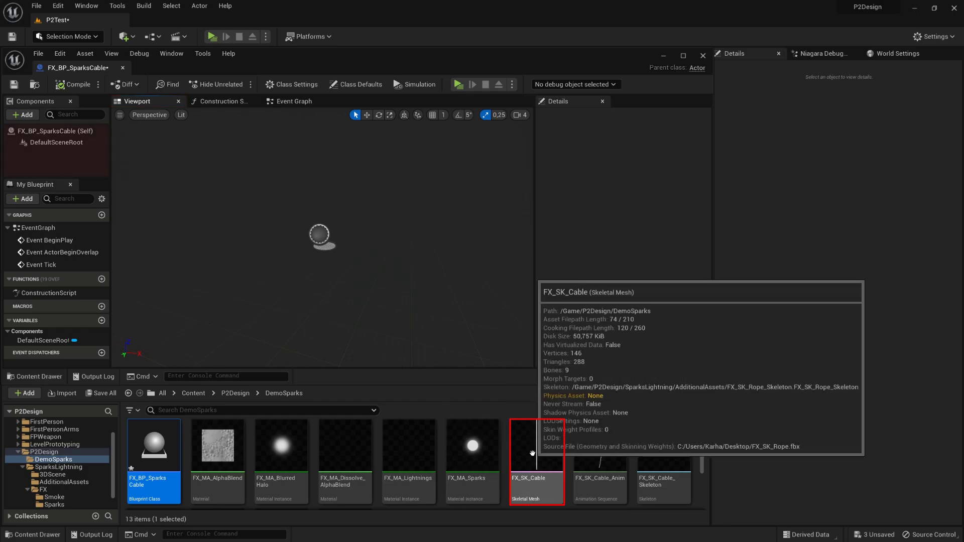
pyautogui.moveTo(536, 447); pyautogui.dragTo(48, 161)
pyautogui.moveTo(288, 269); pyautogui.dragTo(305, 257, button='right')
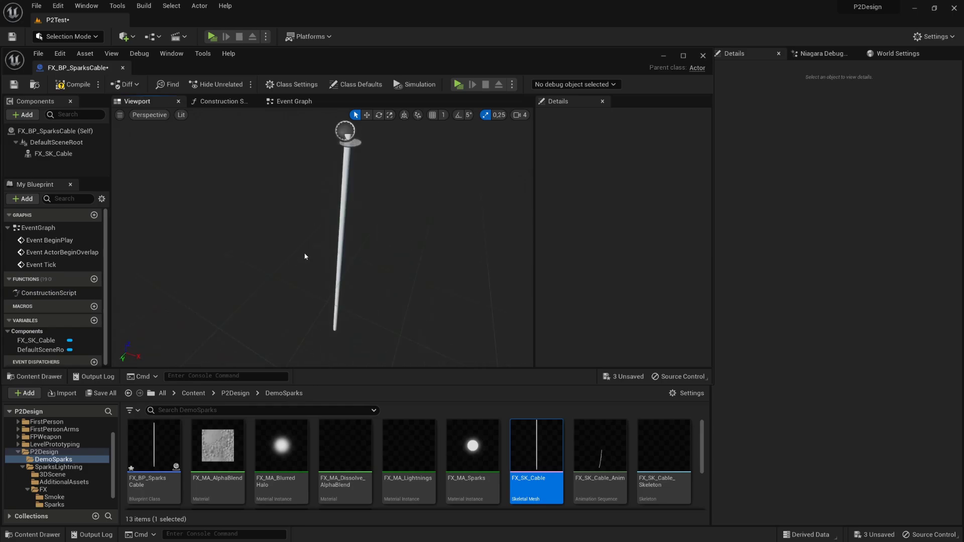
# Set the FX_SK_Cable component's Animation Mode to Use Animation Asset with FX_SK_Cable_Anim as Anim to Play.
pyautogui.click(70, 154)
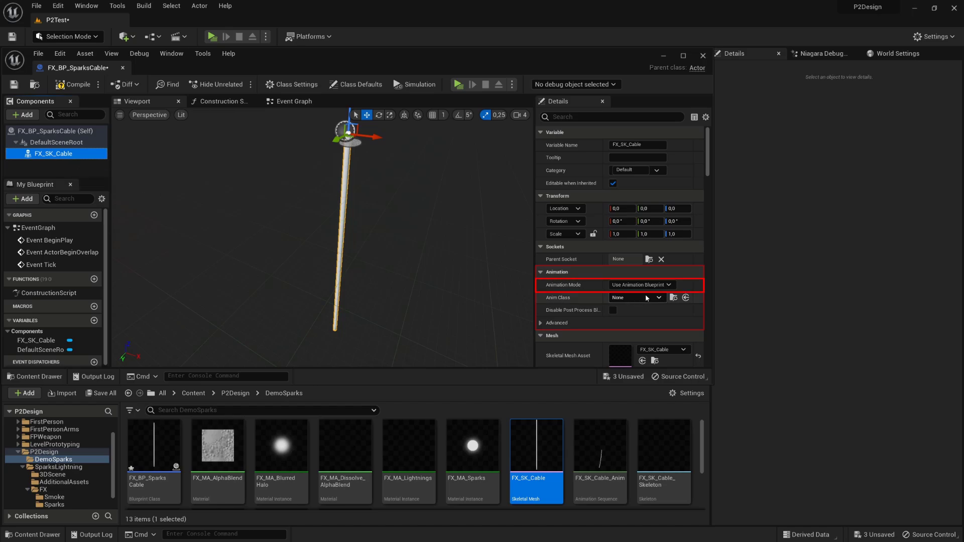
pyautogui.click(670, 285)
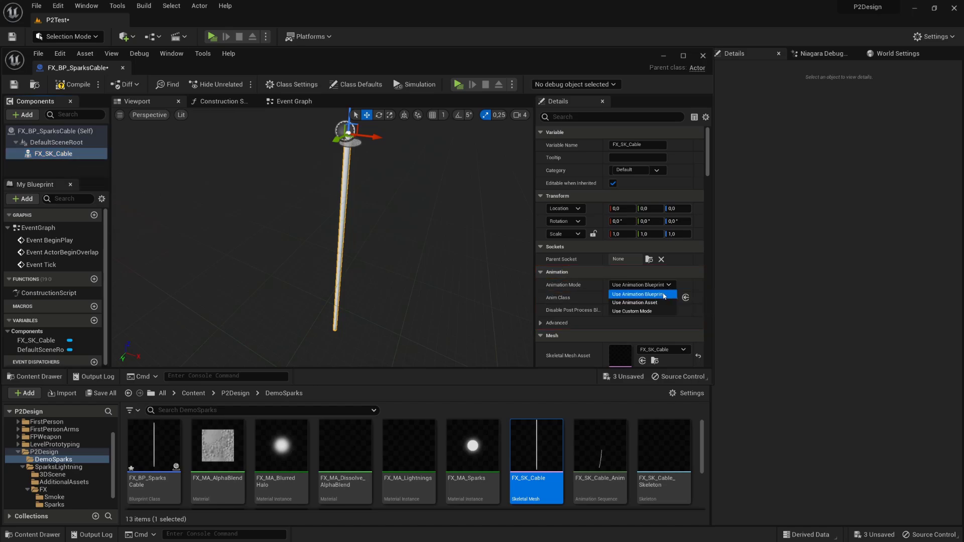
pyautogui.click(657, 303)
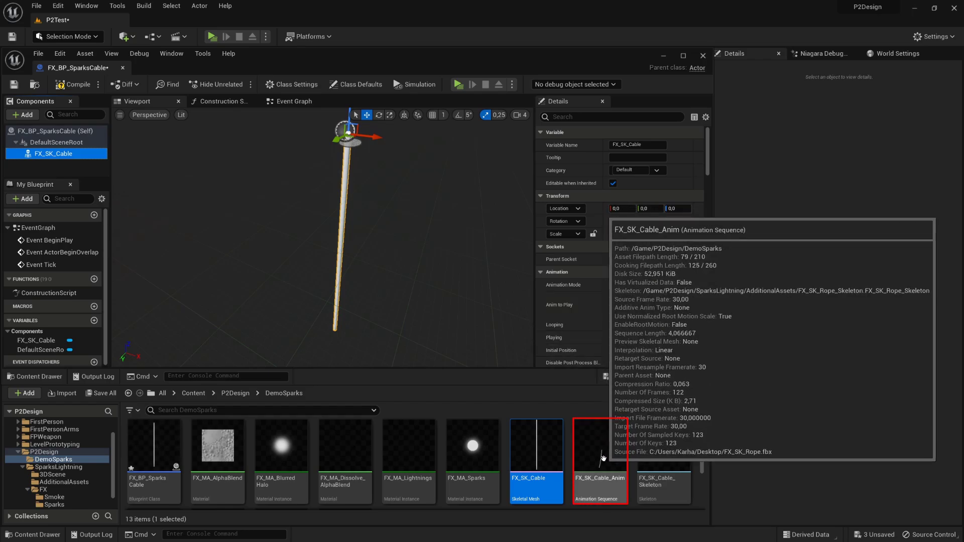
pyautogui.moveTo(598, 442); pyautogui.dragTo(646, 307)
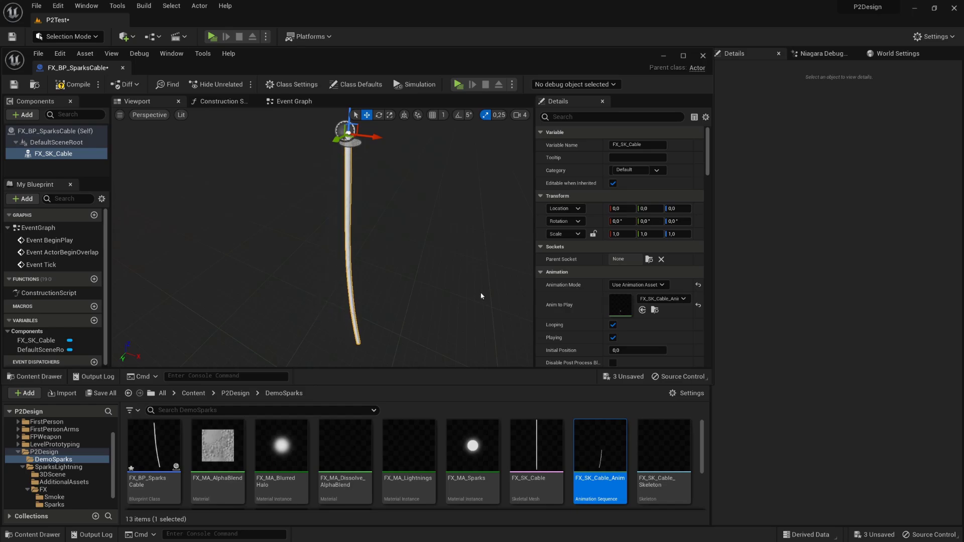
# Add the FX_Sparks Niagara system as a child of FX_SK_Cable and set its Parent Socket to FX.
pyautogui.scroll(-3, 454, 478)
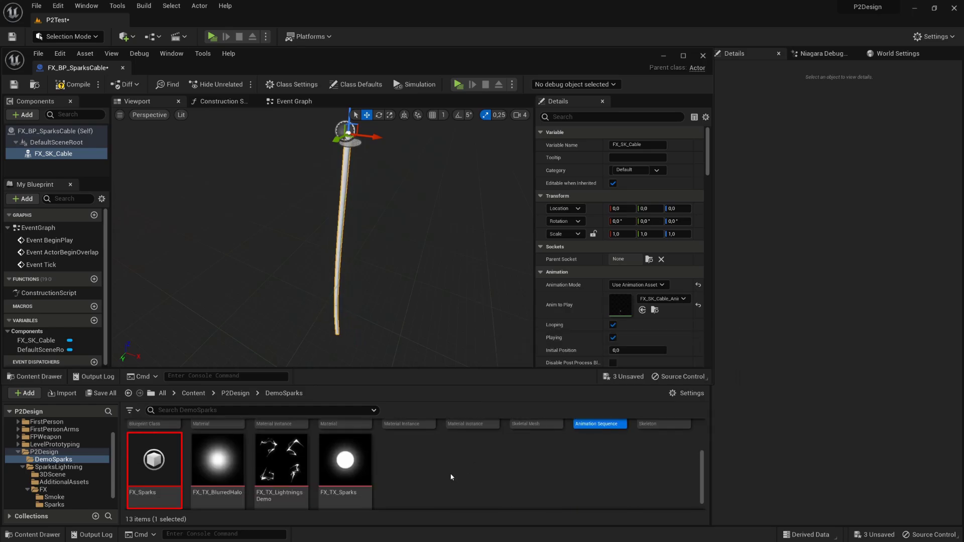
pyautogui.moveTo(153, 459); pyautogui.dragTo(63, 163)
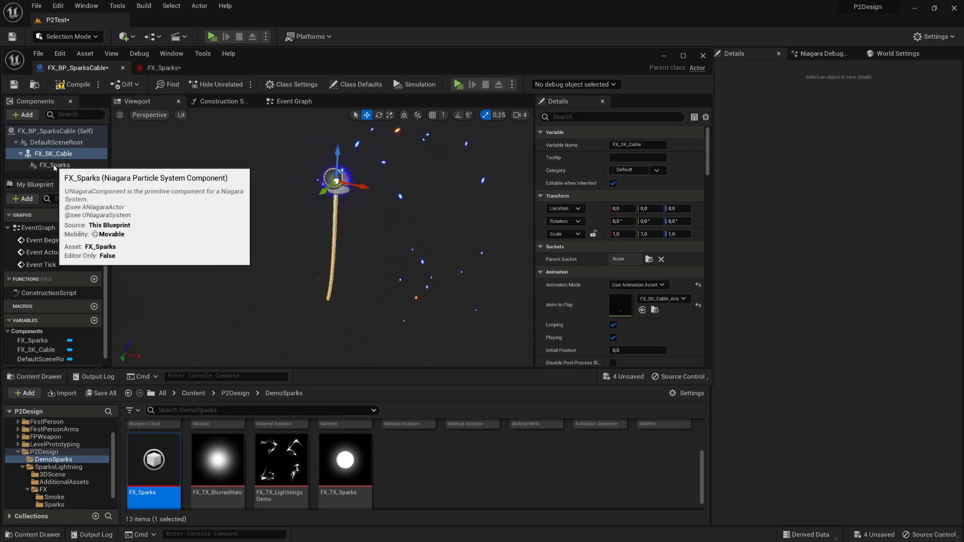
pyautogui.click(63, 164)
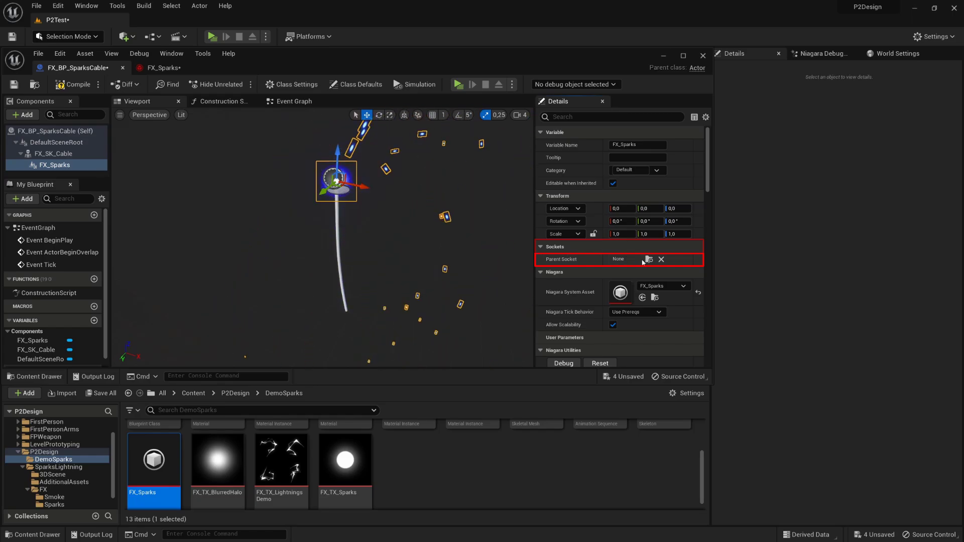
pyautogui.click(648, 260)
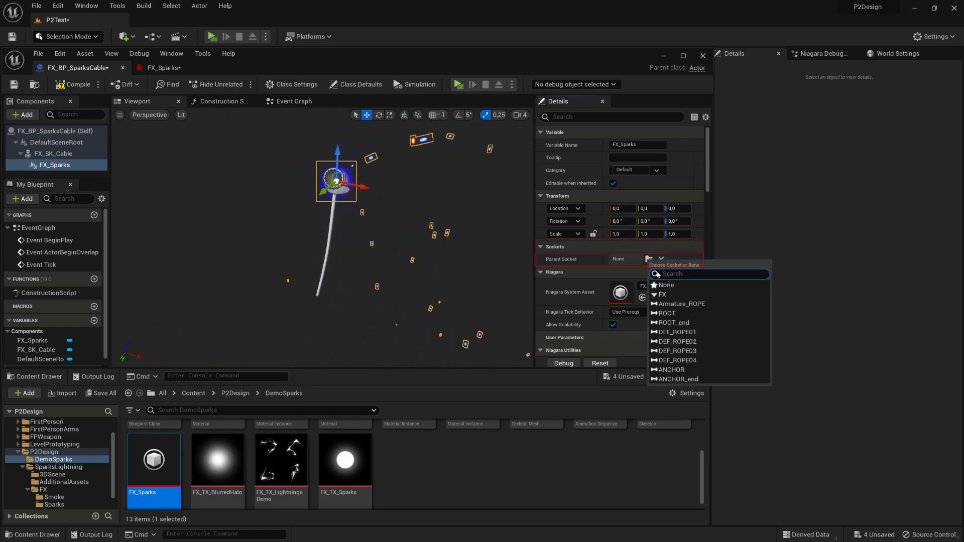
pyautogui.click(662, 295)
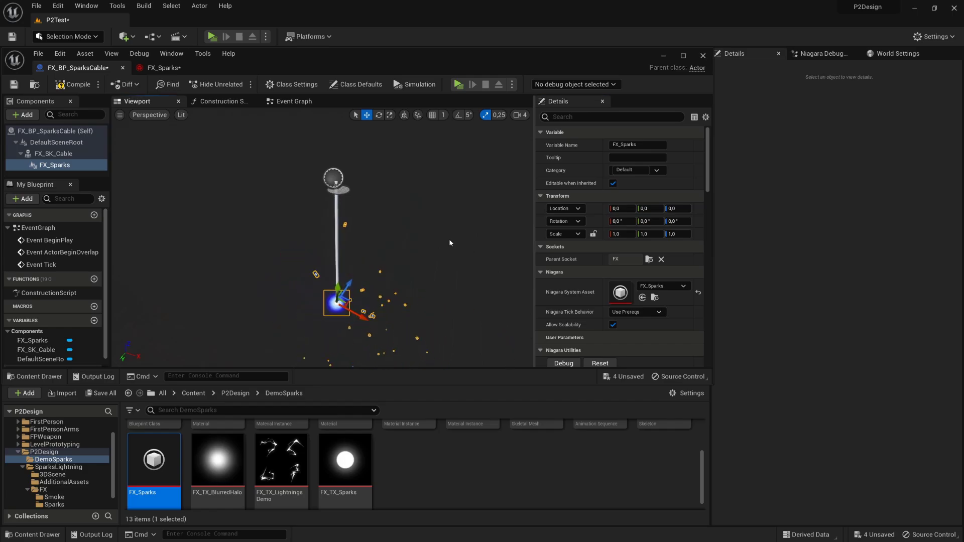
pyautogui.moveTo(449, 240); pyautogui.dragTo(462, 296, button='middle')
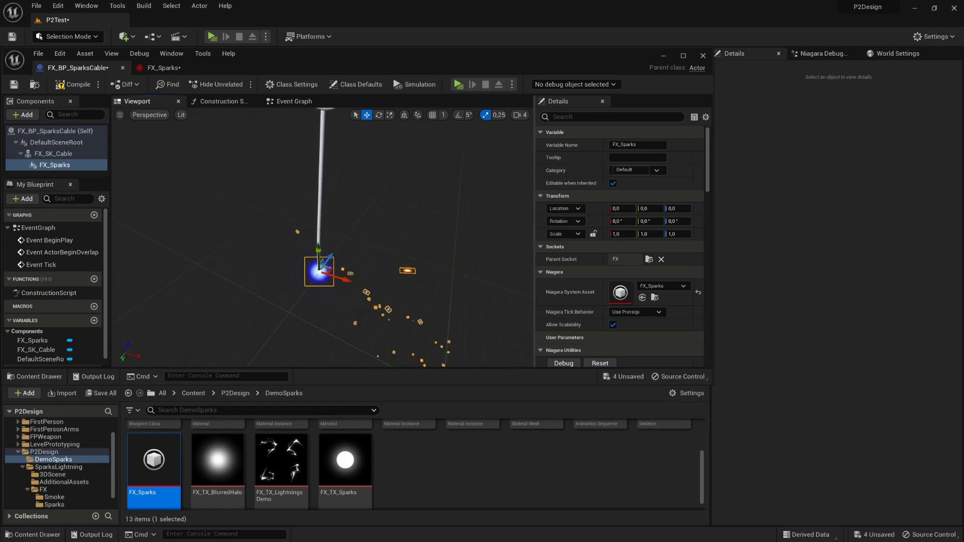
pyautogui.moveTo(449, 241); pyautogui.dragTo(430, 206, button='right')
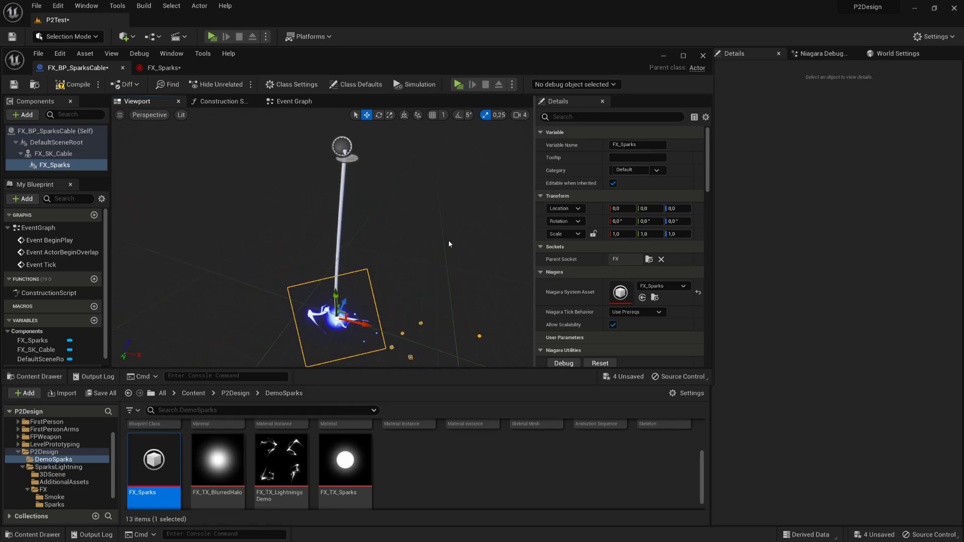
# Save and close the blueprint, and place FX_BP_SparksCable in the level at a height of about 386.6.
pyautogui.click(14, 84)
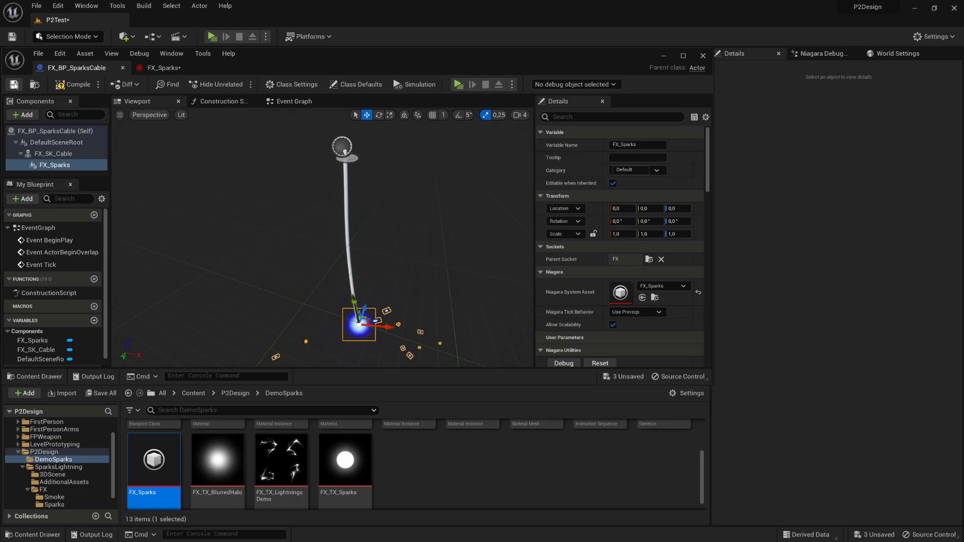
pyautogui.click(702, 56)
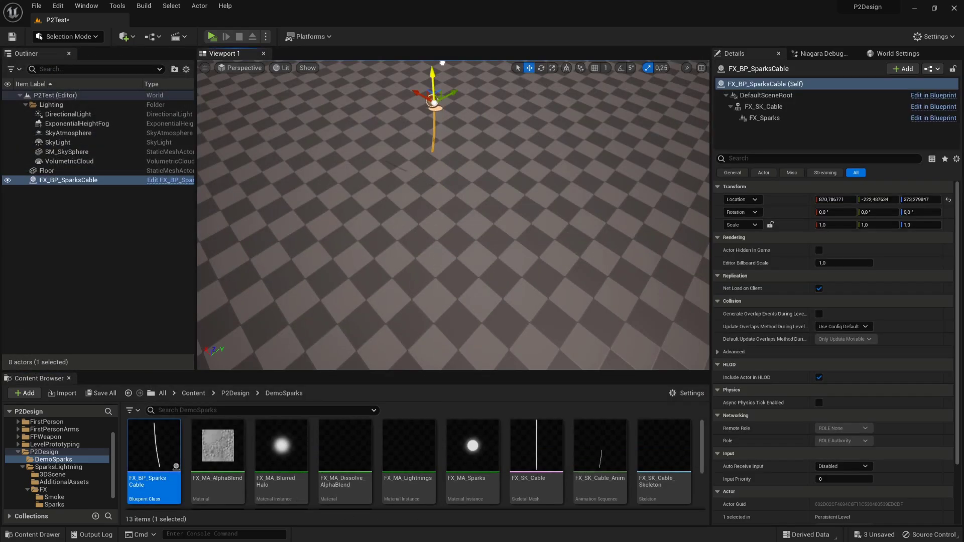
pyautogui.moveTo(442, 62); pyautogui.dragTo(442, 57)
pyautogui.moveTo(512, 263); pyautogui.dragTo(467, 231, button='right')
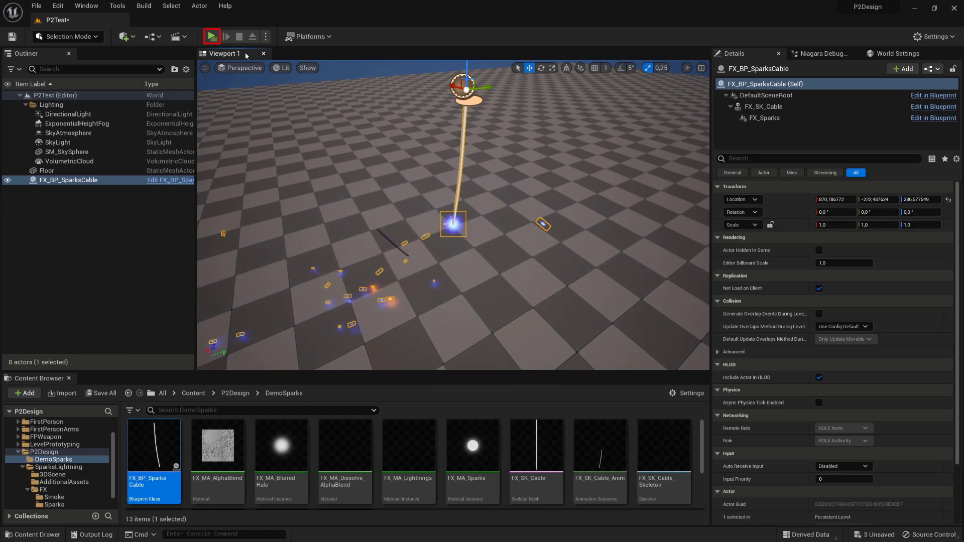
# Play the level in a preview window and examine the swinging cable's sparks from different viewpoints.
pyautogui.click(213, 38)
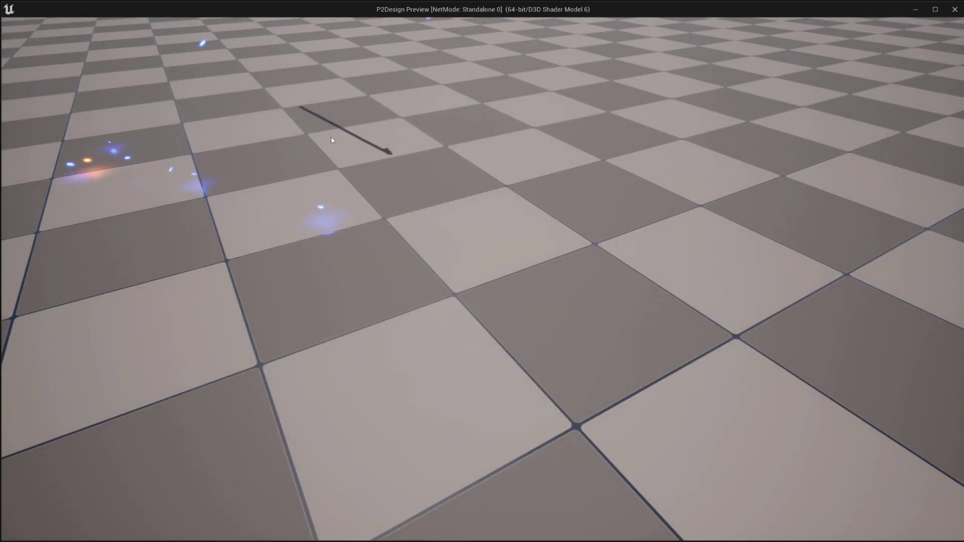
pyautogui.click(331, 138)
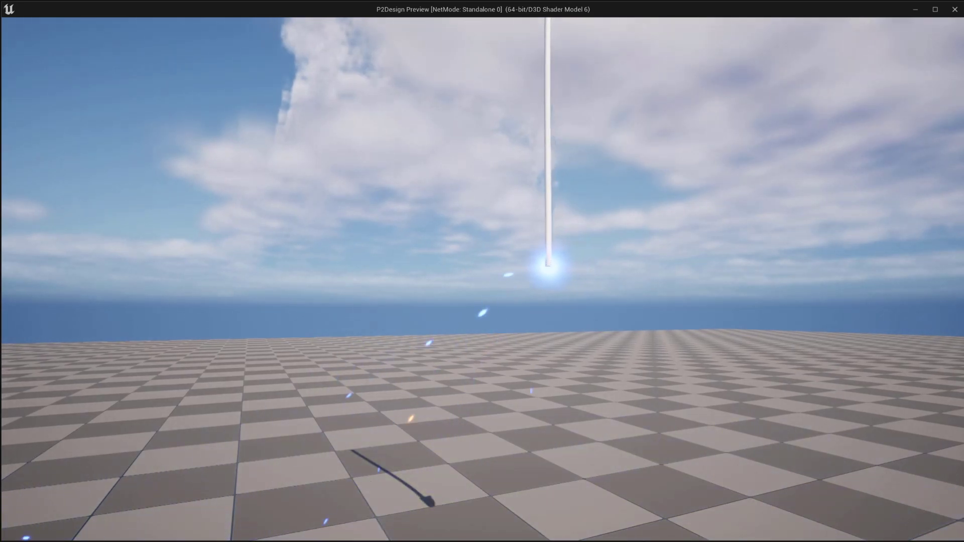
pyautogui.press('d')
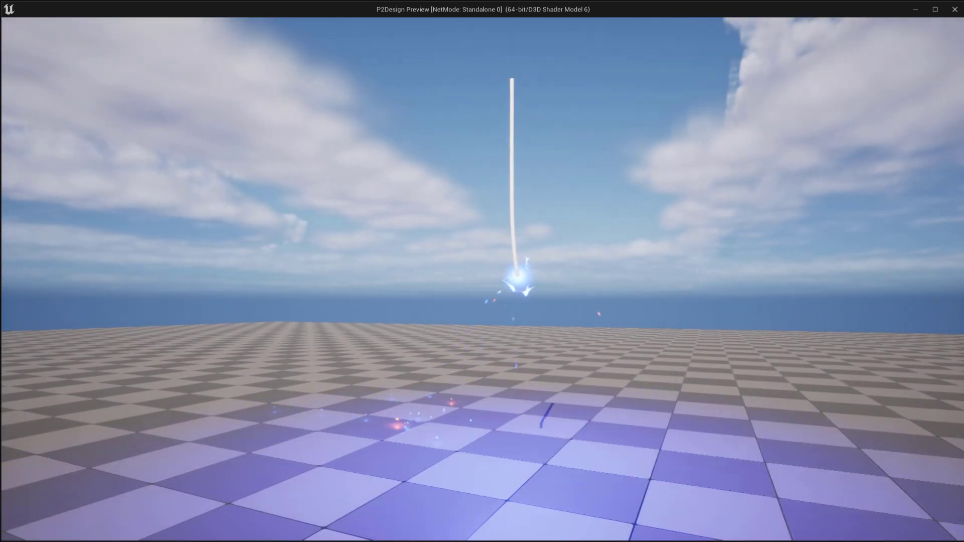